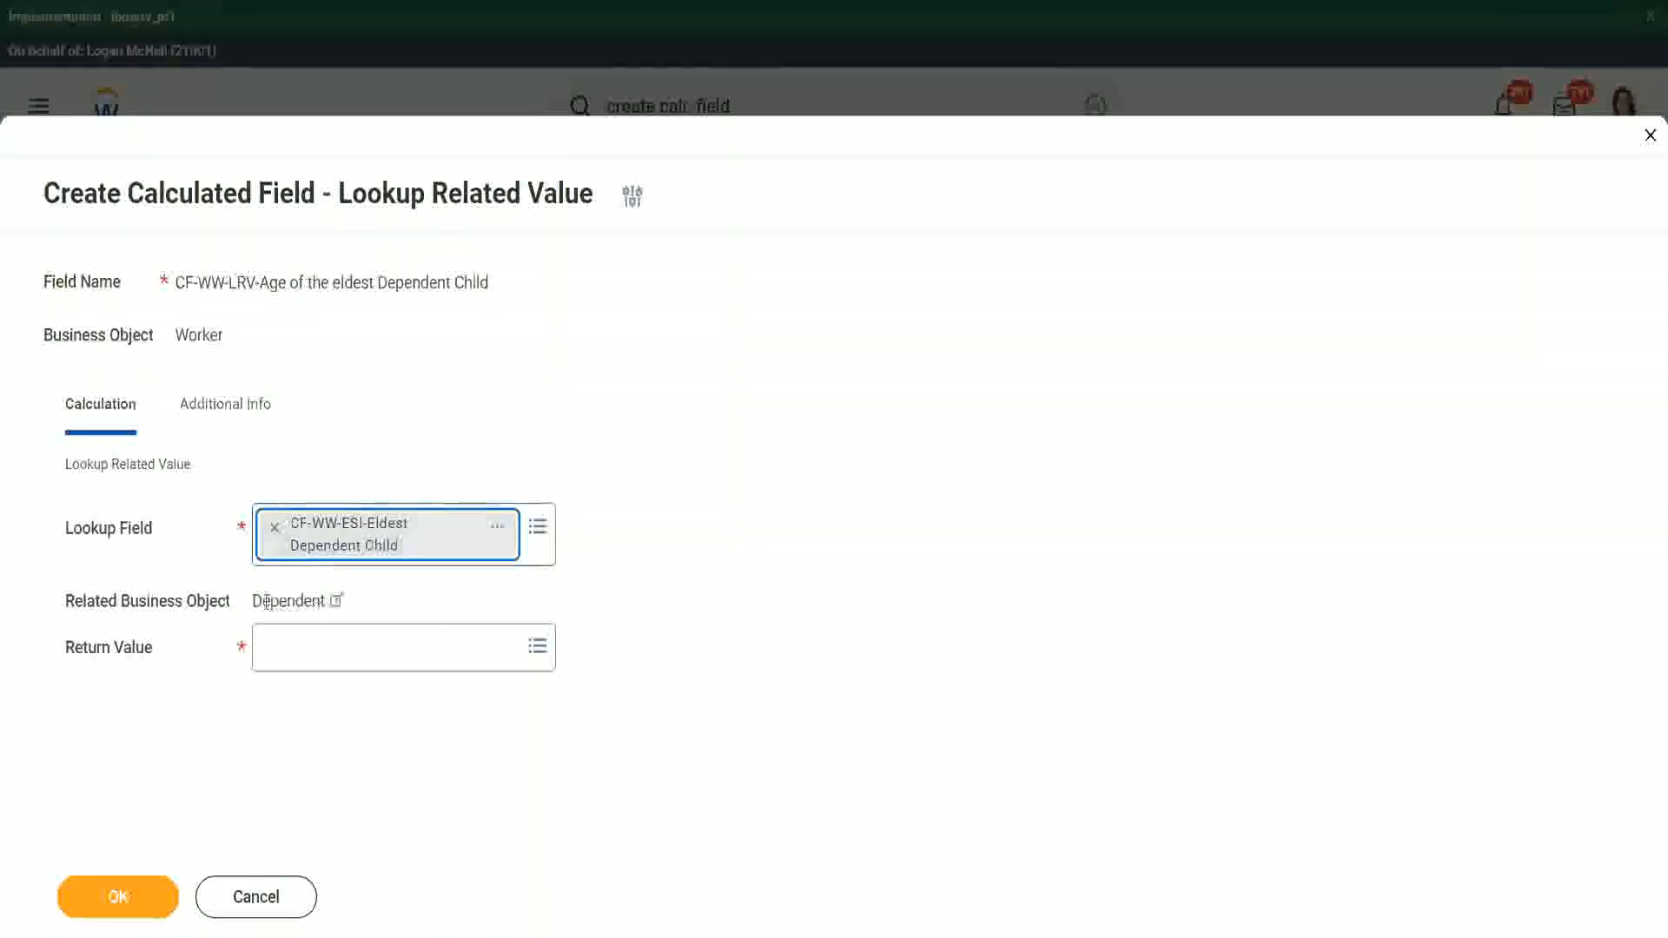
- Inspect the details of the CF-WW-ESI-Eldest Dependent Child lookup field and its related business object
left_click_drag(252, 601, 330, 598)
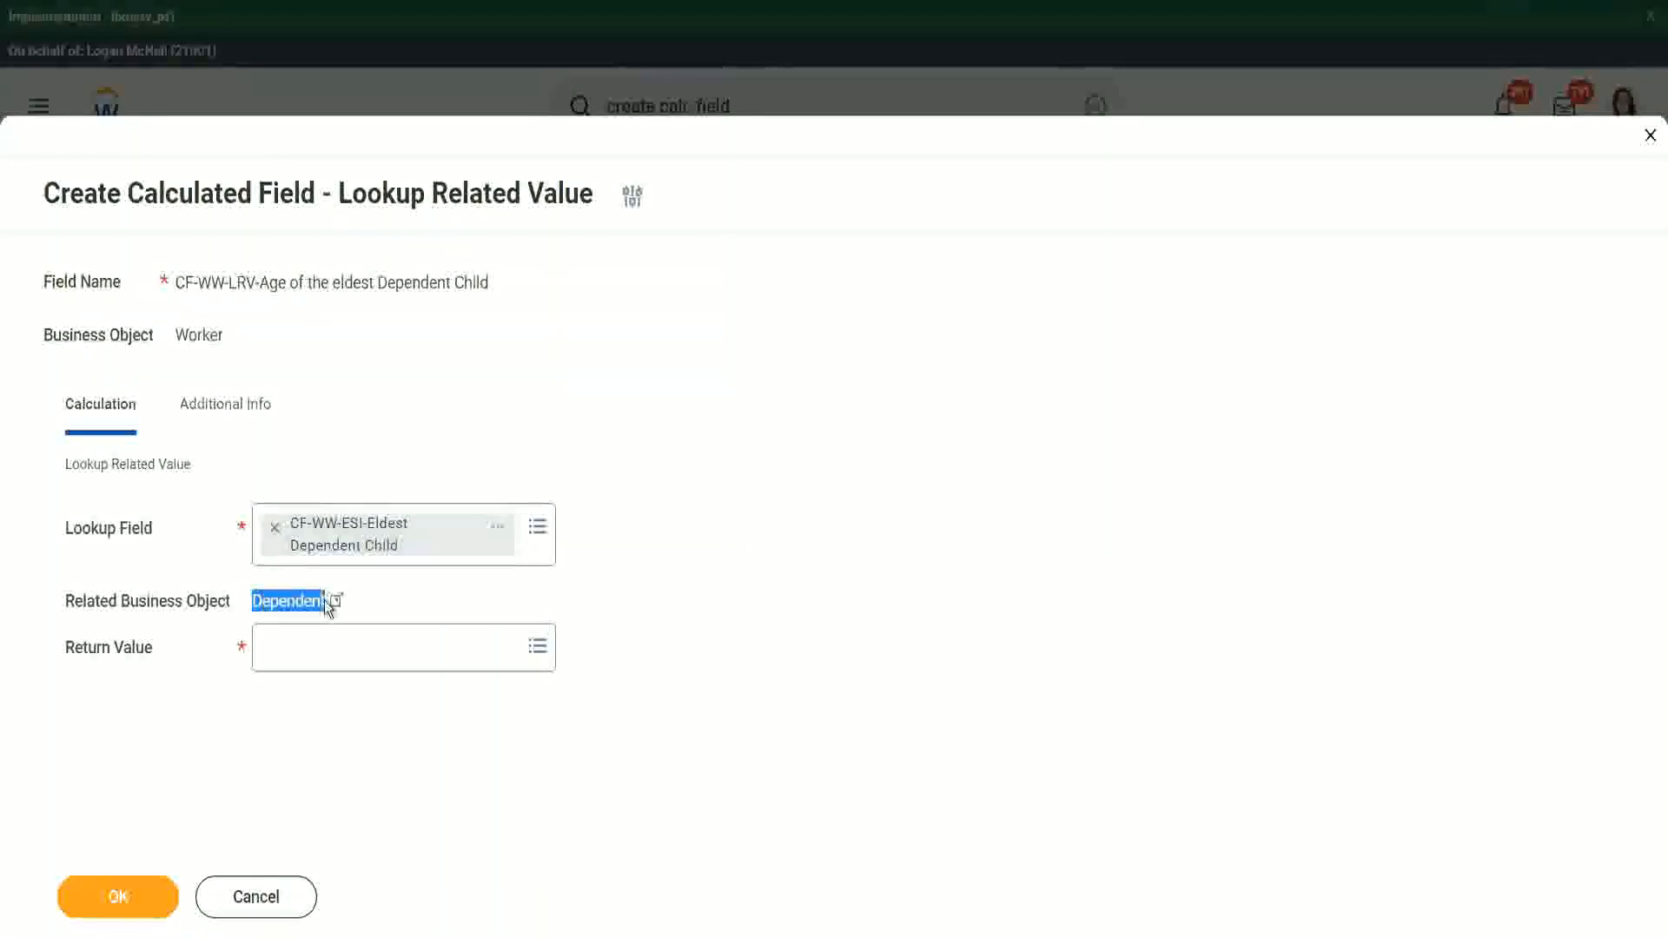
left_click(497, 535)
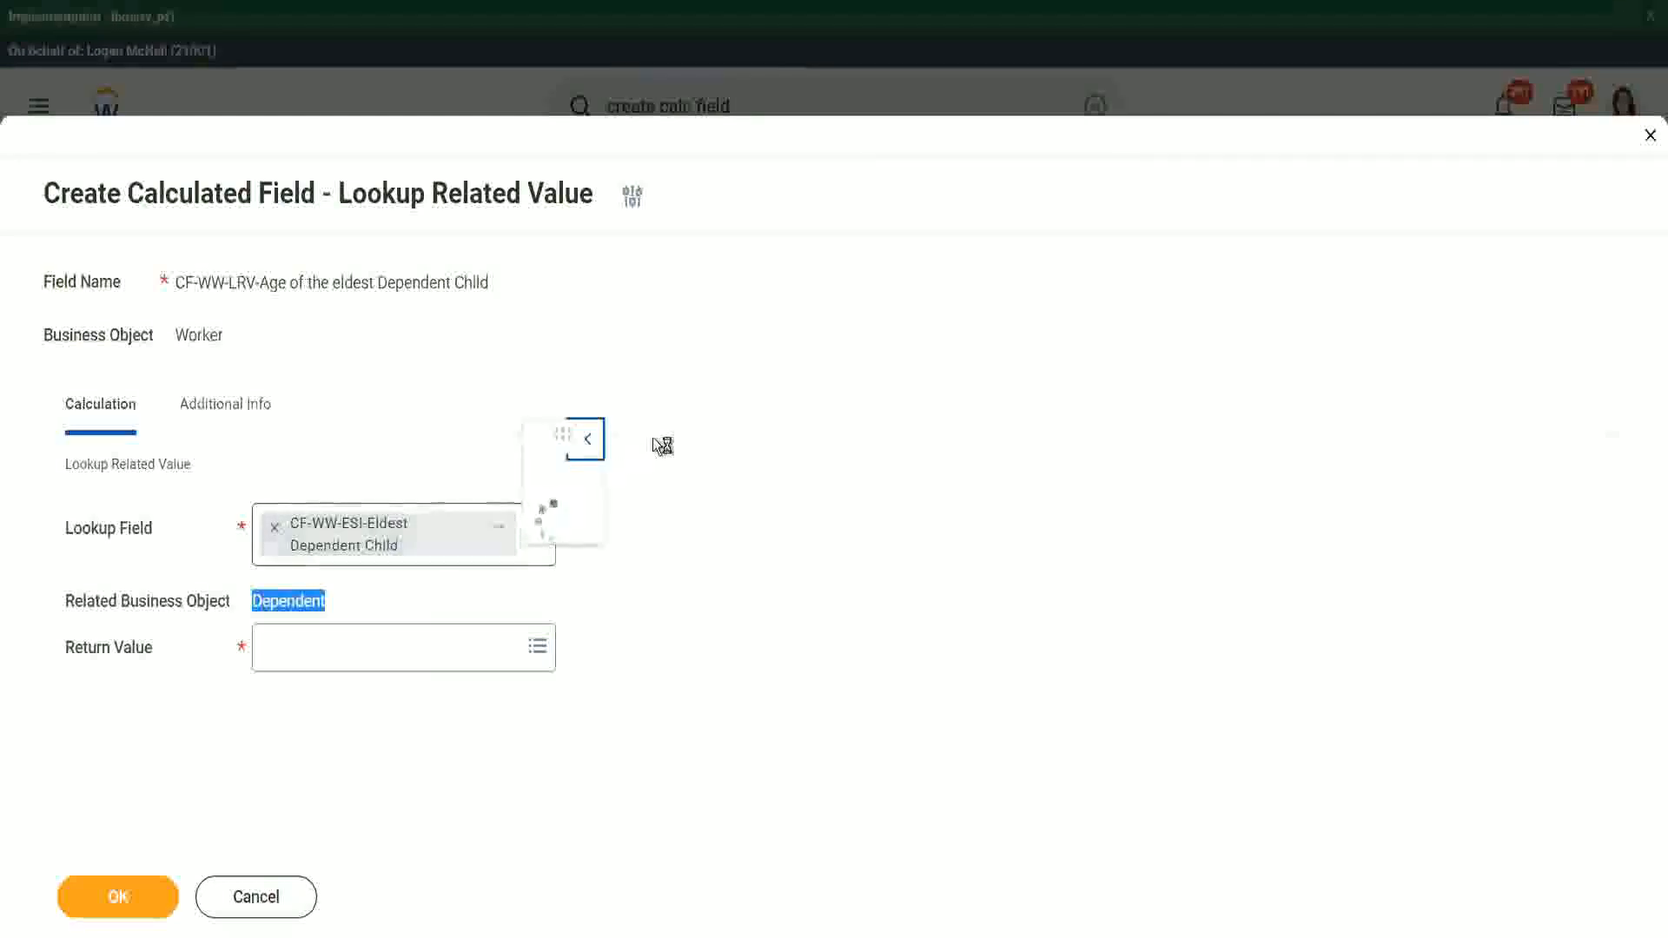
left_click_drag(597, 294, 560, 296)
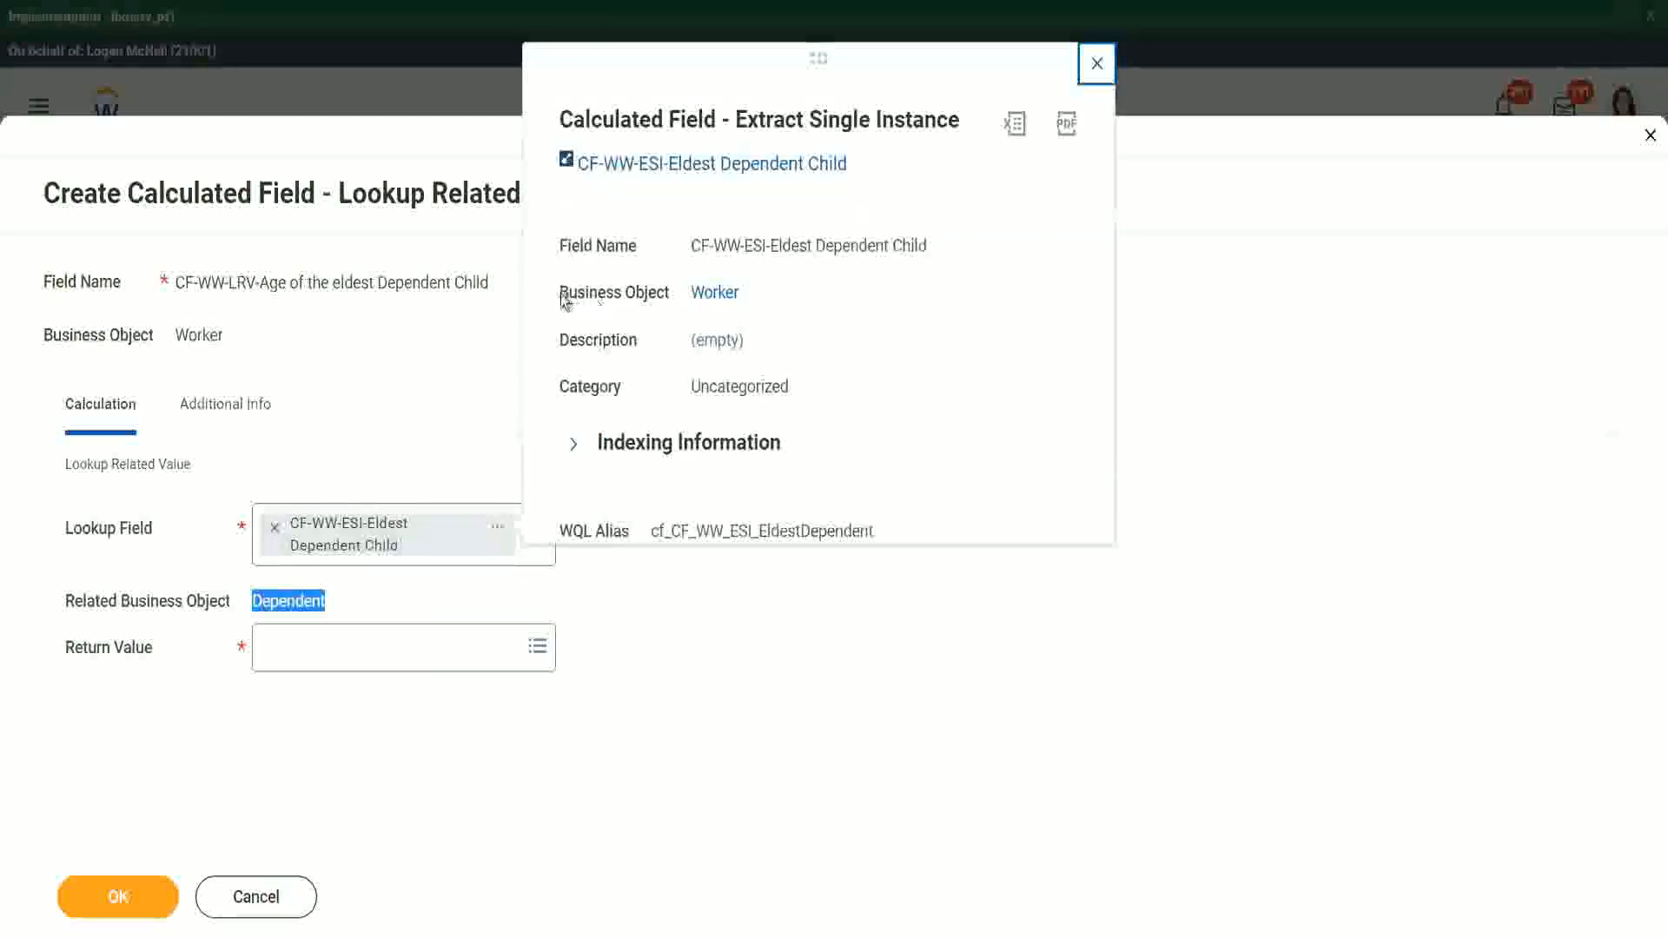
left_click_drag(670, 292, 671, 293)
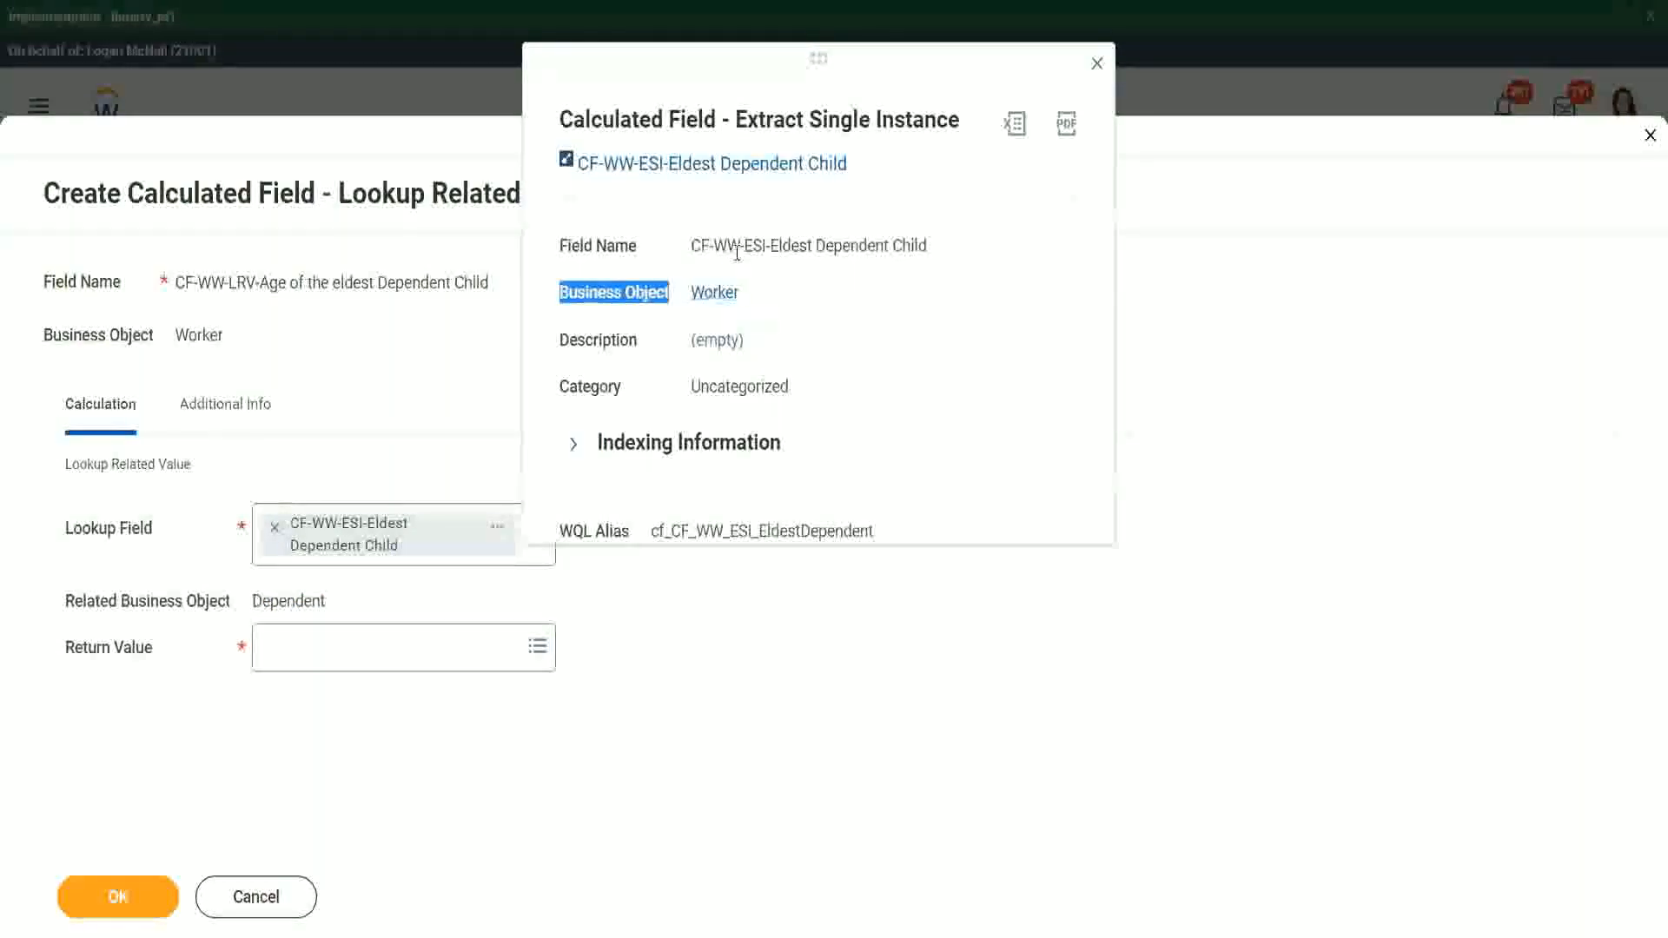
left_click_drag(753, 246, 799, 245)
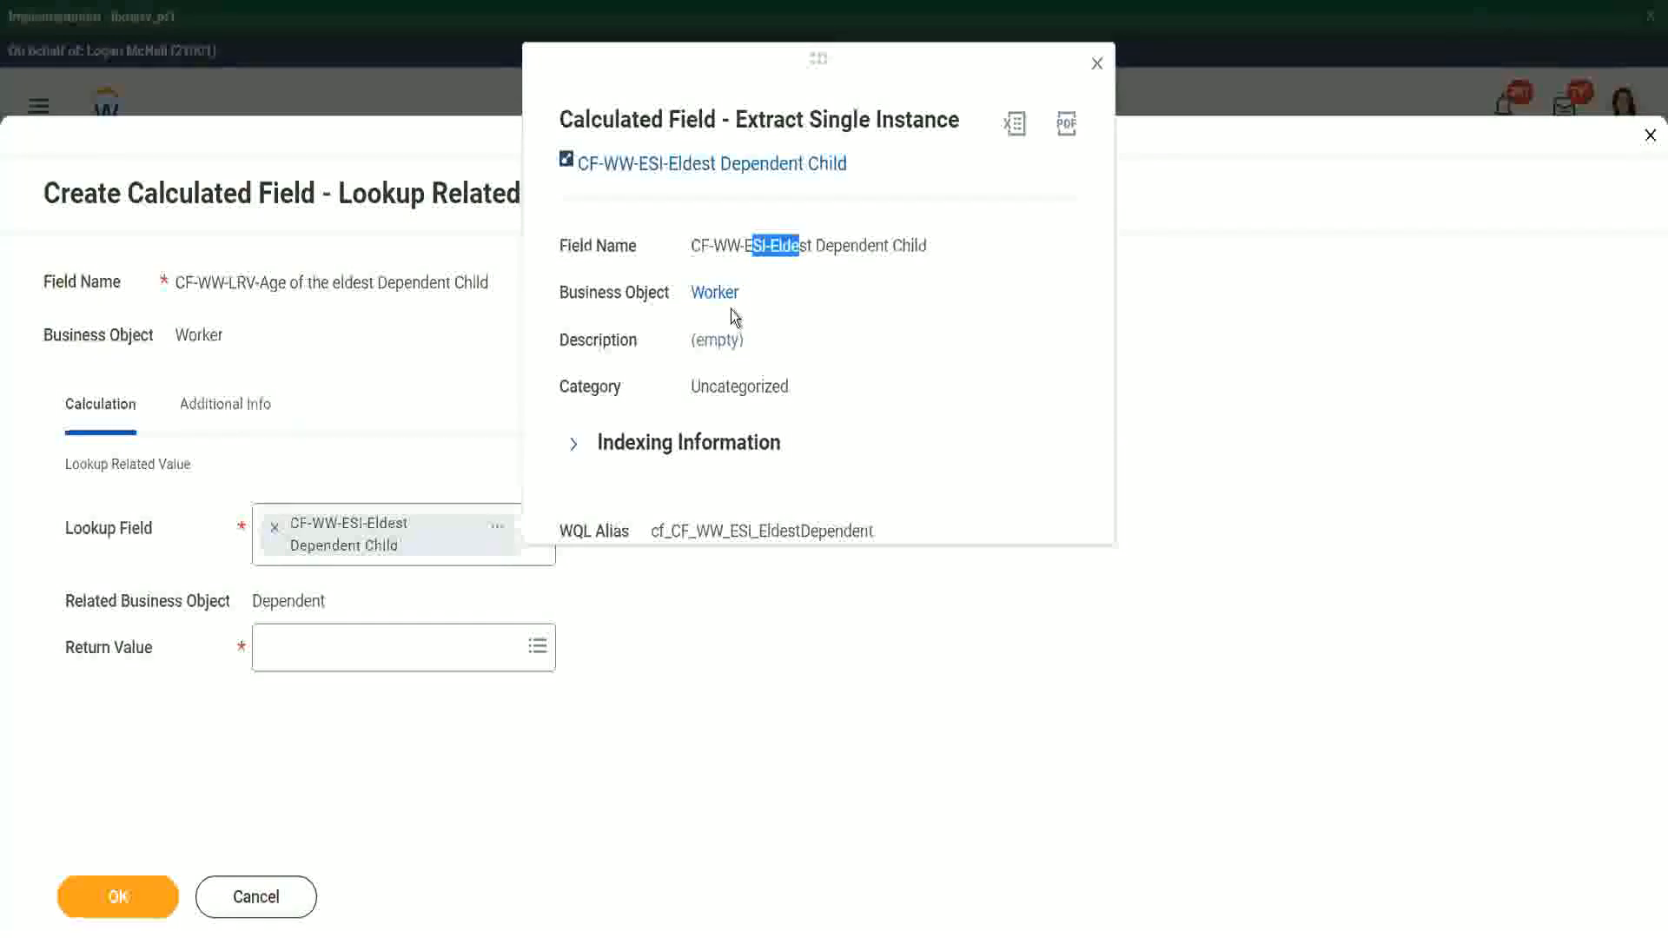
left_click(834, 279)
left_click(1098, 63)
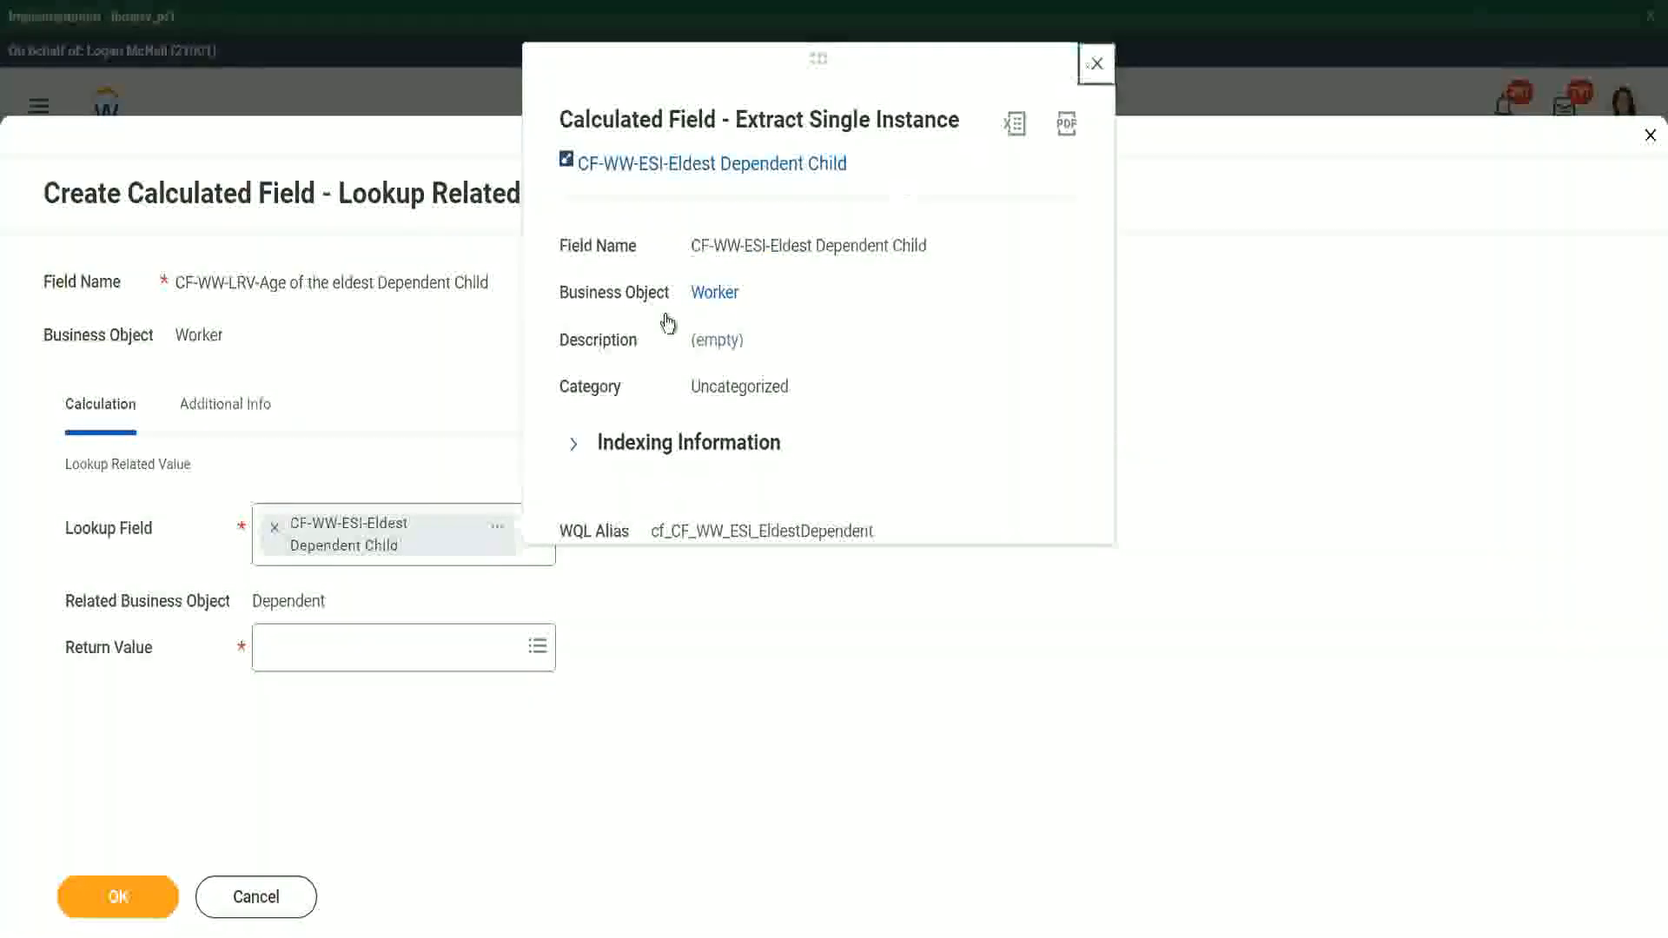
- Search for age, set the return value to the Dependent's Age field, review its details, and save the calculated field
left_click_drag(252, 600, 329, 601)
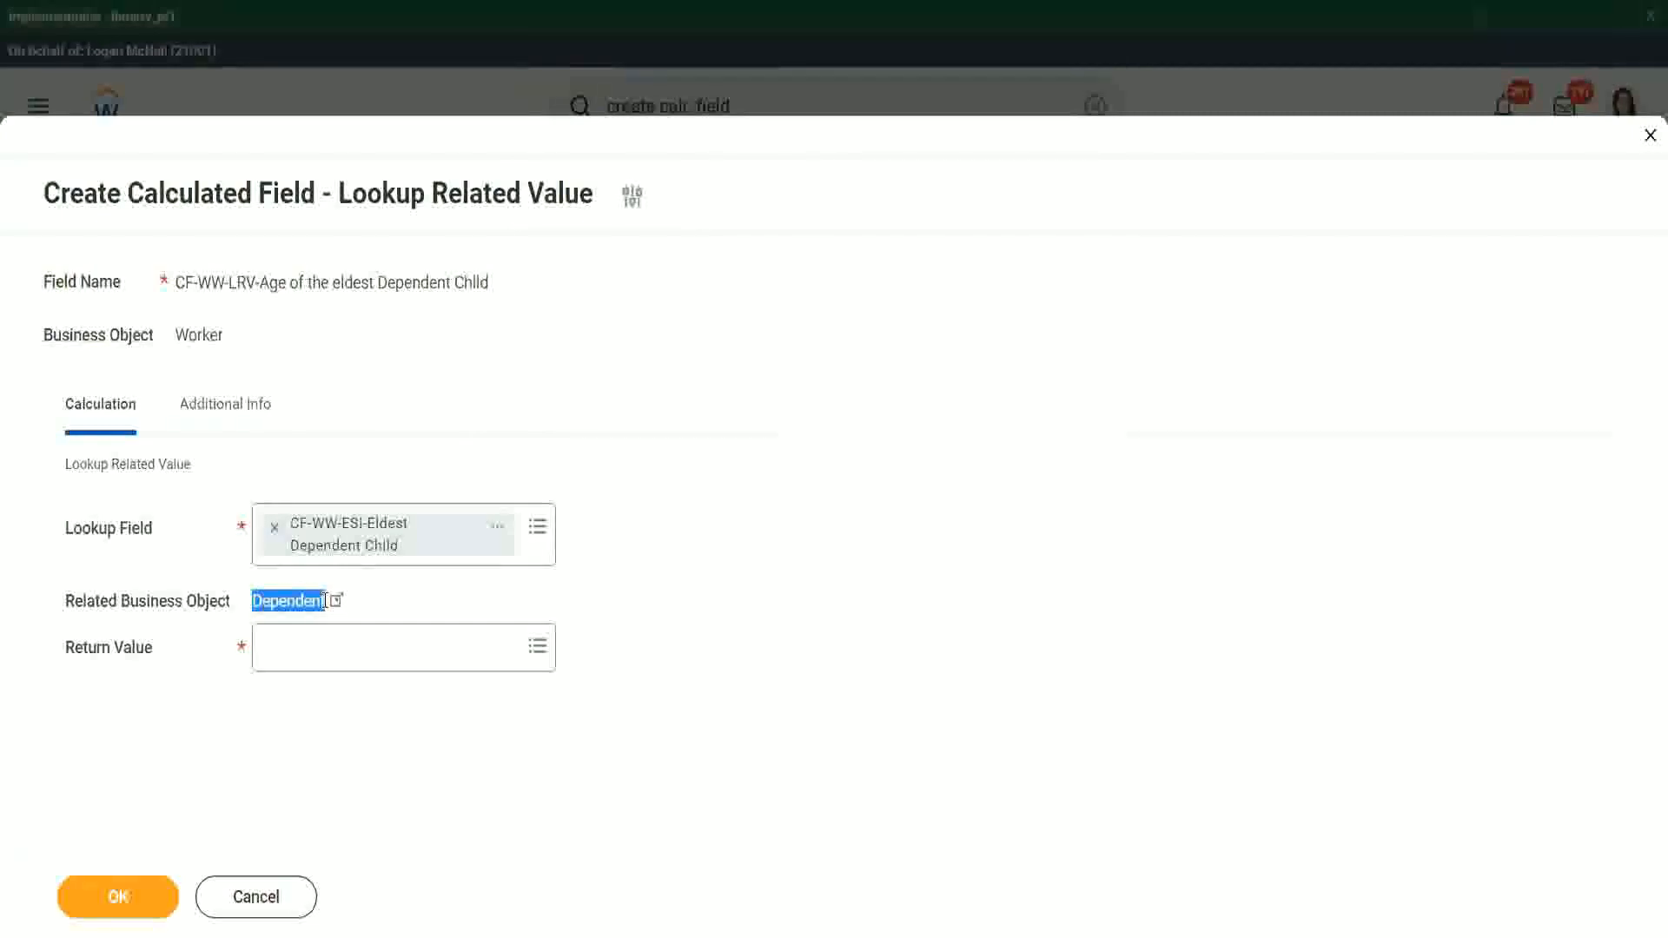
left_click(295, 653)
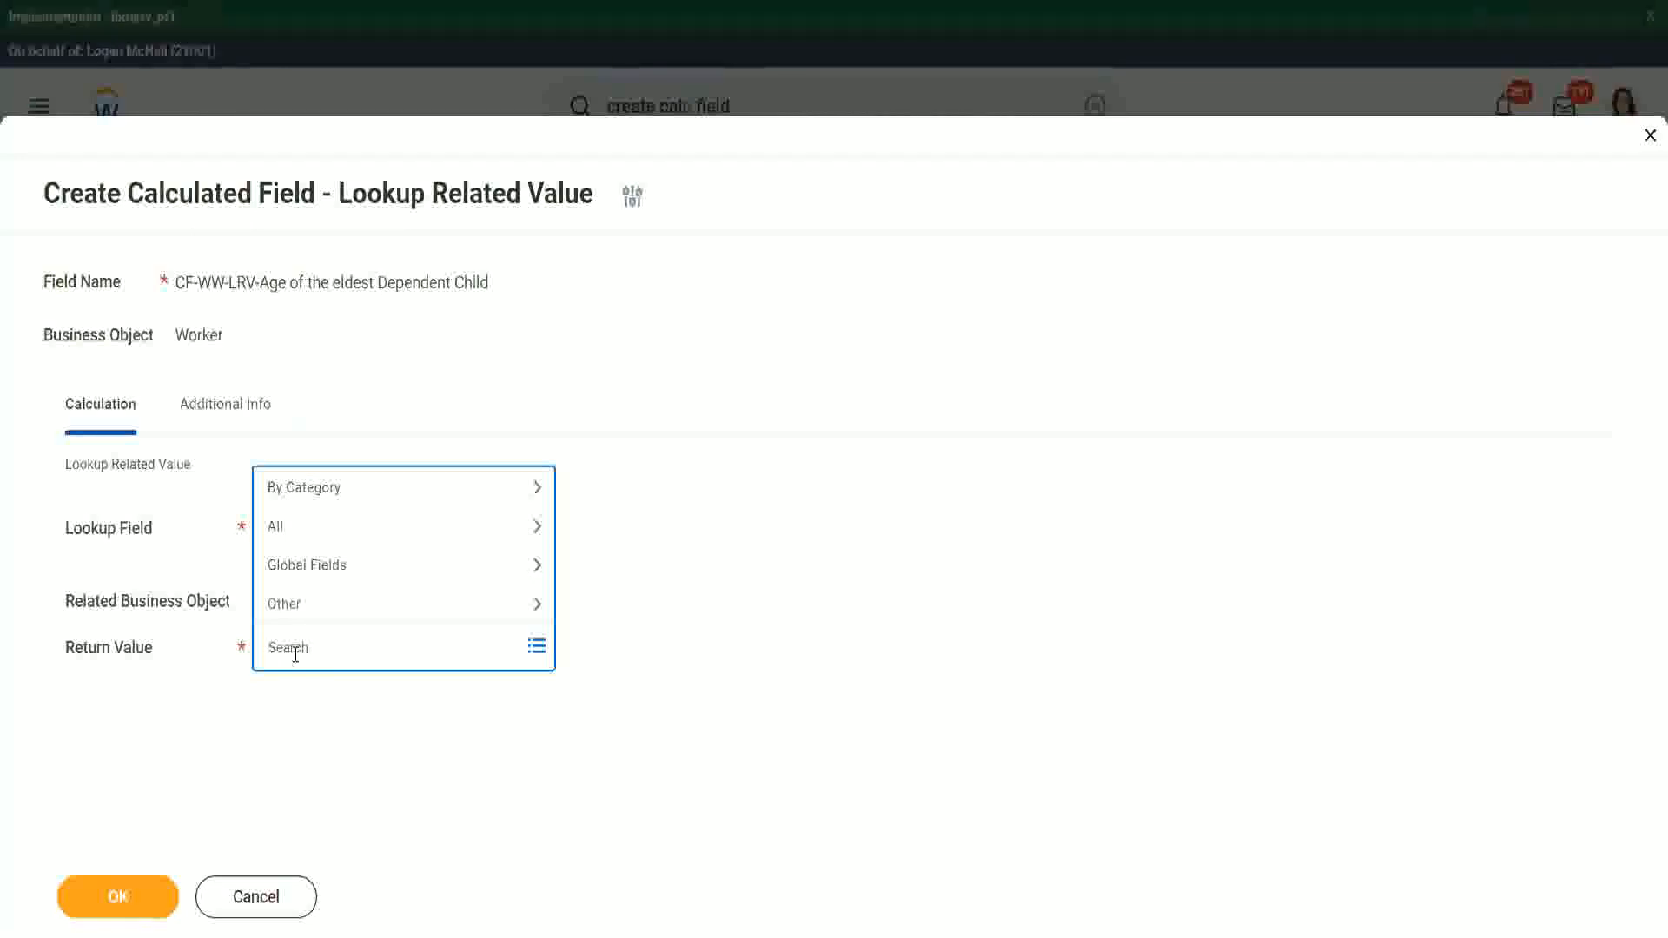
type("e")
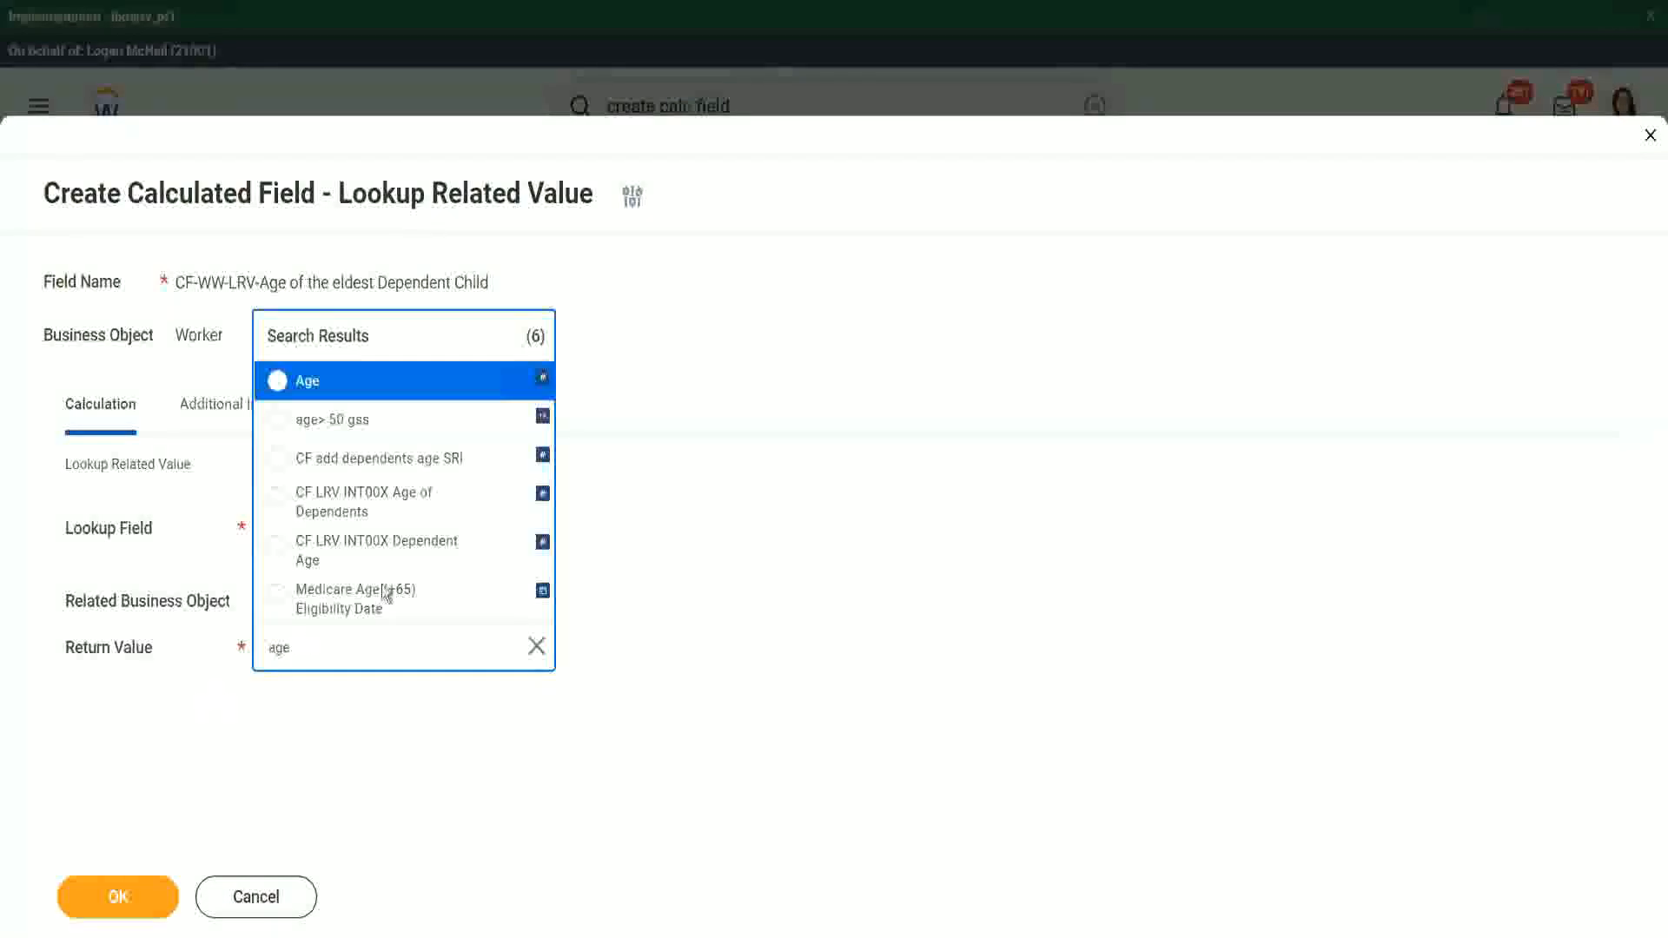
left_click(426, 398)
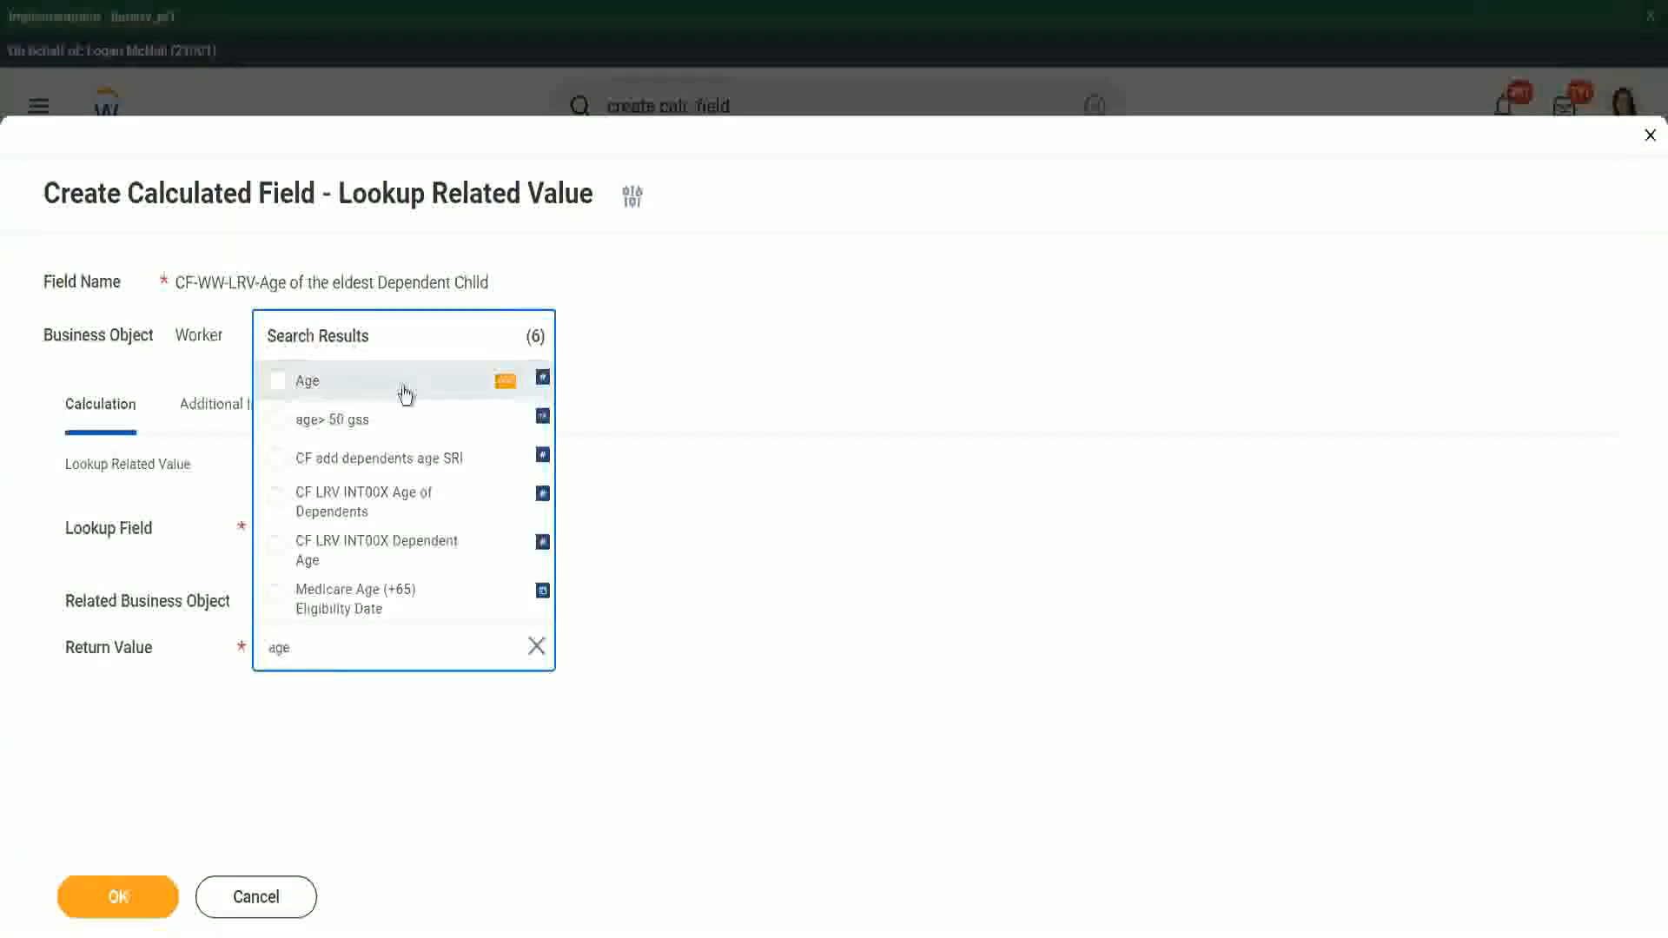
left_click(379, 633)
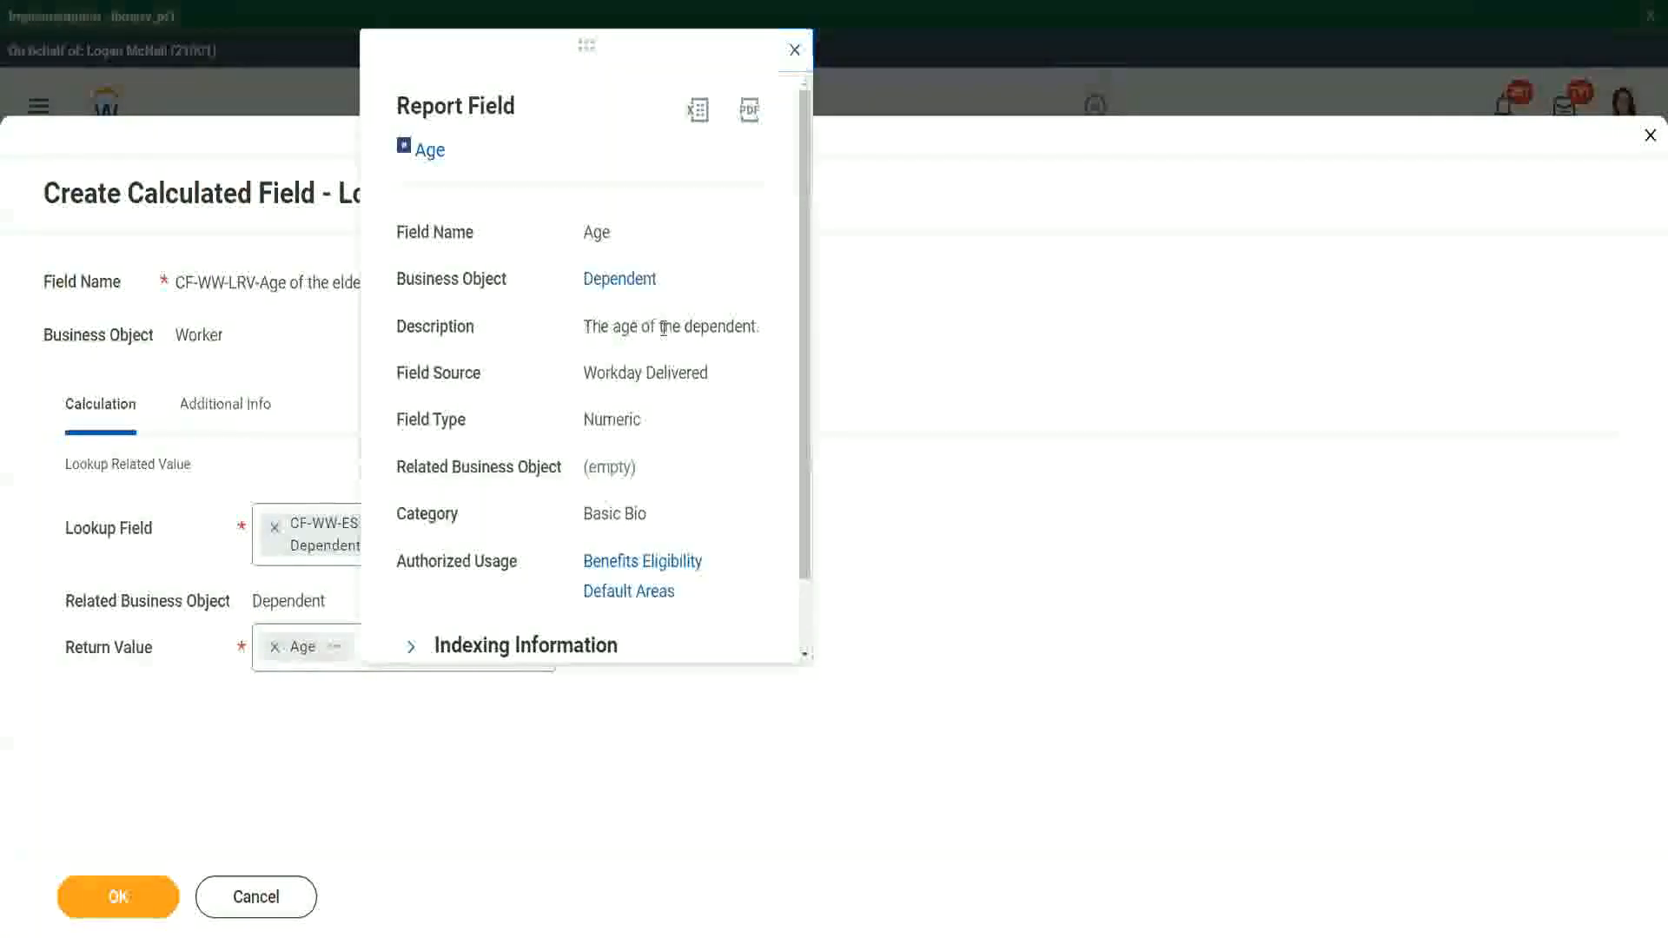
left_click_drag(583, 326, 764, 324)
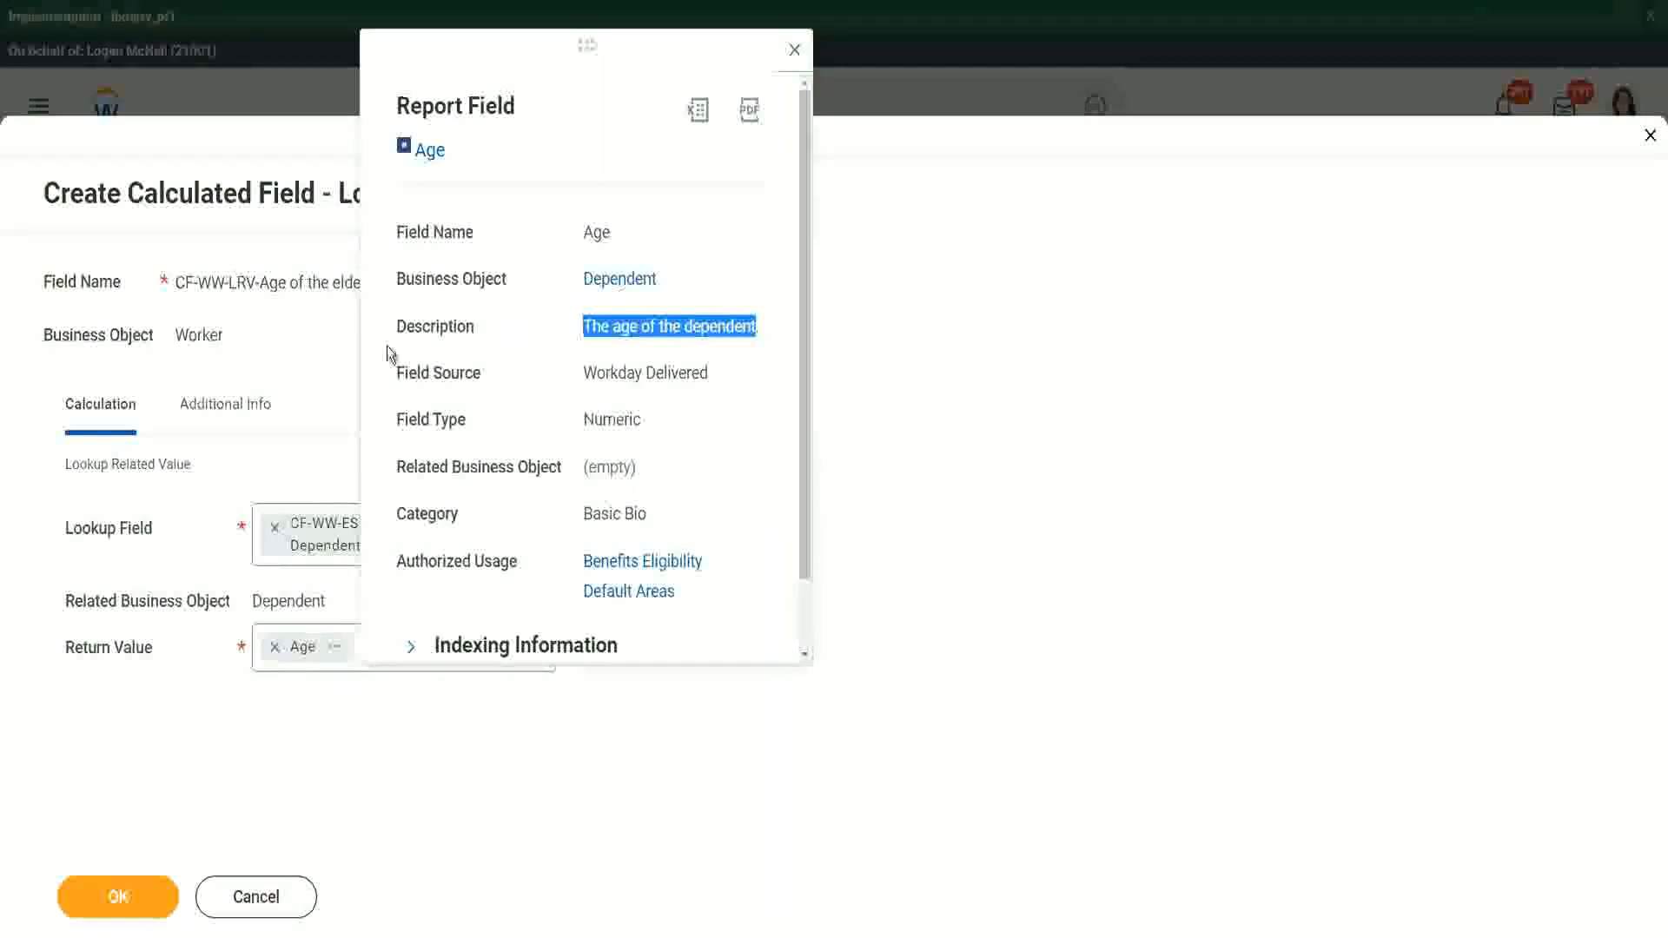
left_click(279, 372)
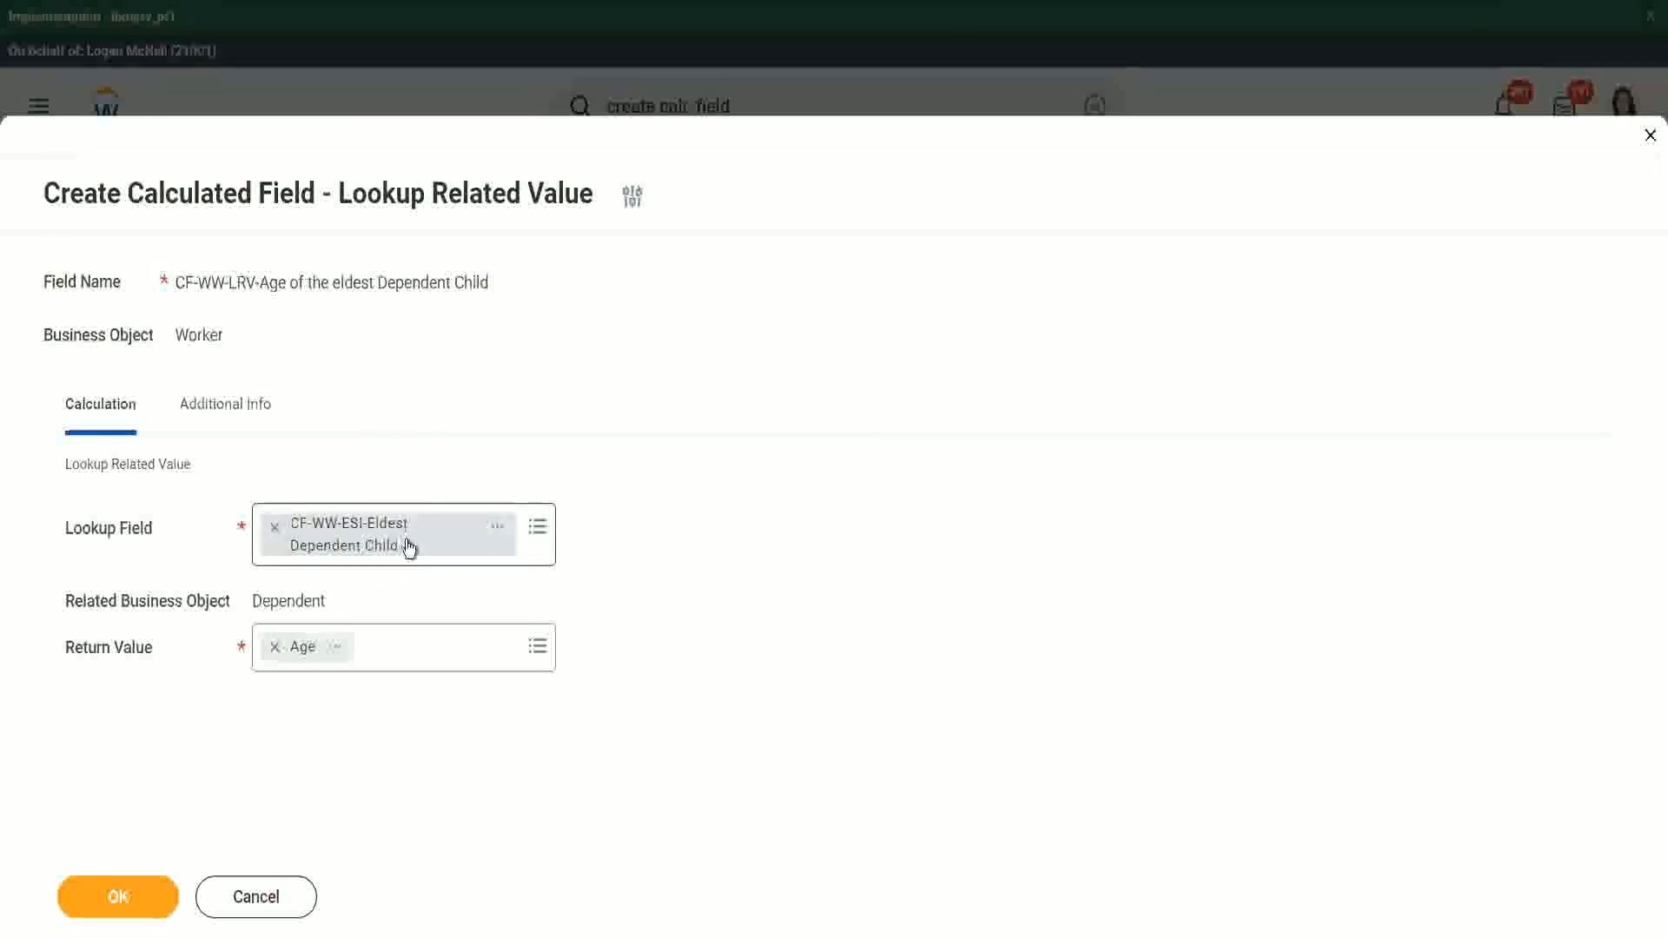
left_click(132, 895)
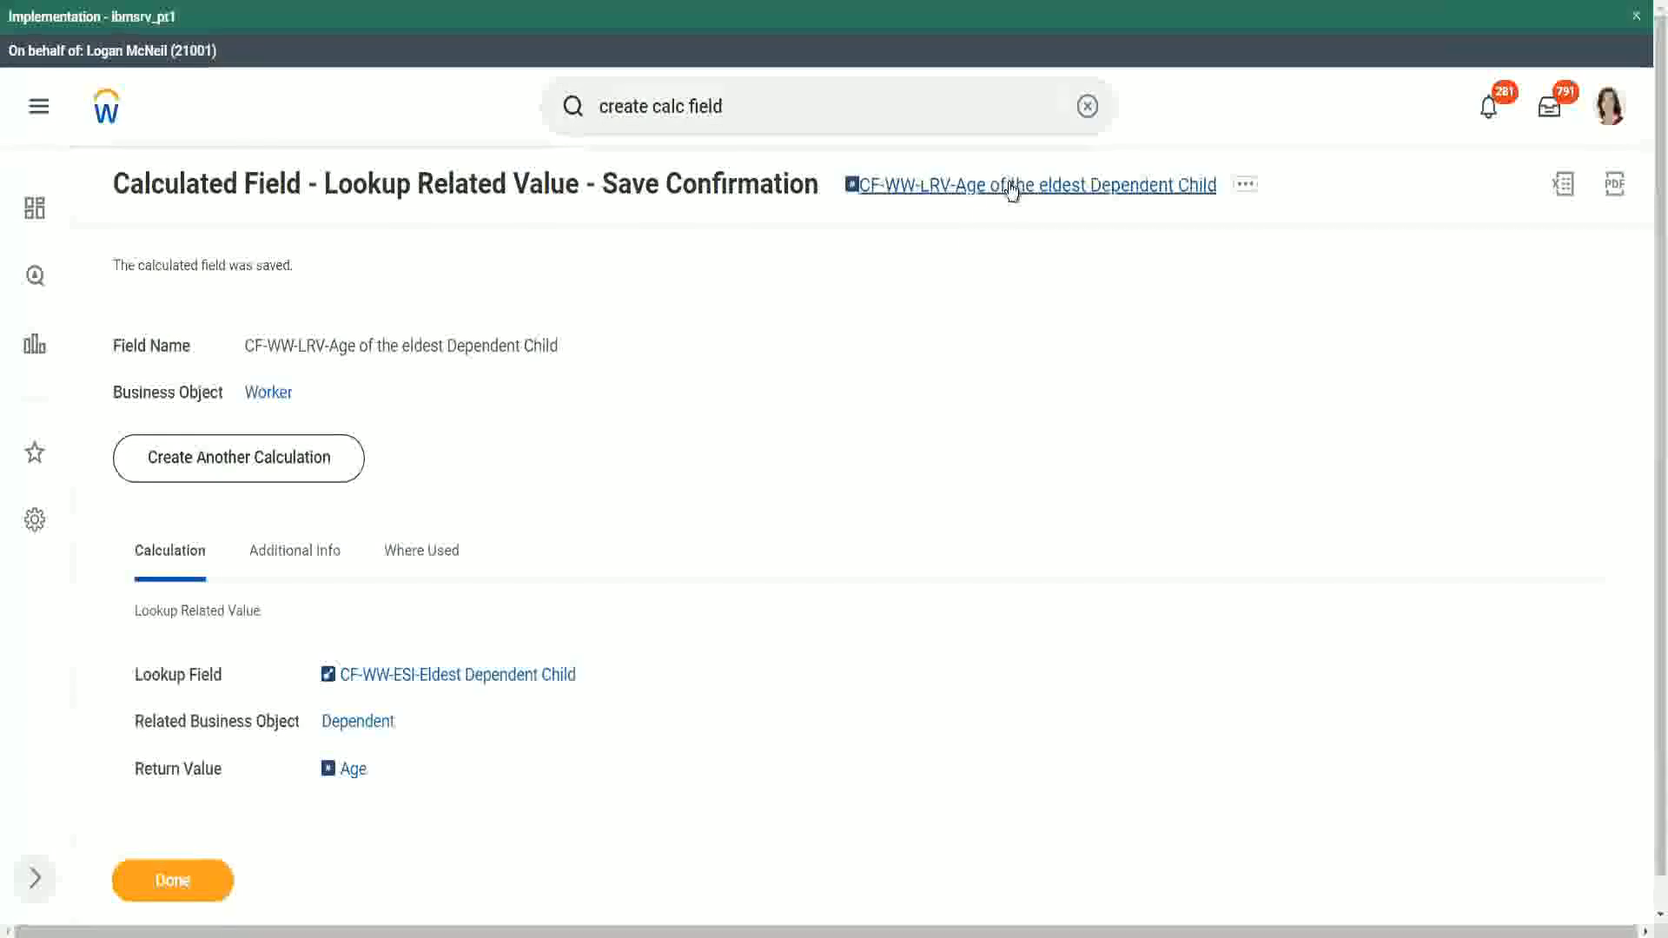
- Copy the new calculated field's name and close the save confirmation
right_click(1006, 191)
left_click(1047, 282)
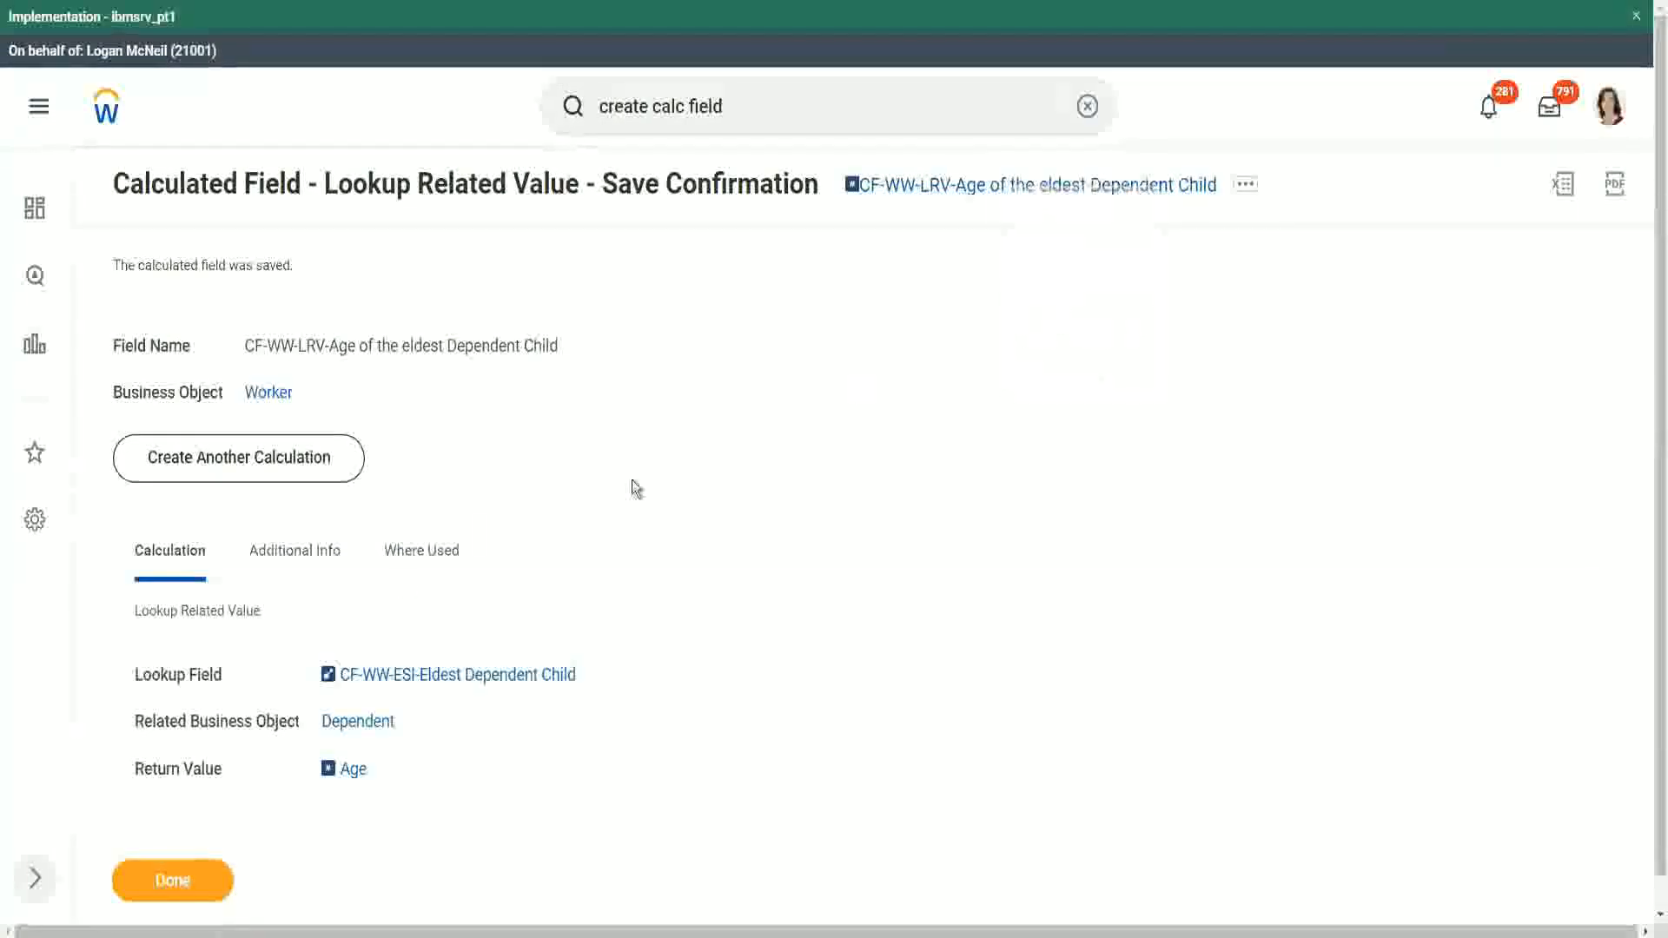
left_click(174, 881)
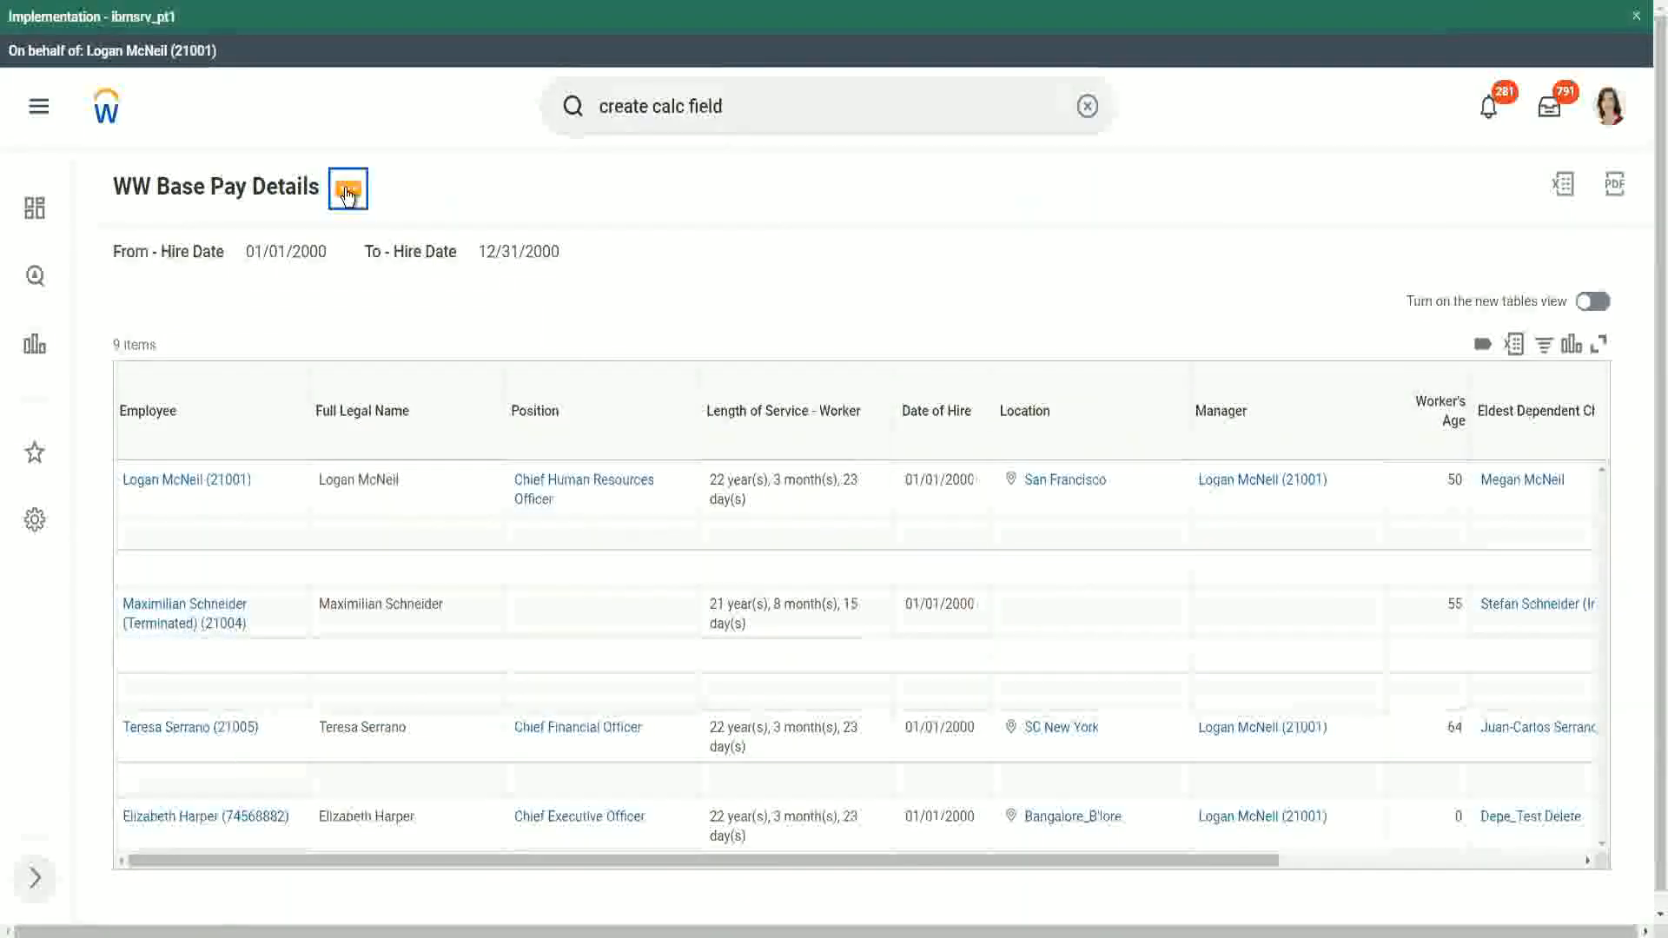
- Open the WW Base Pay Details custom report for editing
left_click(348, 195)
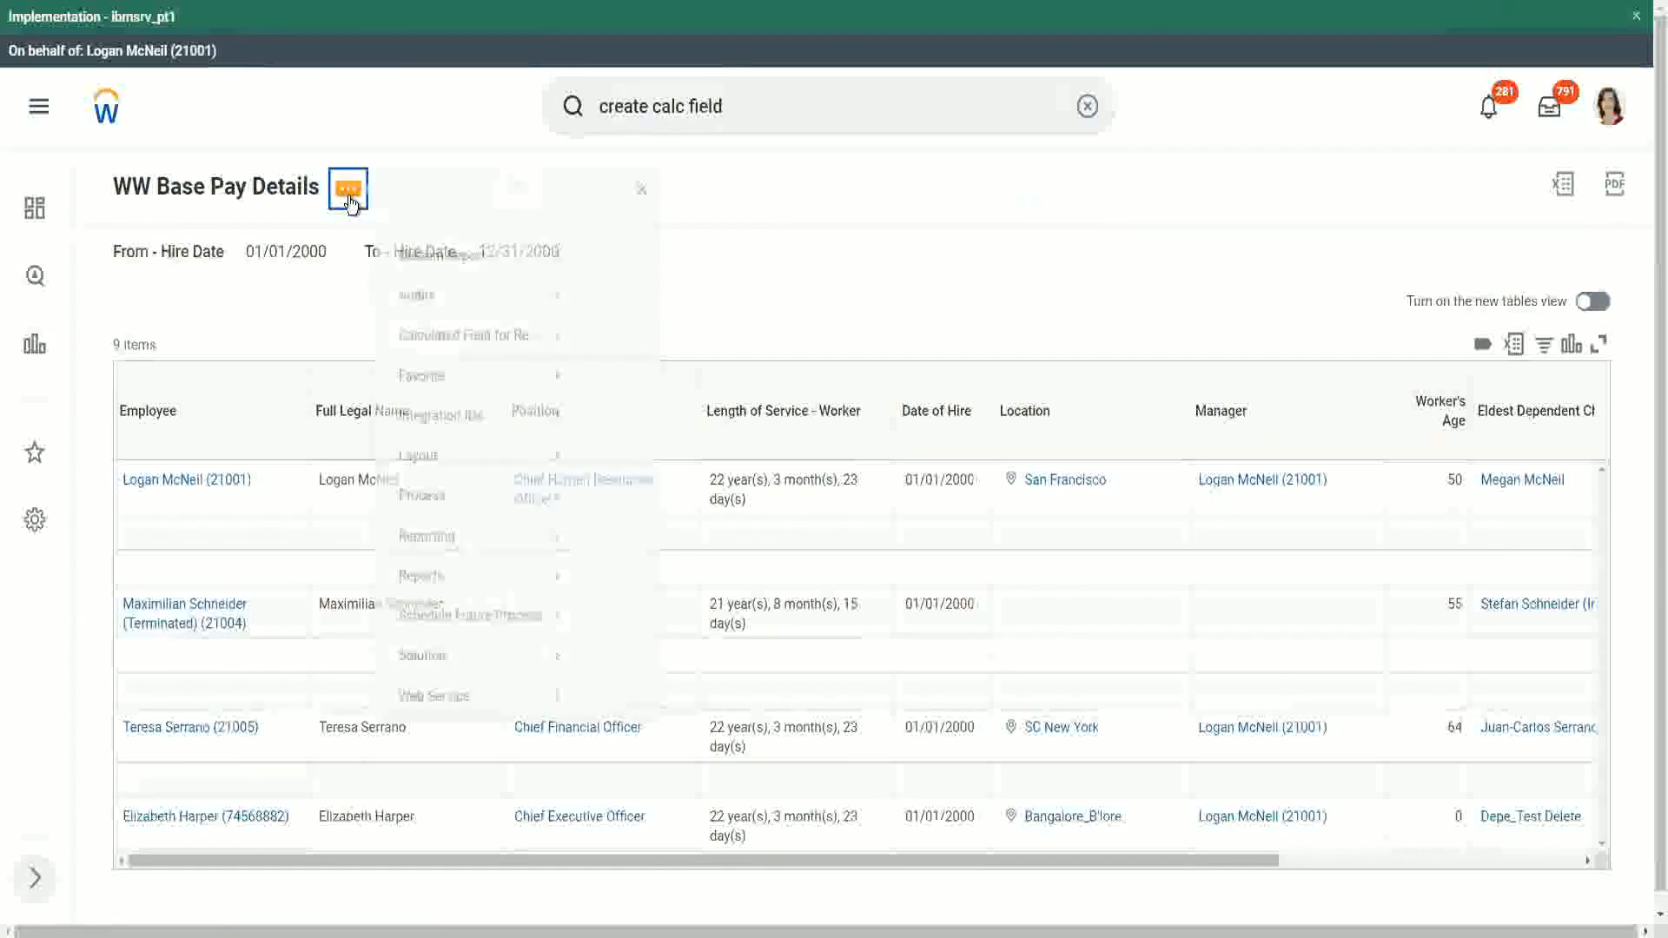
mouse_move(453, 286)
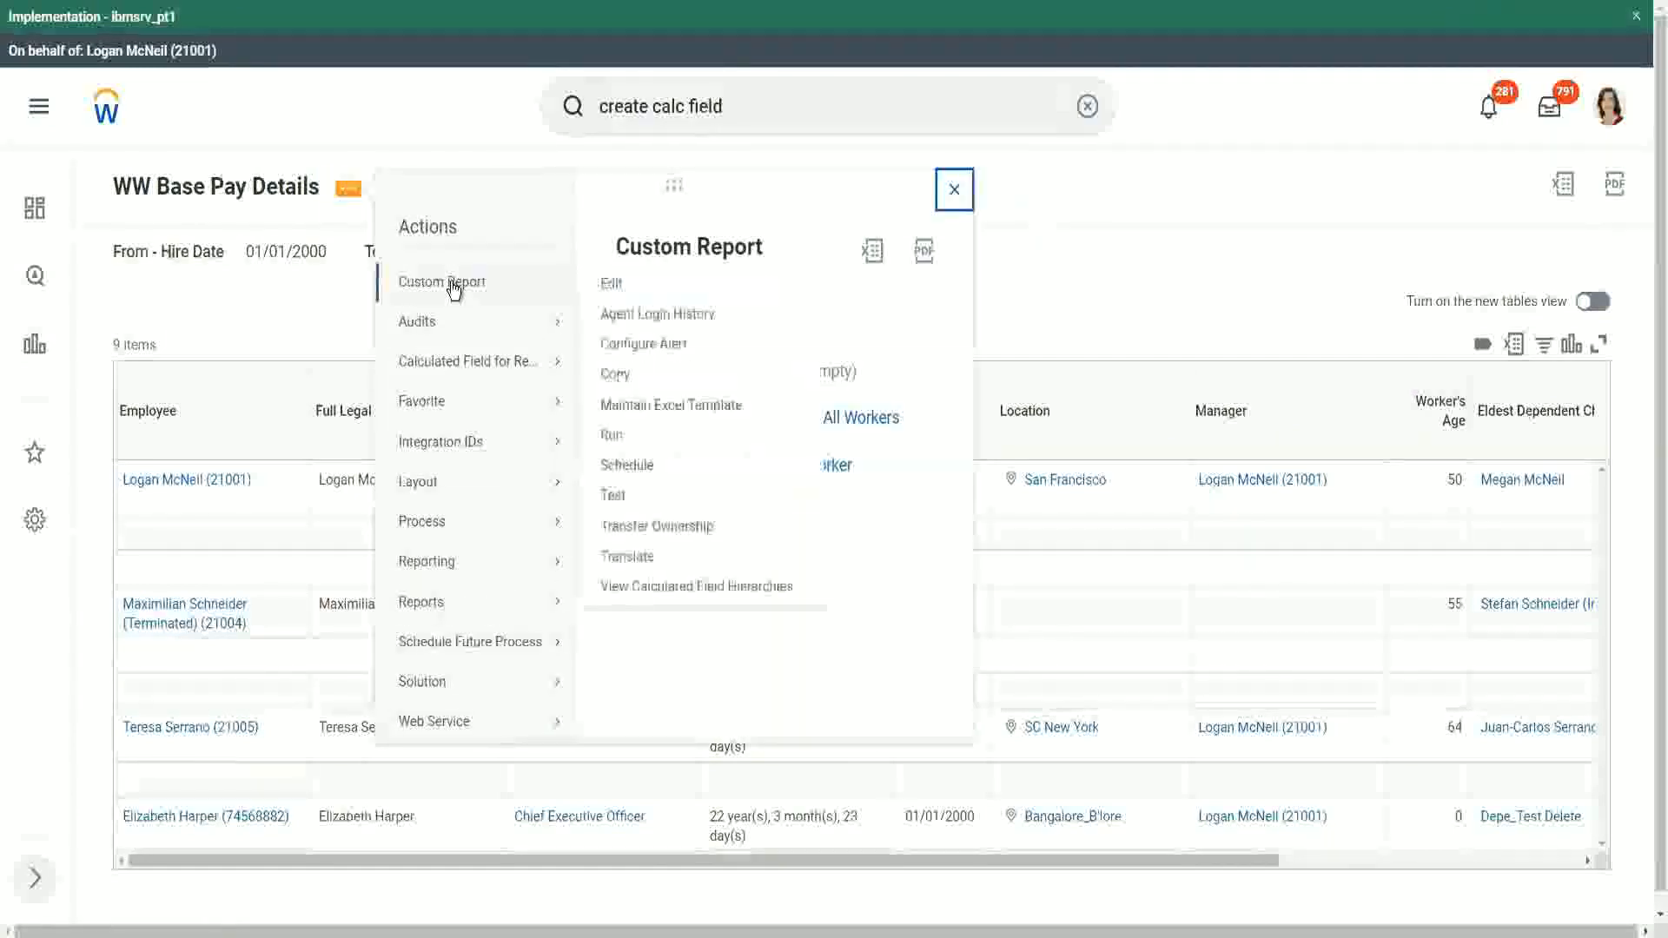
left_click(615, 287)
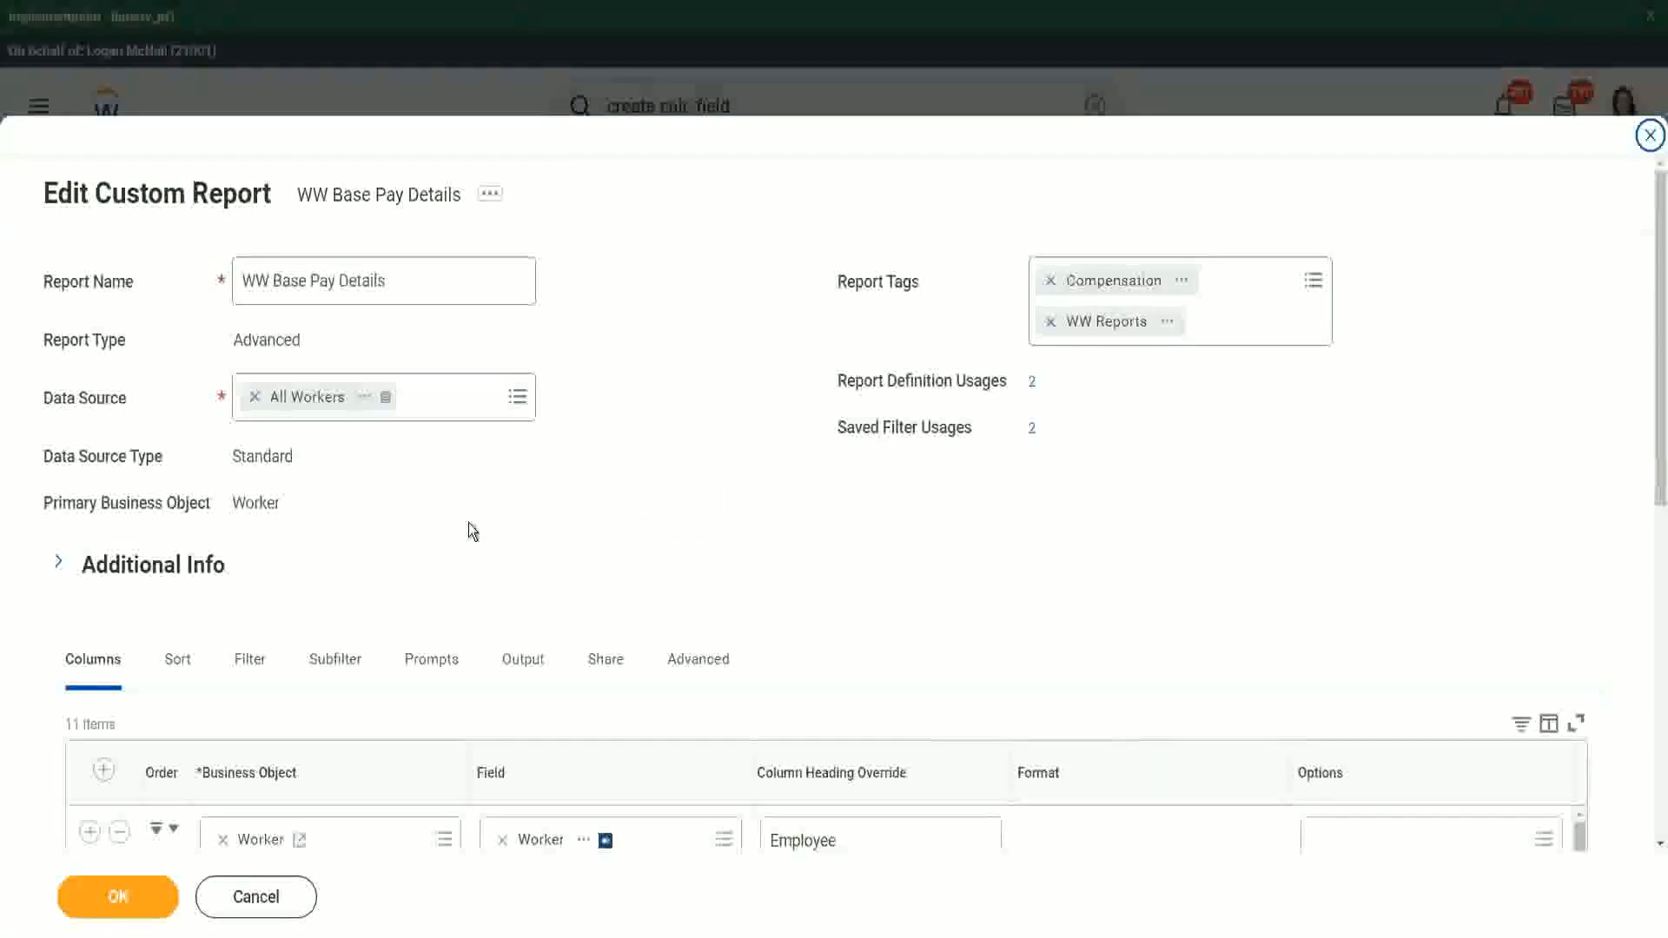
- Insert a Worker column below Eldest Dependent Child using the CF-WW-LRV-Age of the eldest Dependent Child field
scroll(467, 523, "down", 8)
scroll(462, 452, "down", 3)
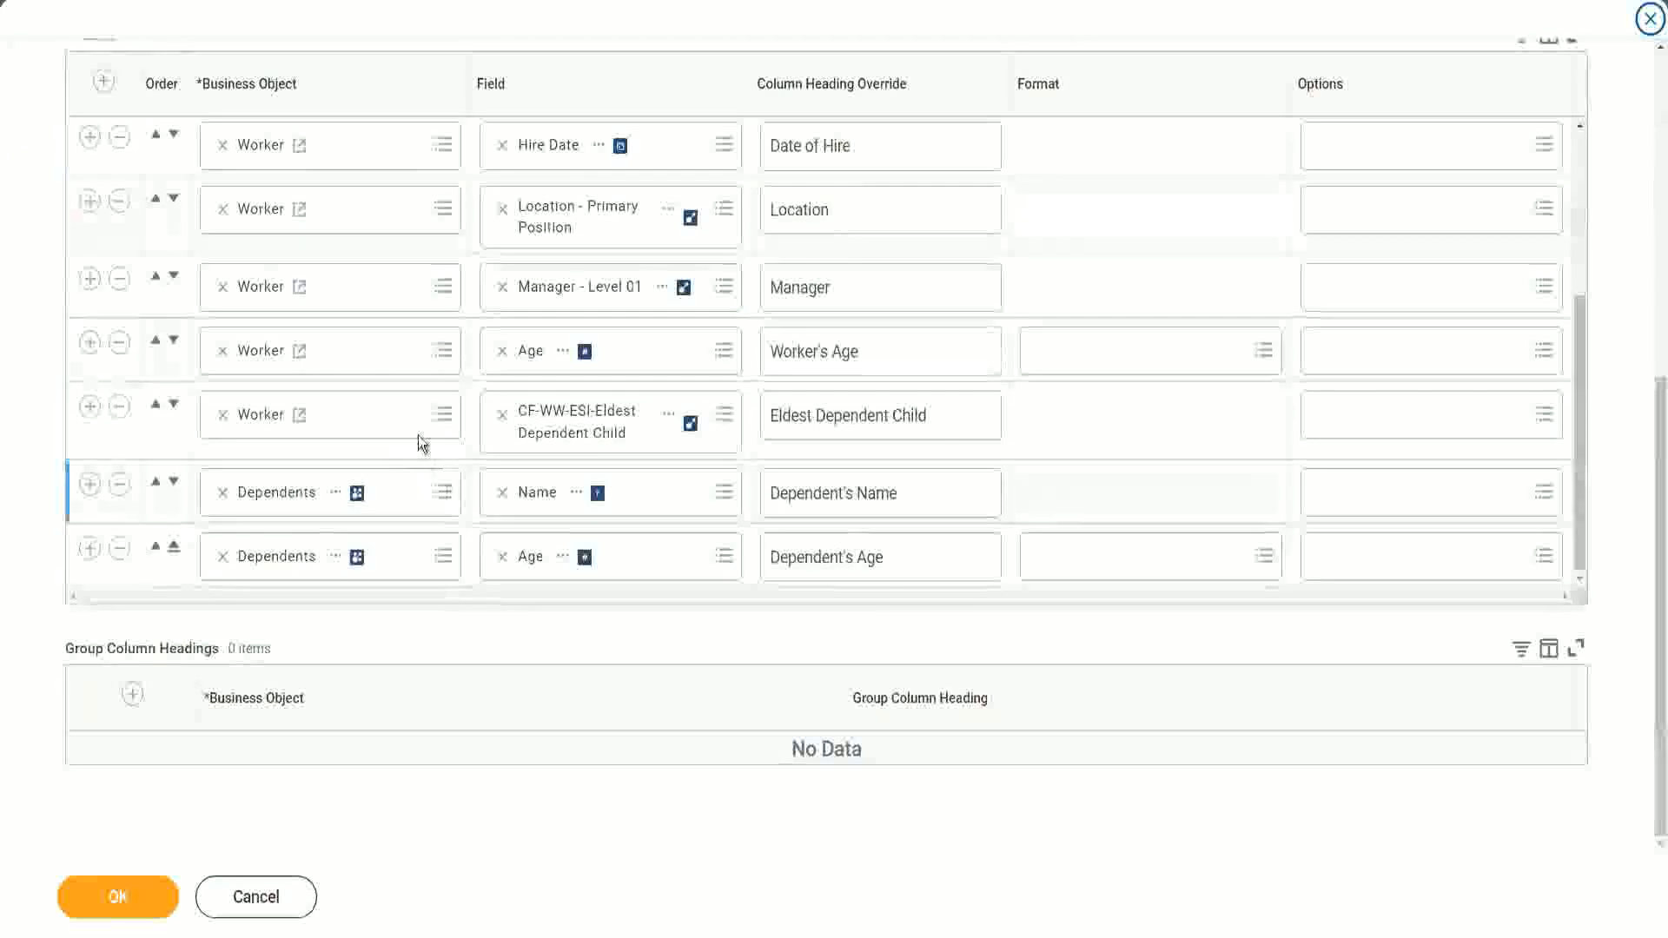
left_click(90, 408)
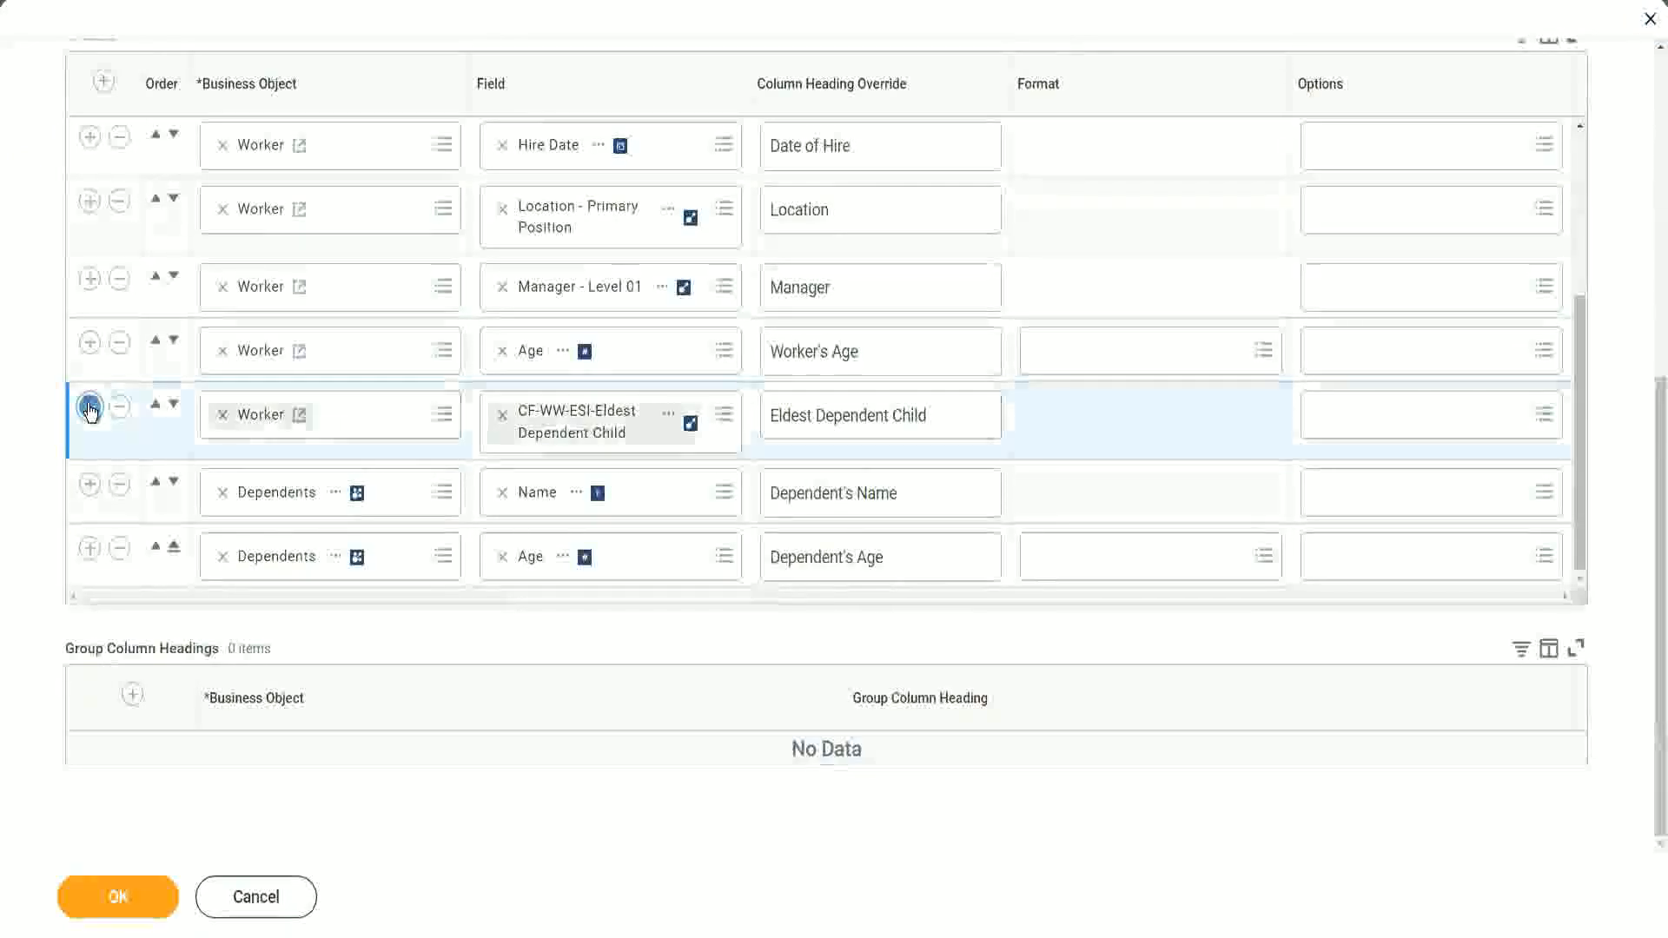
left_click(570, 479)
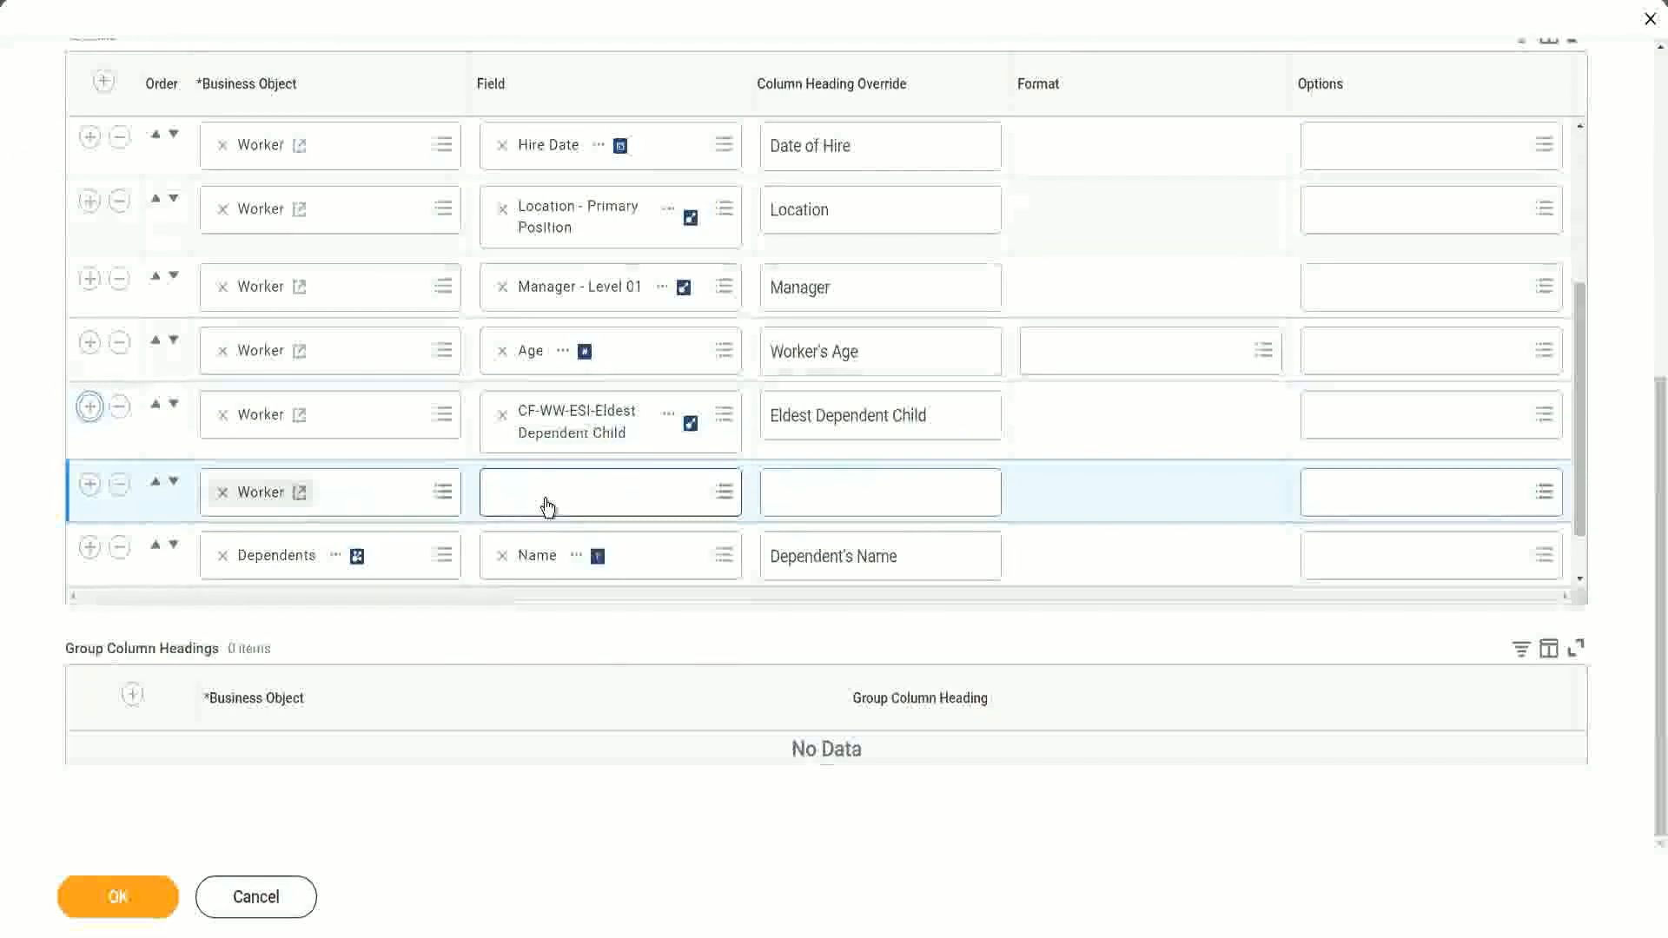
left_click(547, 507)
type("Age of the eldest Dependent Child")
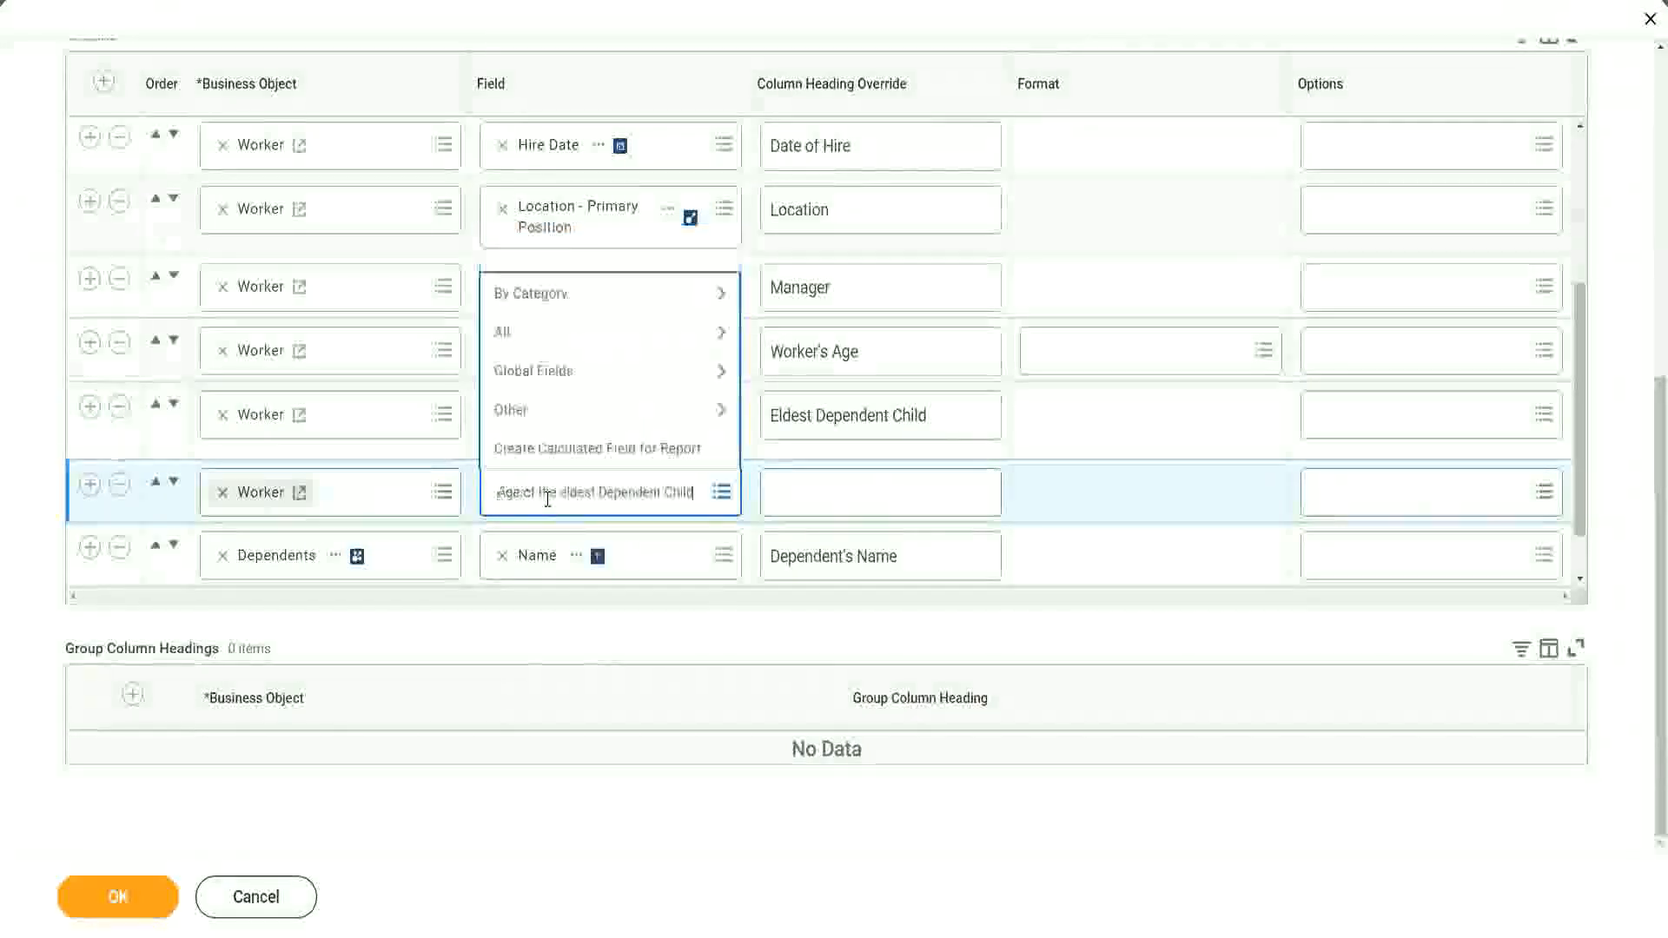
key("Return")
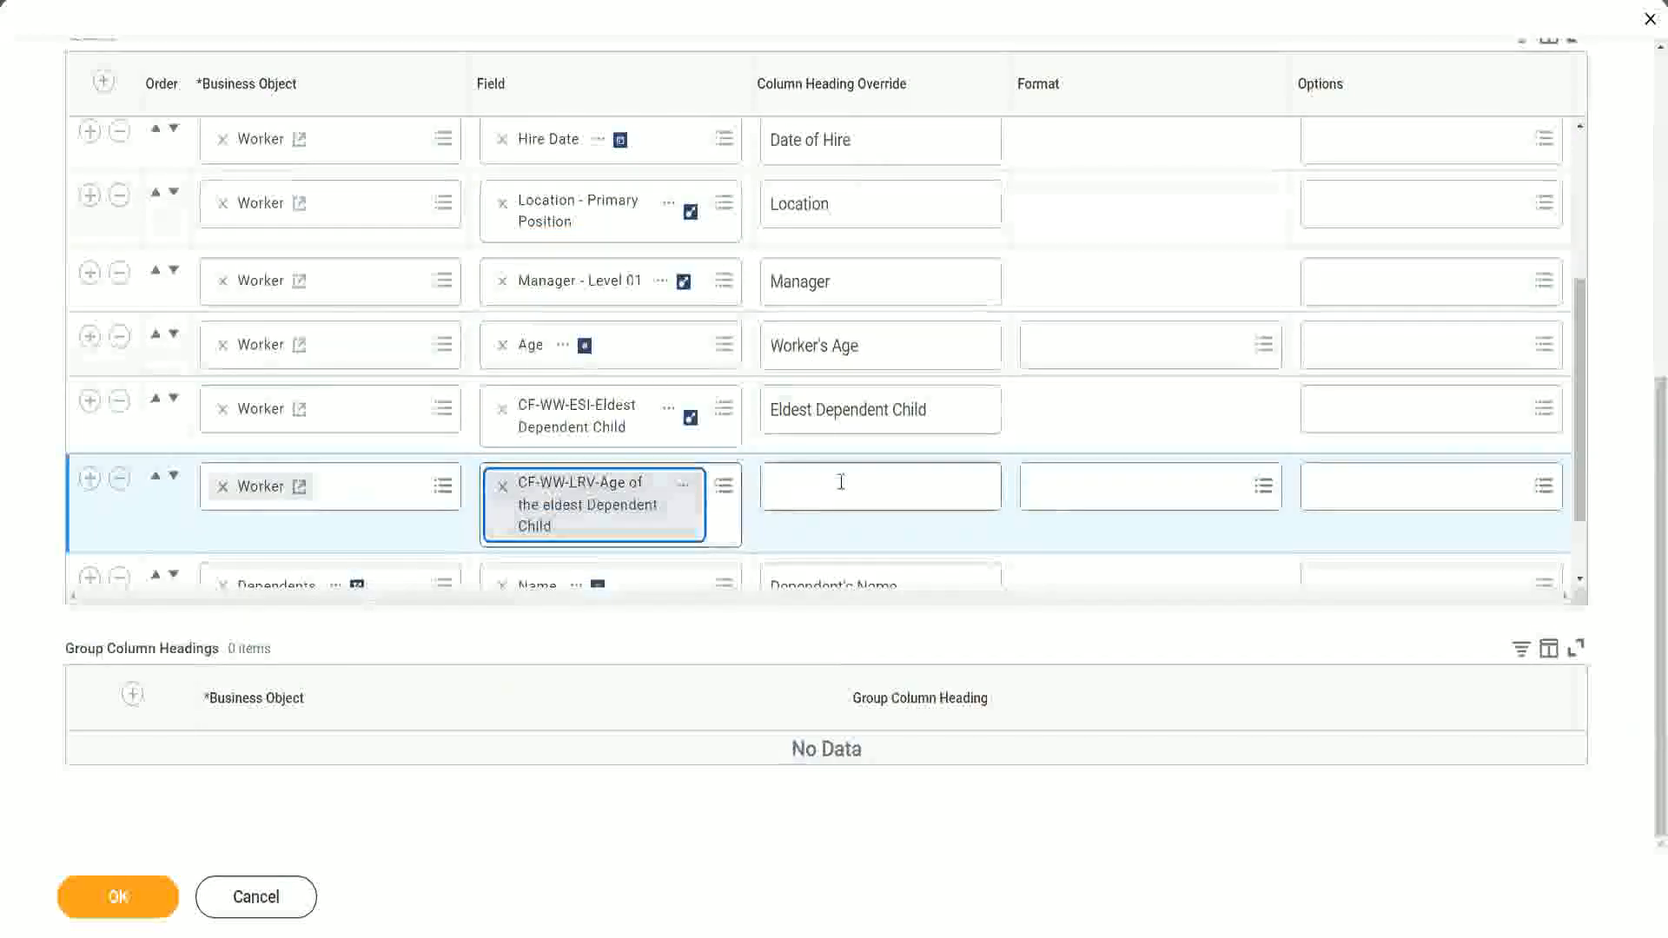
- Set the new column's heading override to 'Age of the Eldest Dependent Child' and save the report
left_click(842, 482)
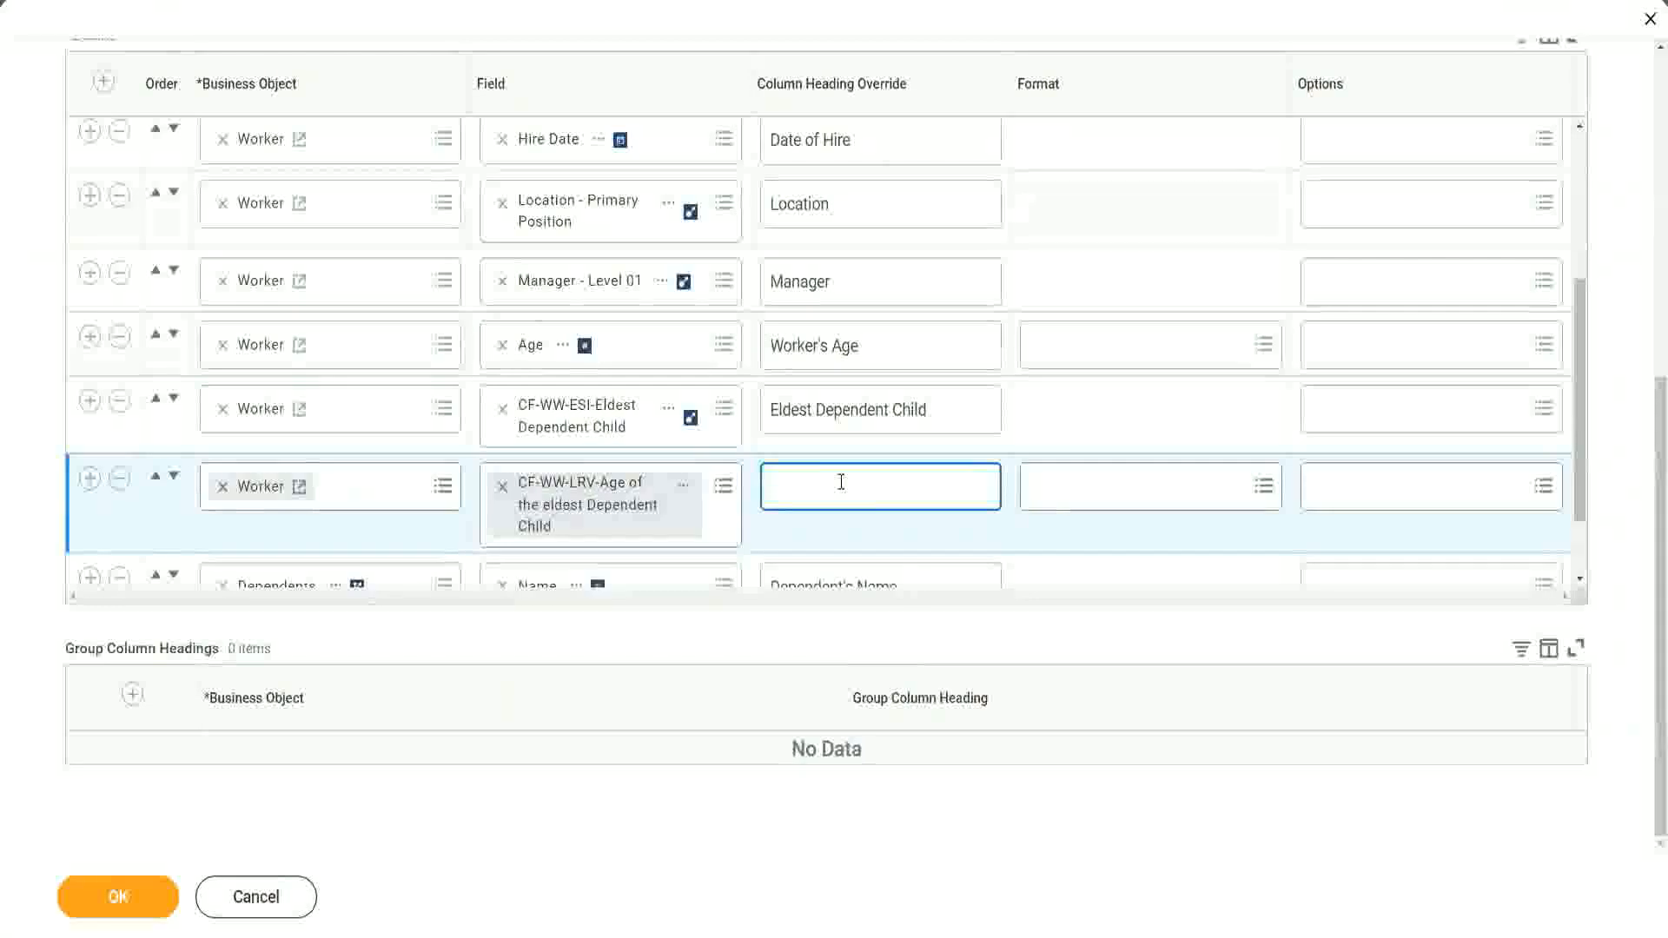
type("Age of the E")
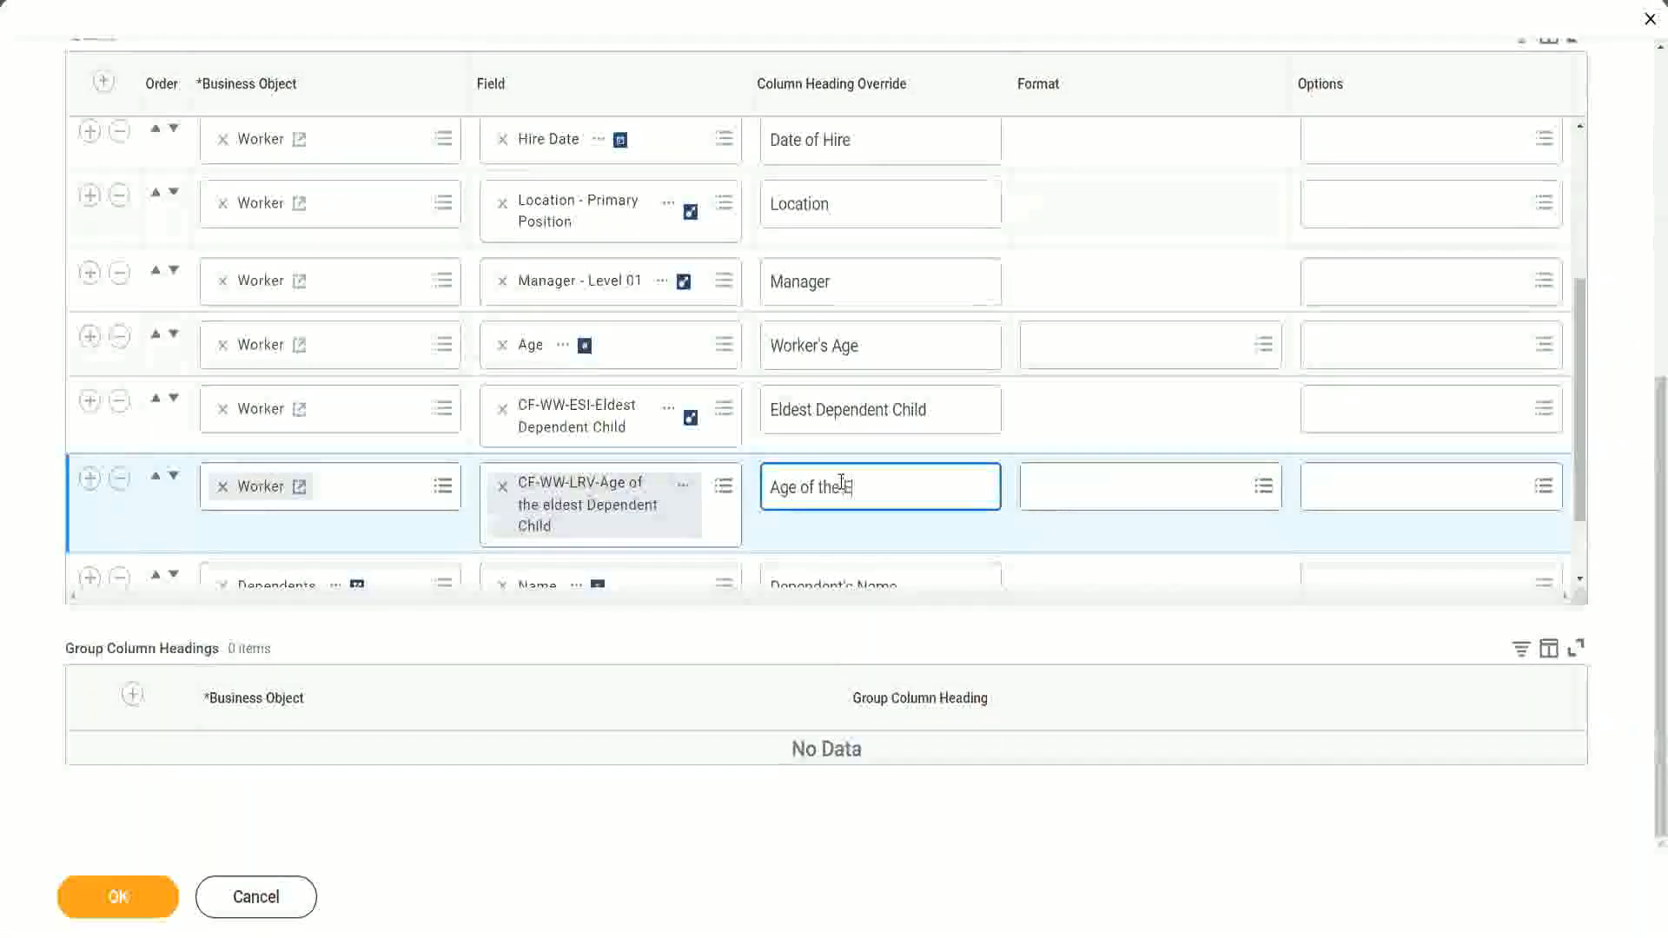
type("ldest De")
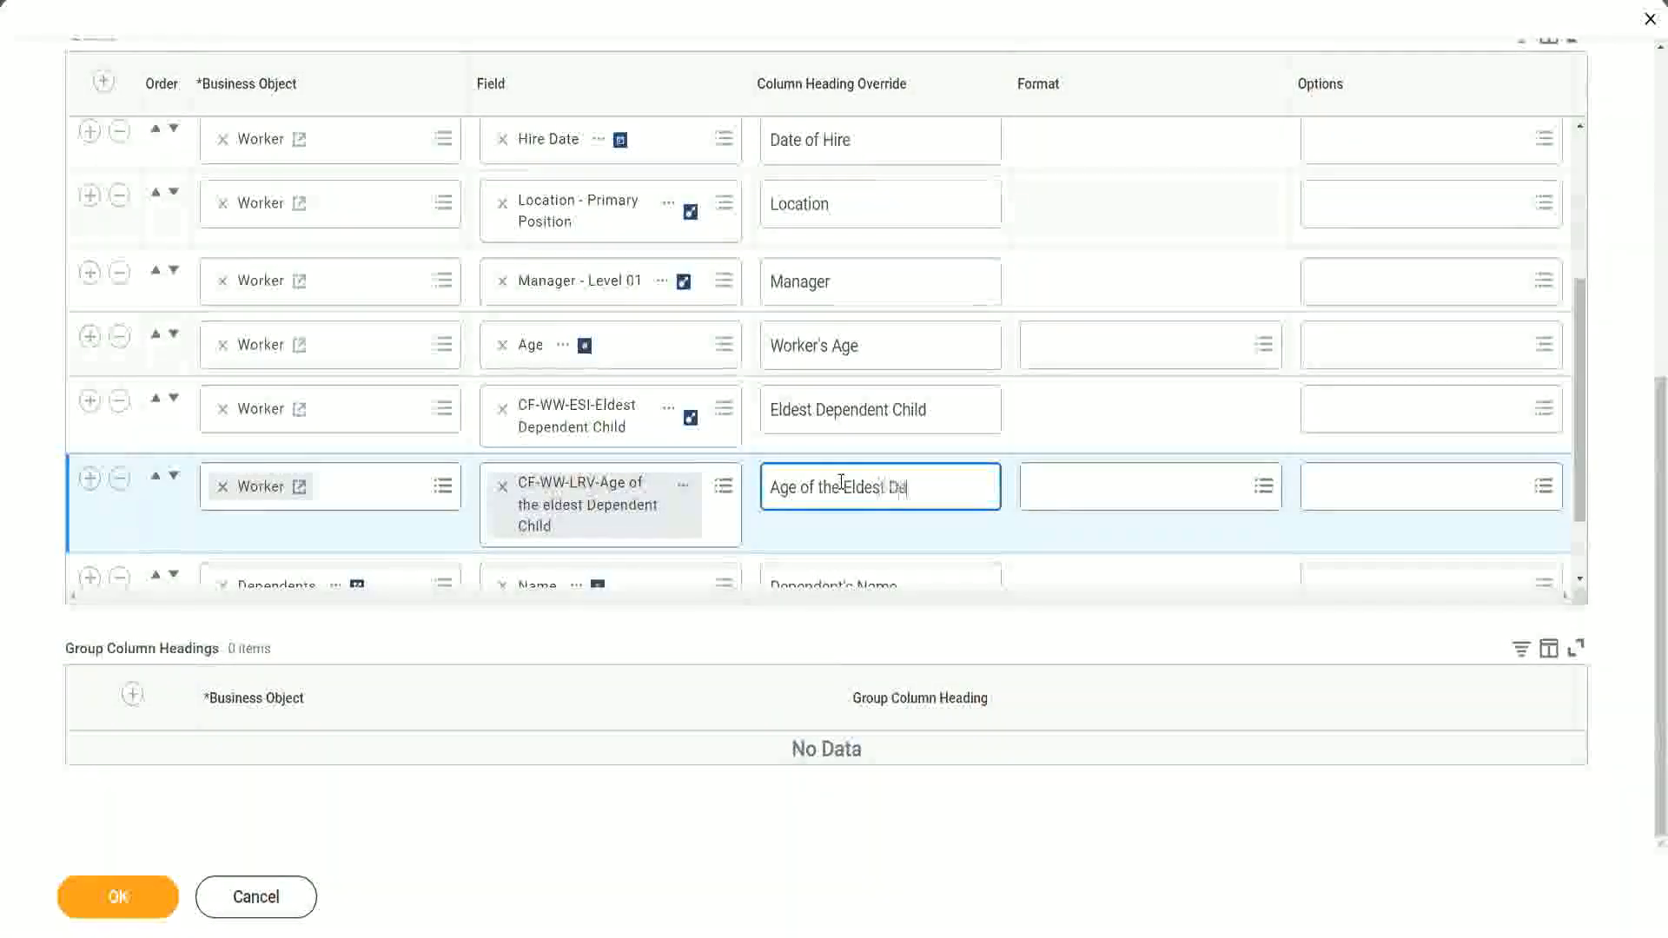
type("pendent Child")
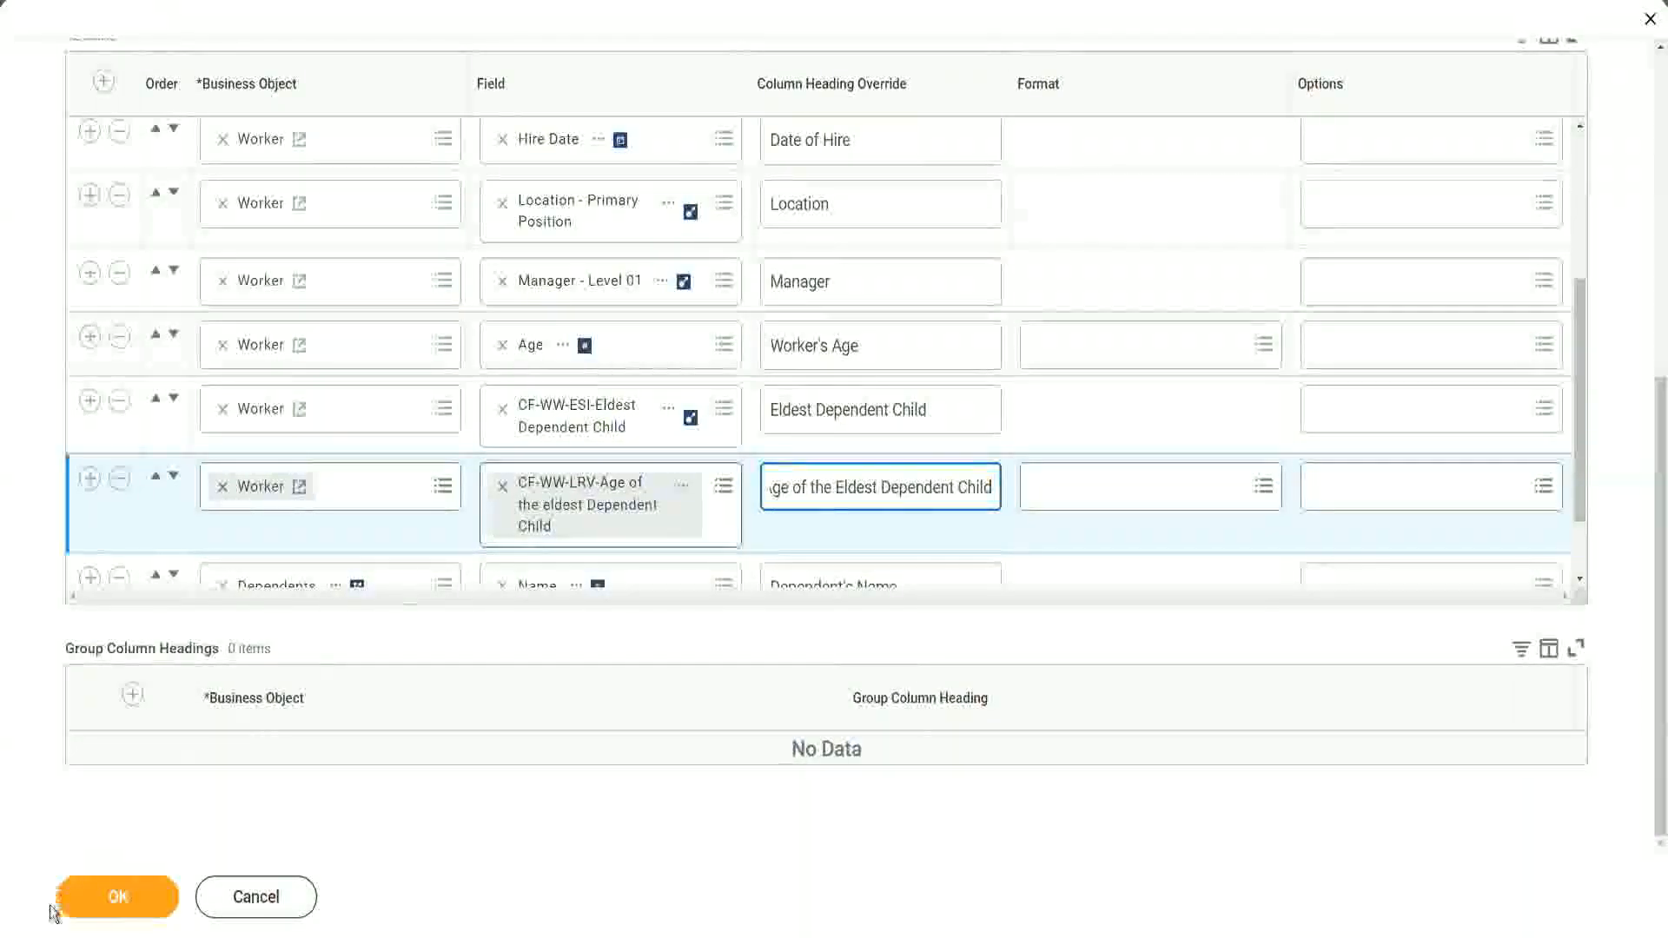
left_click(100, 903)
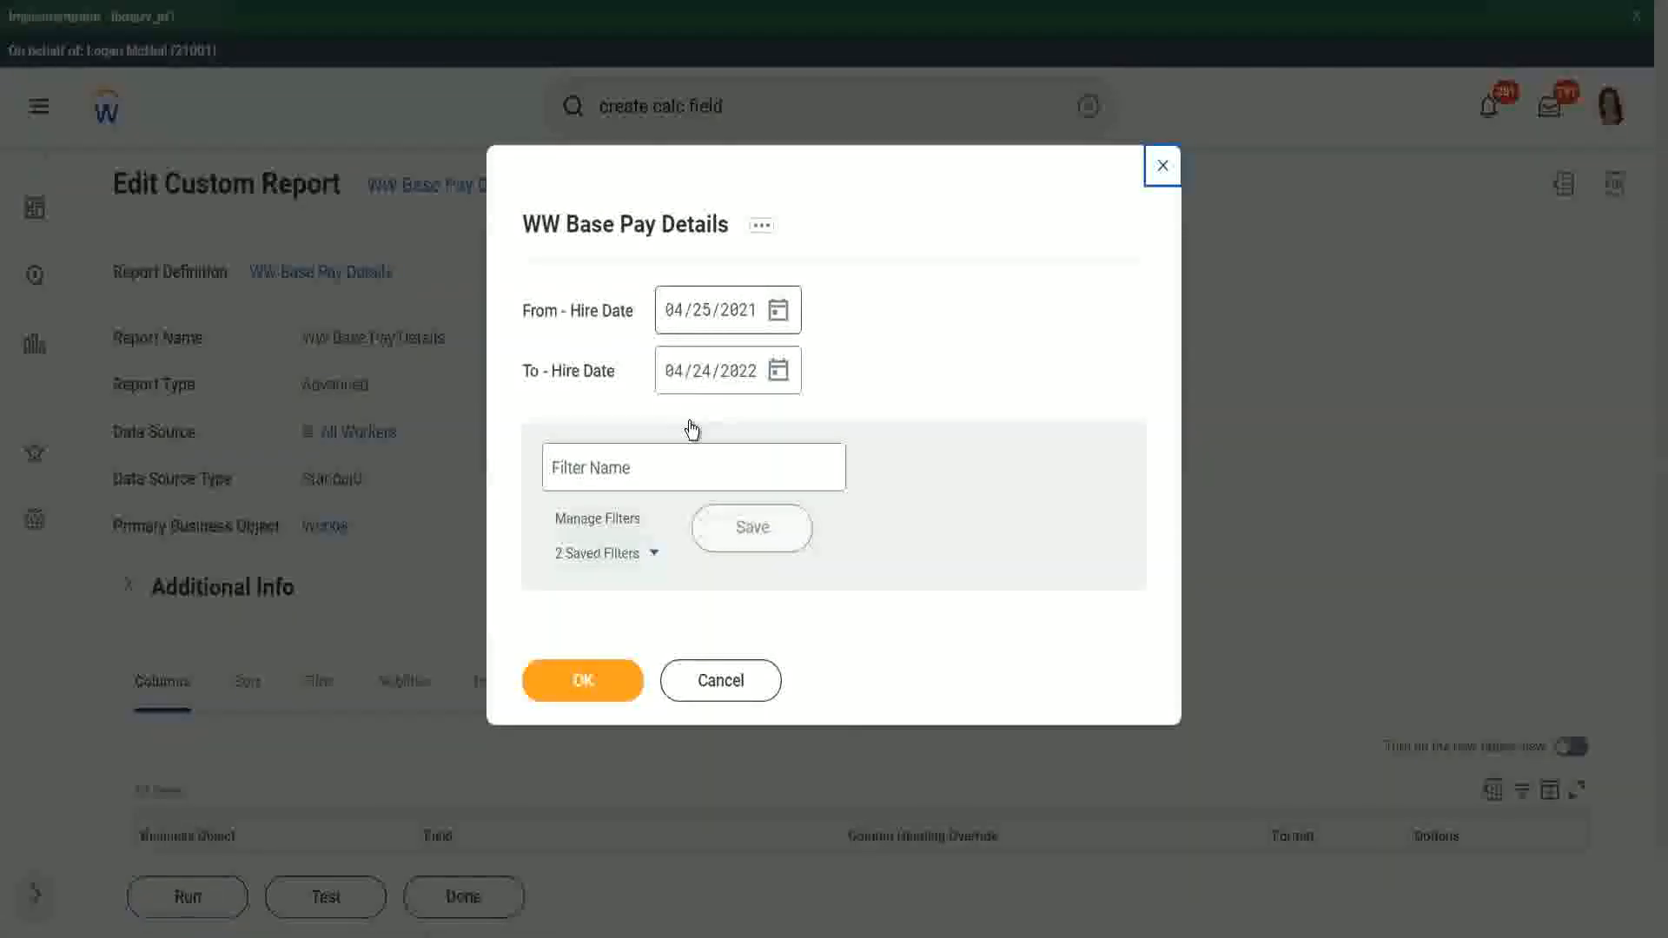
- Set the report's hire date prompts from 01/01/2000 to 12/31/2000
type("01/01/20")
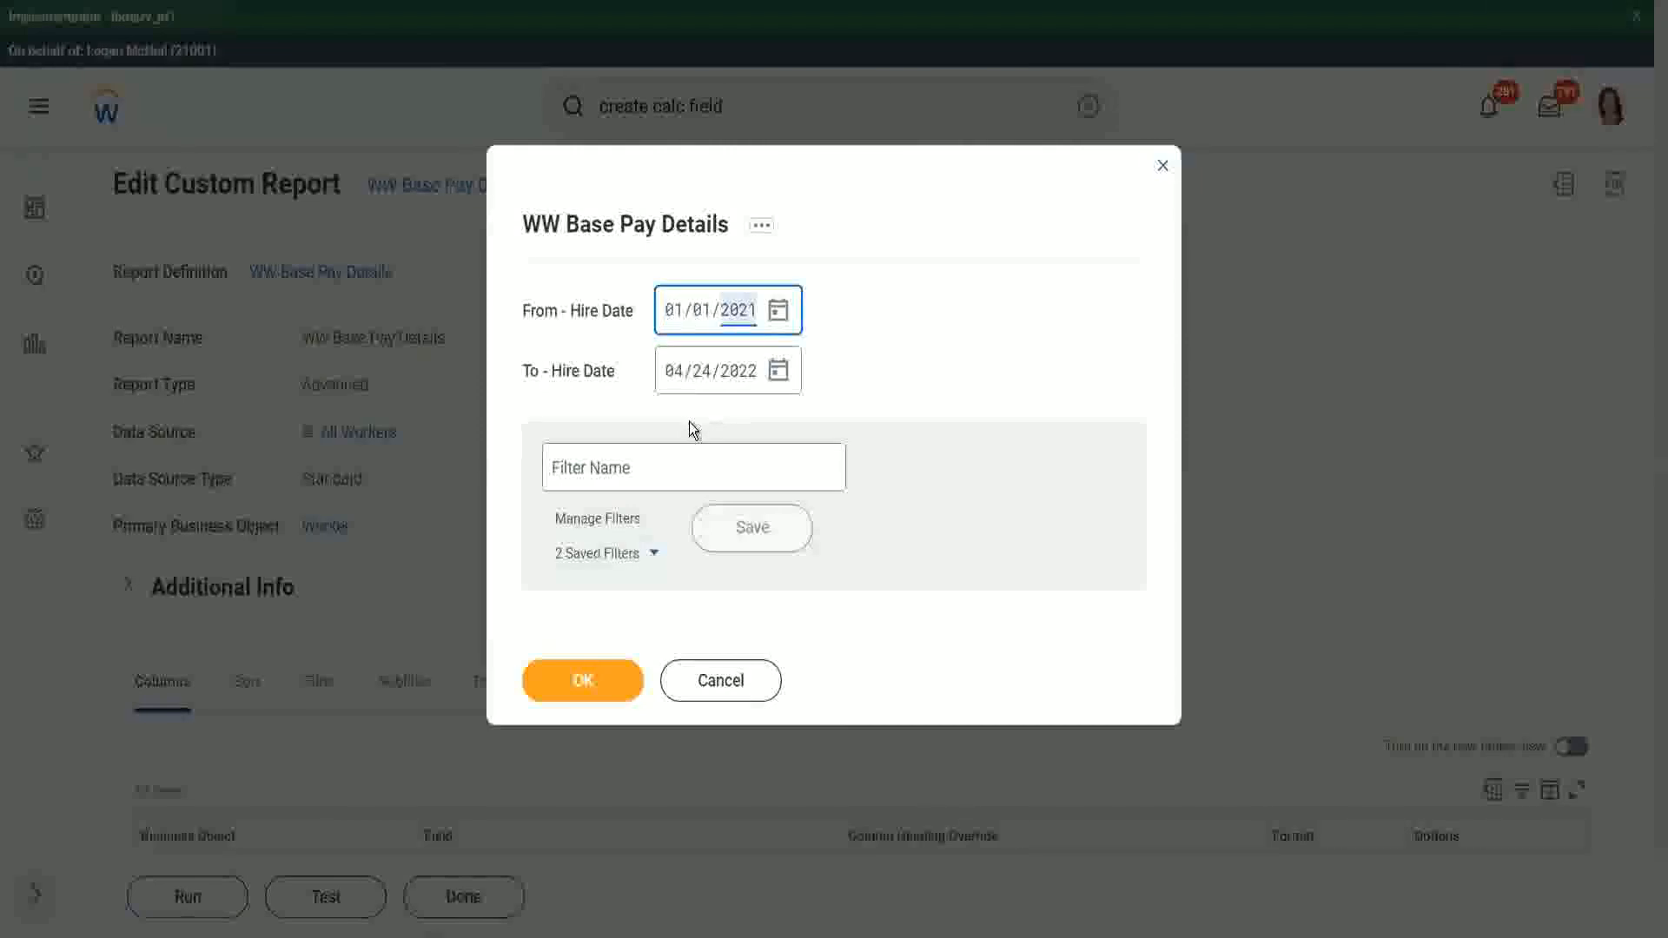
type("00")
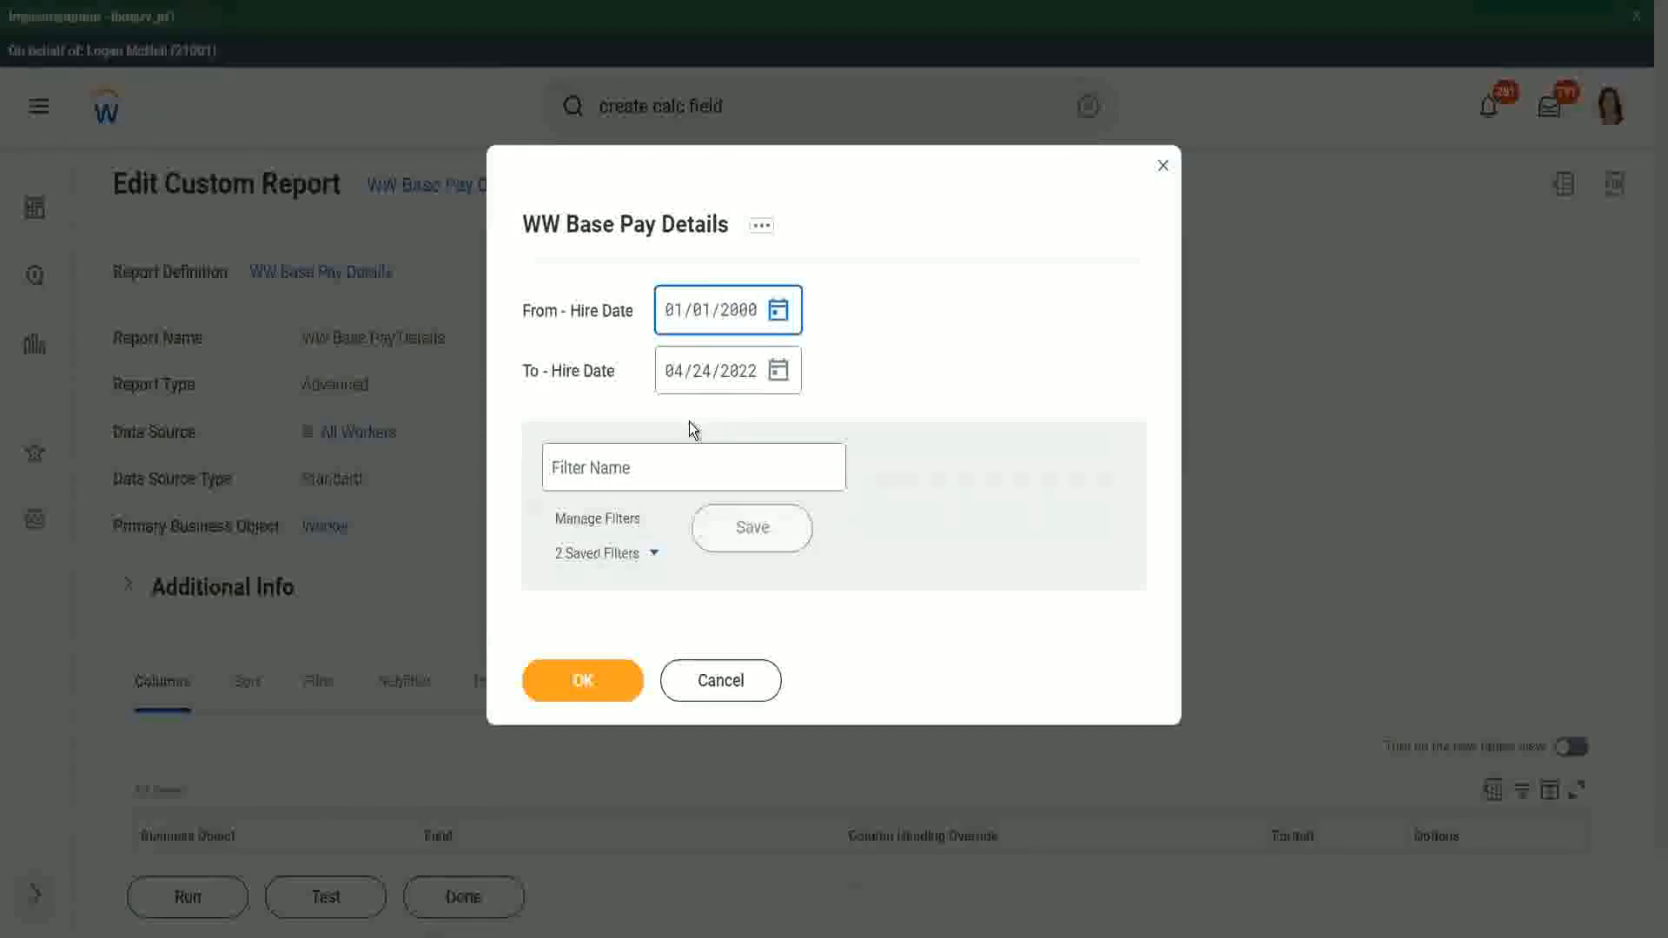
key("Tab")
type("12312002")
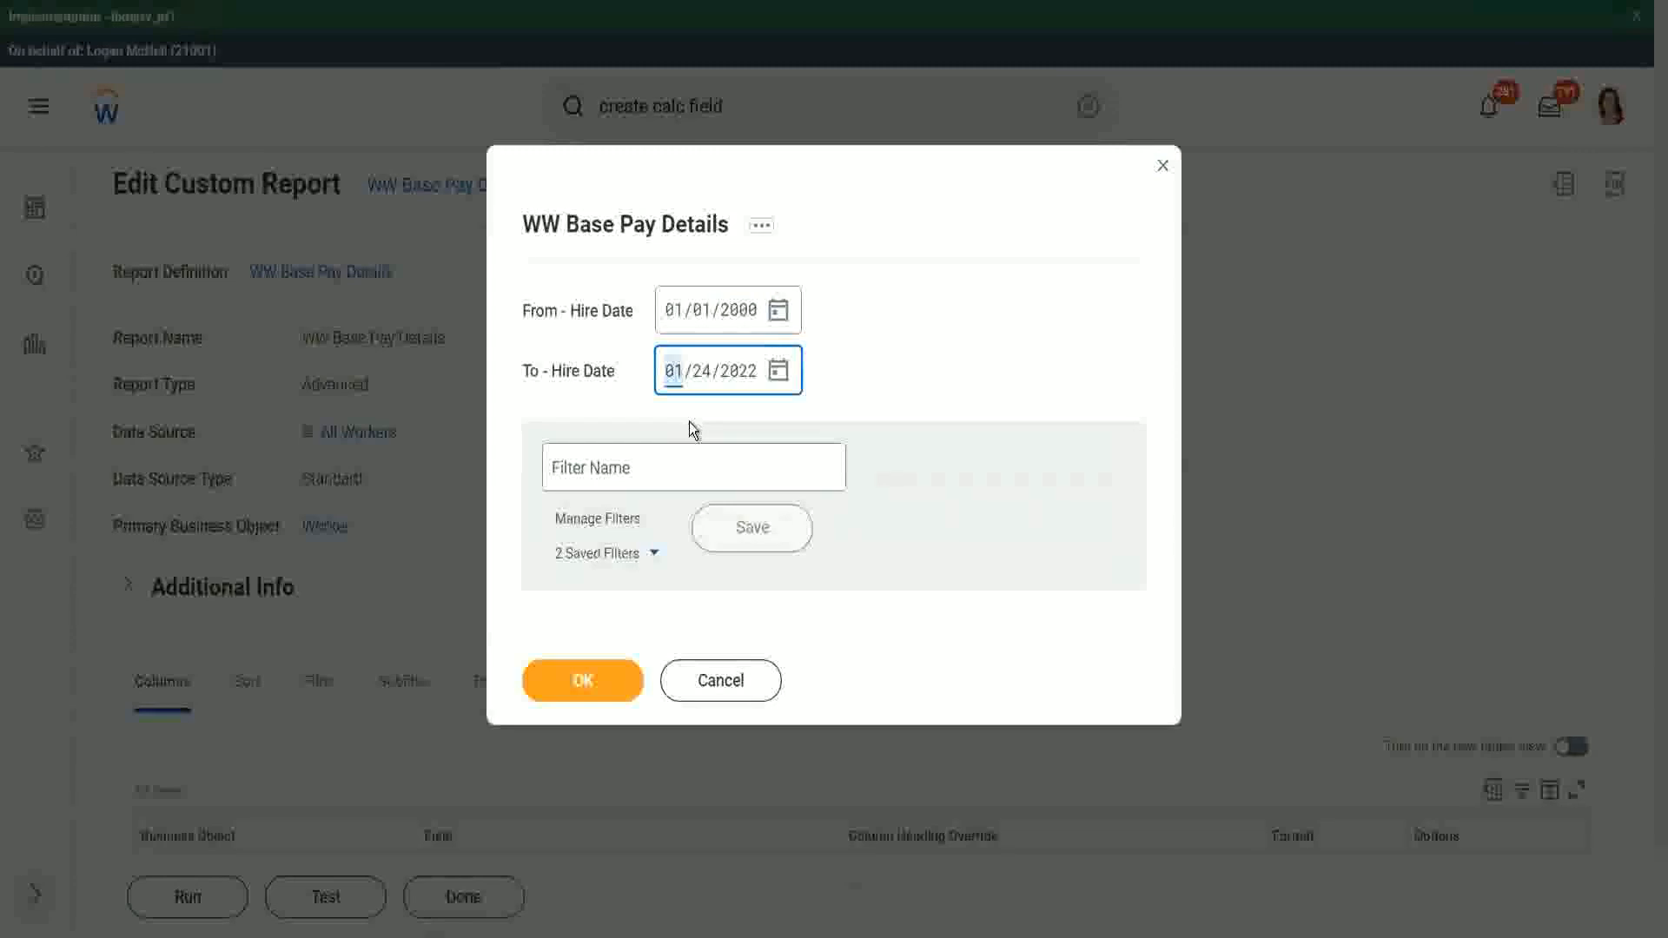
type("0")
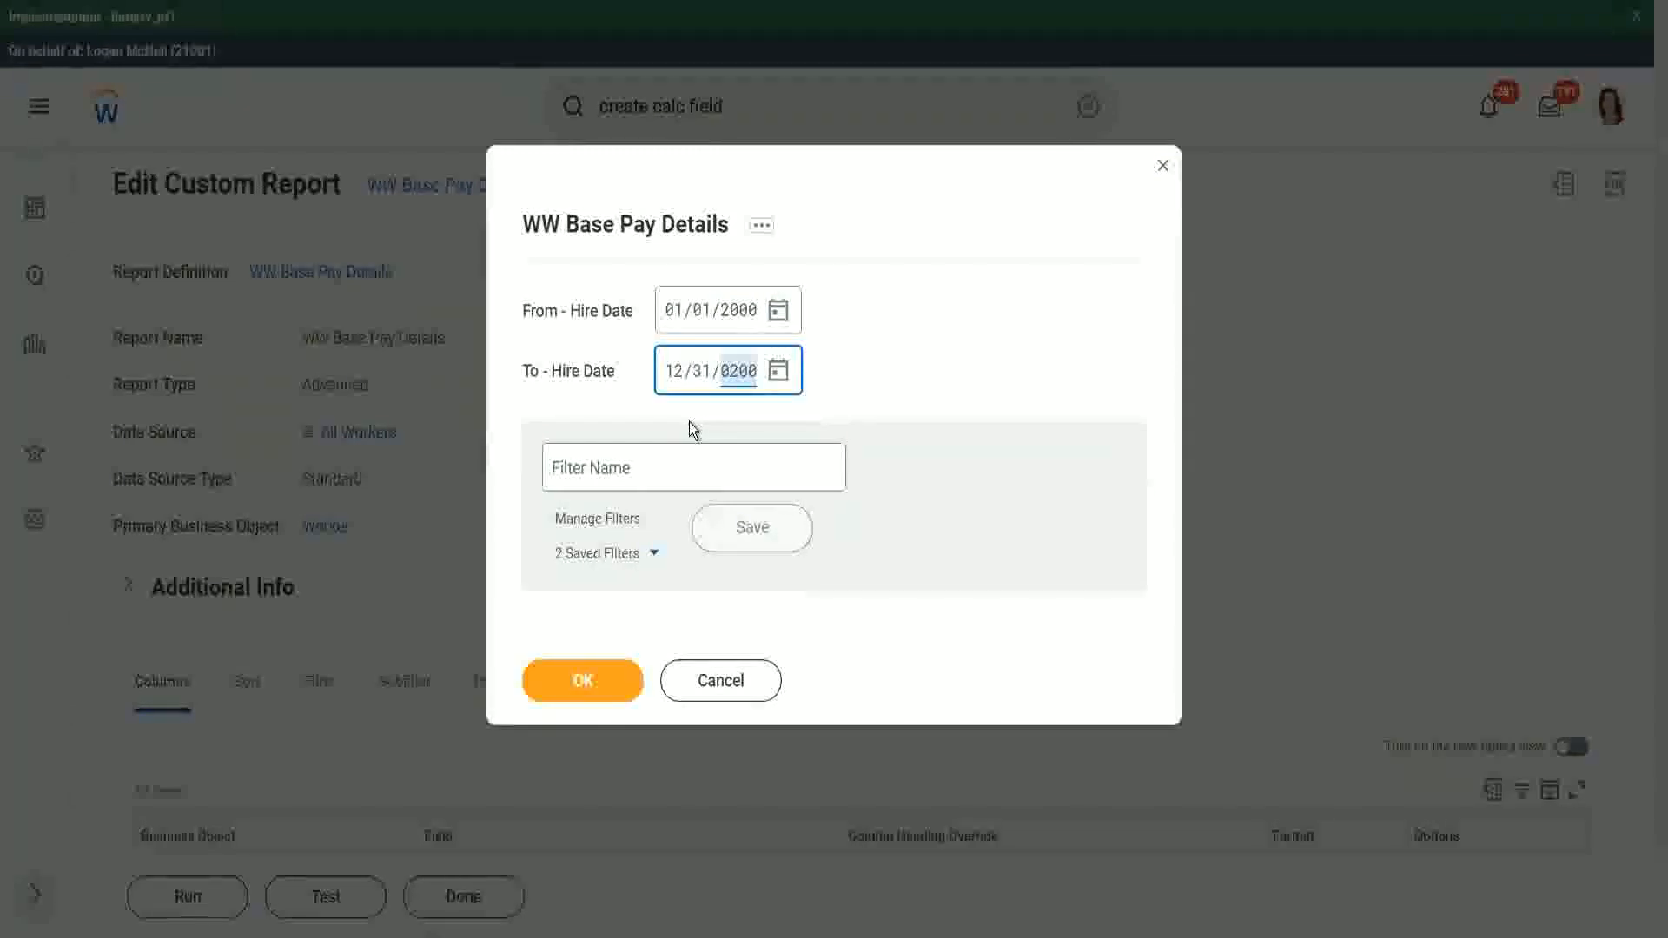
left_click(641, 467)
type("2000")
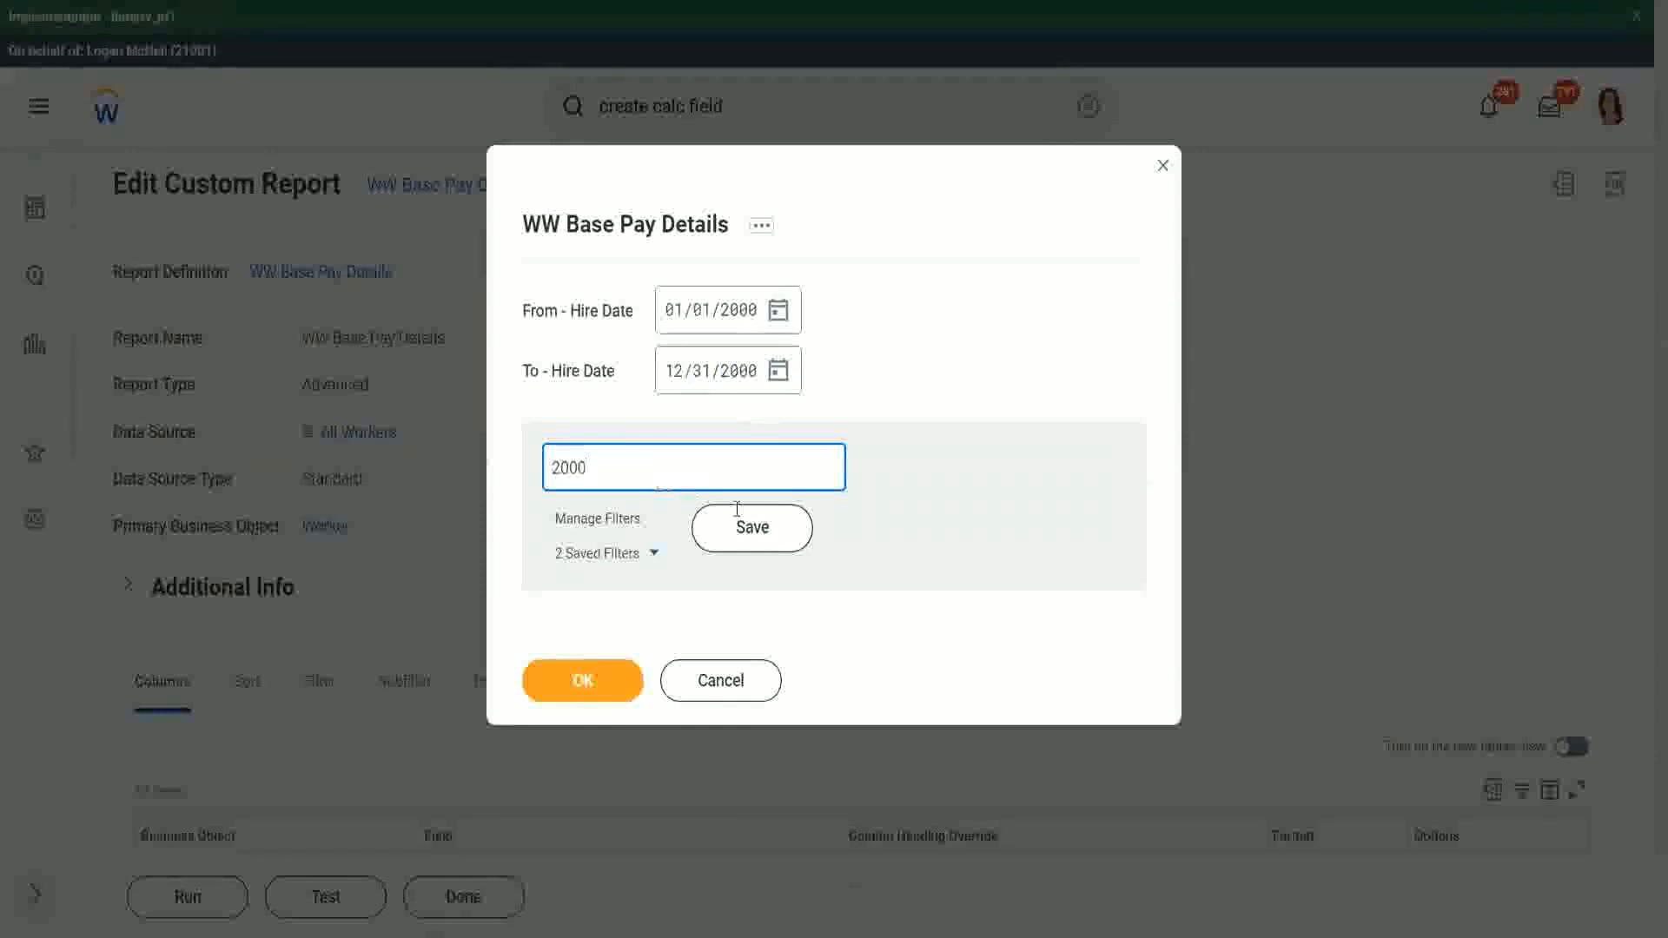
left_click(744, 524)
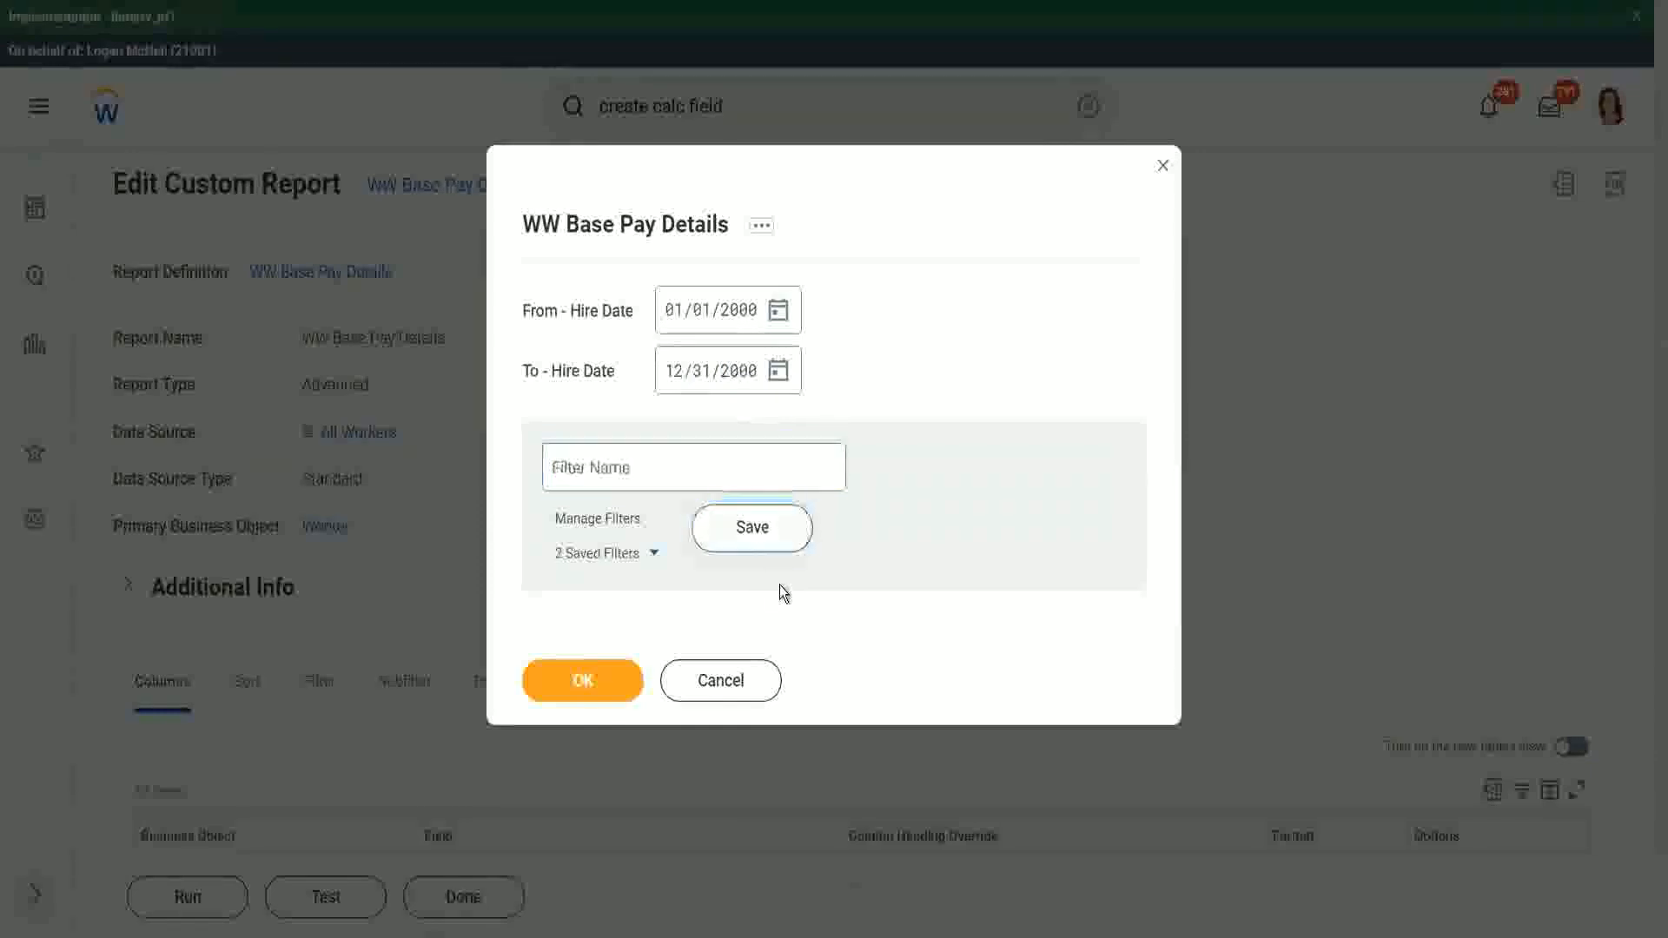
- Run the report and compare each worker's Age of the Eldest Dependent Child value with the listed dependents' ages
left_click(577, 687)
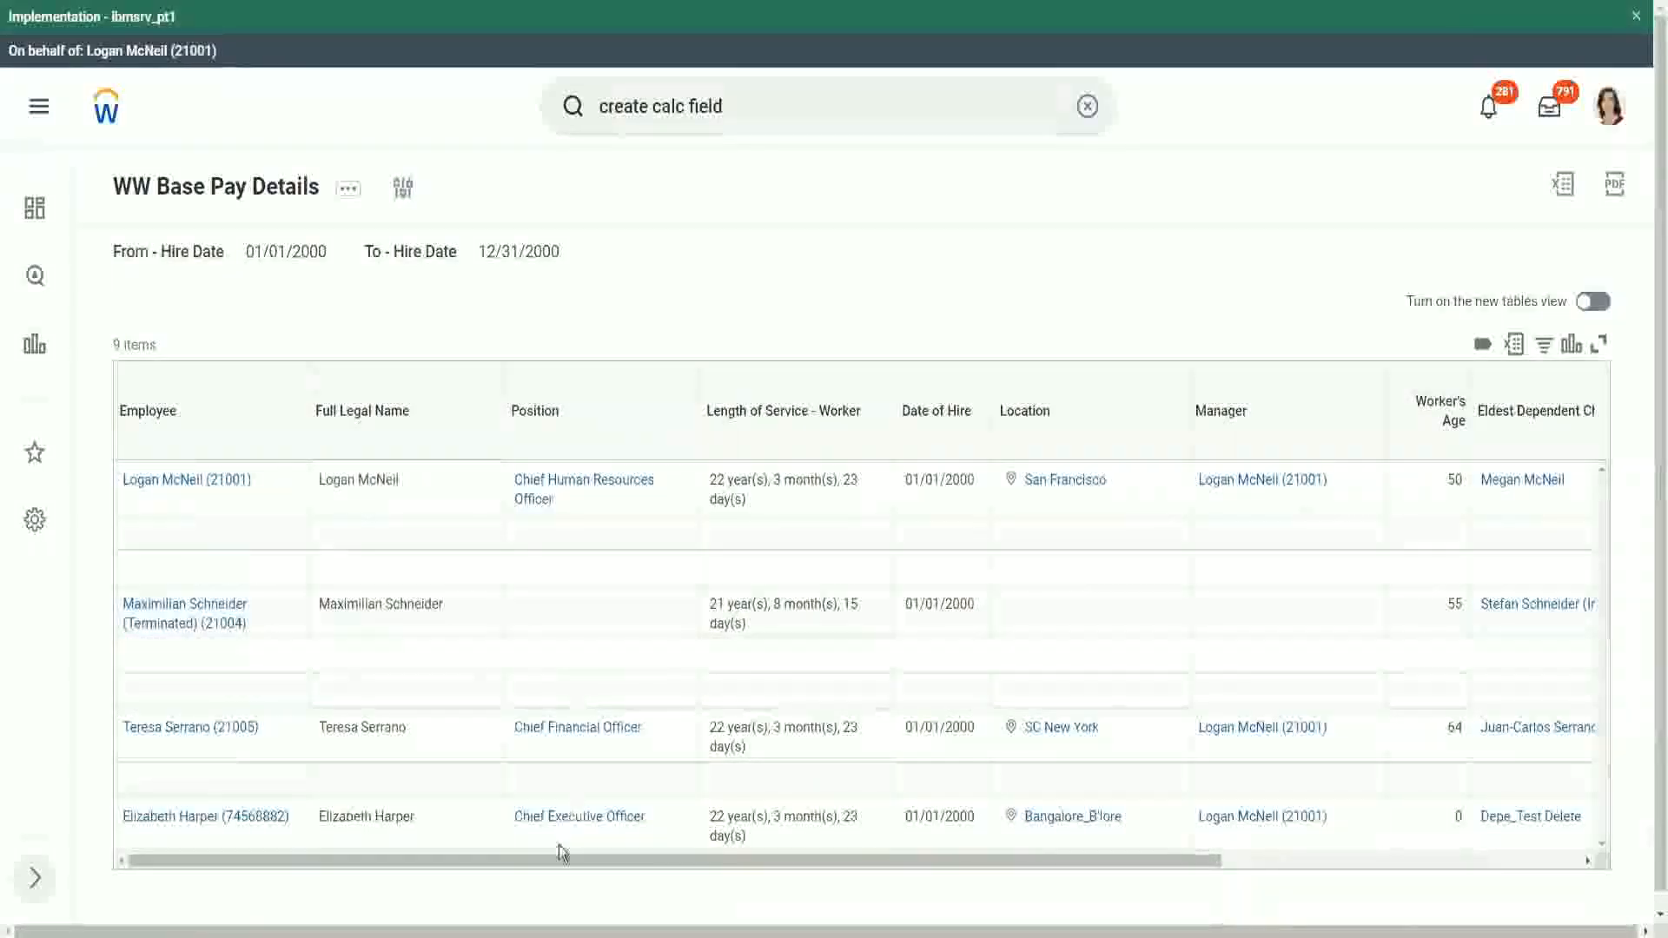
left_click_drag(552, 860, 953, 902)
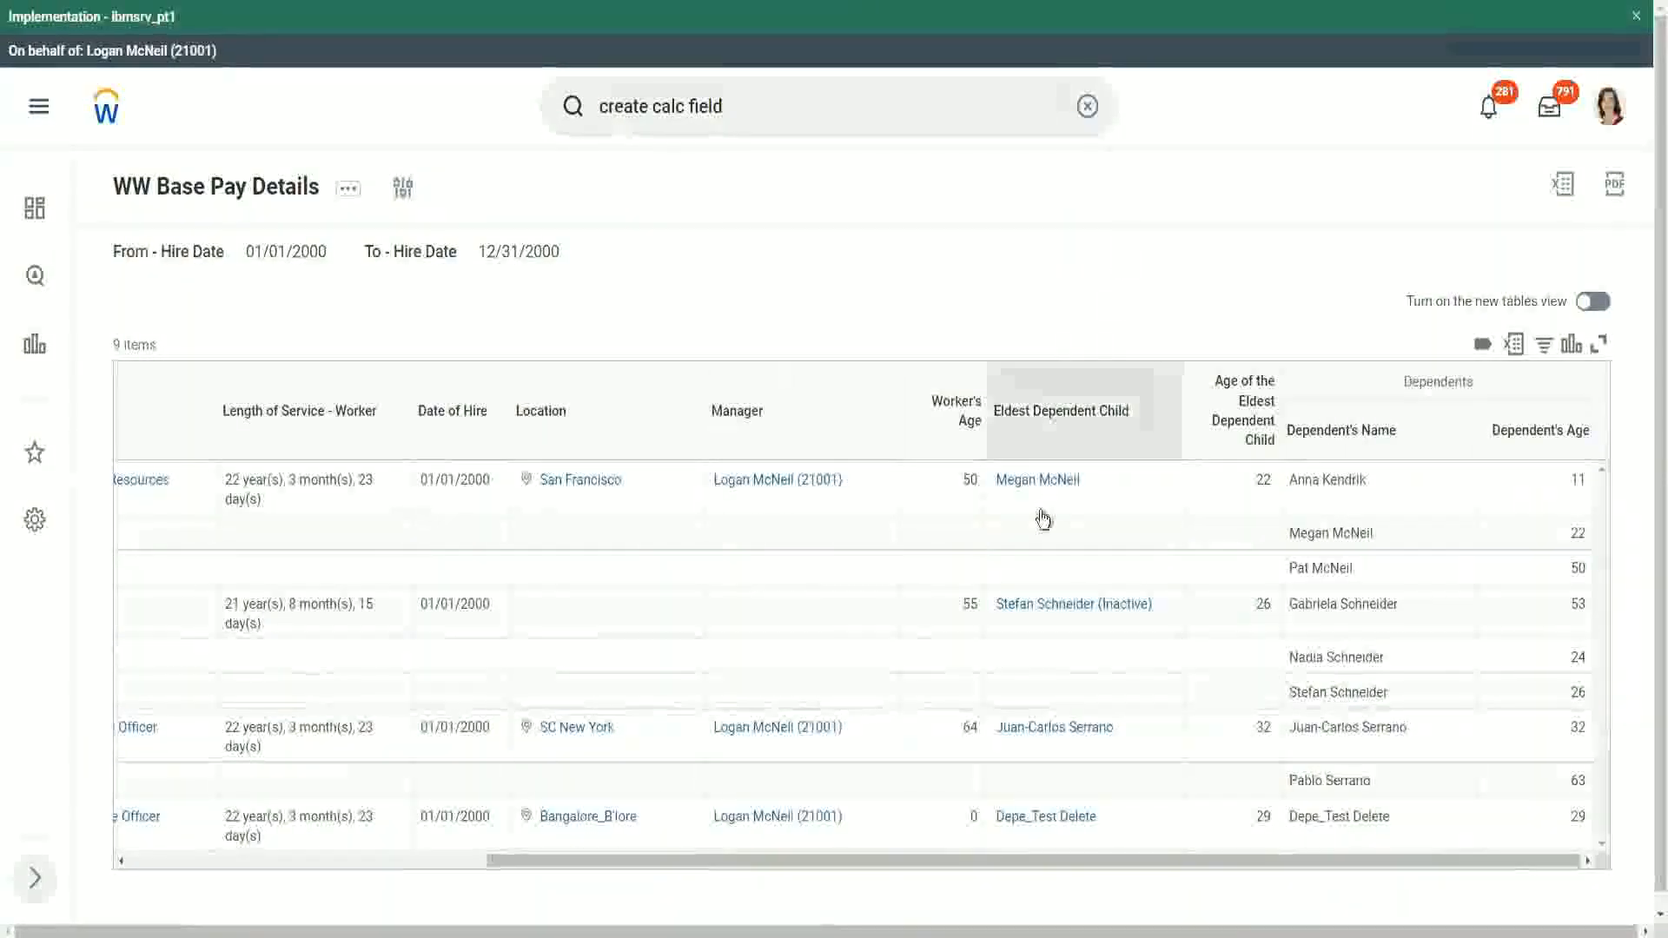
double_click(1263, 480)
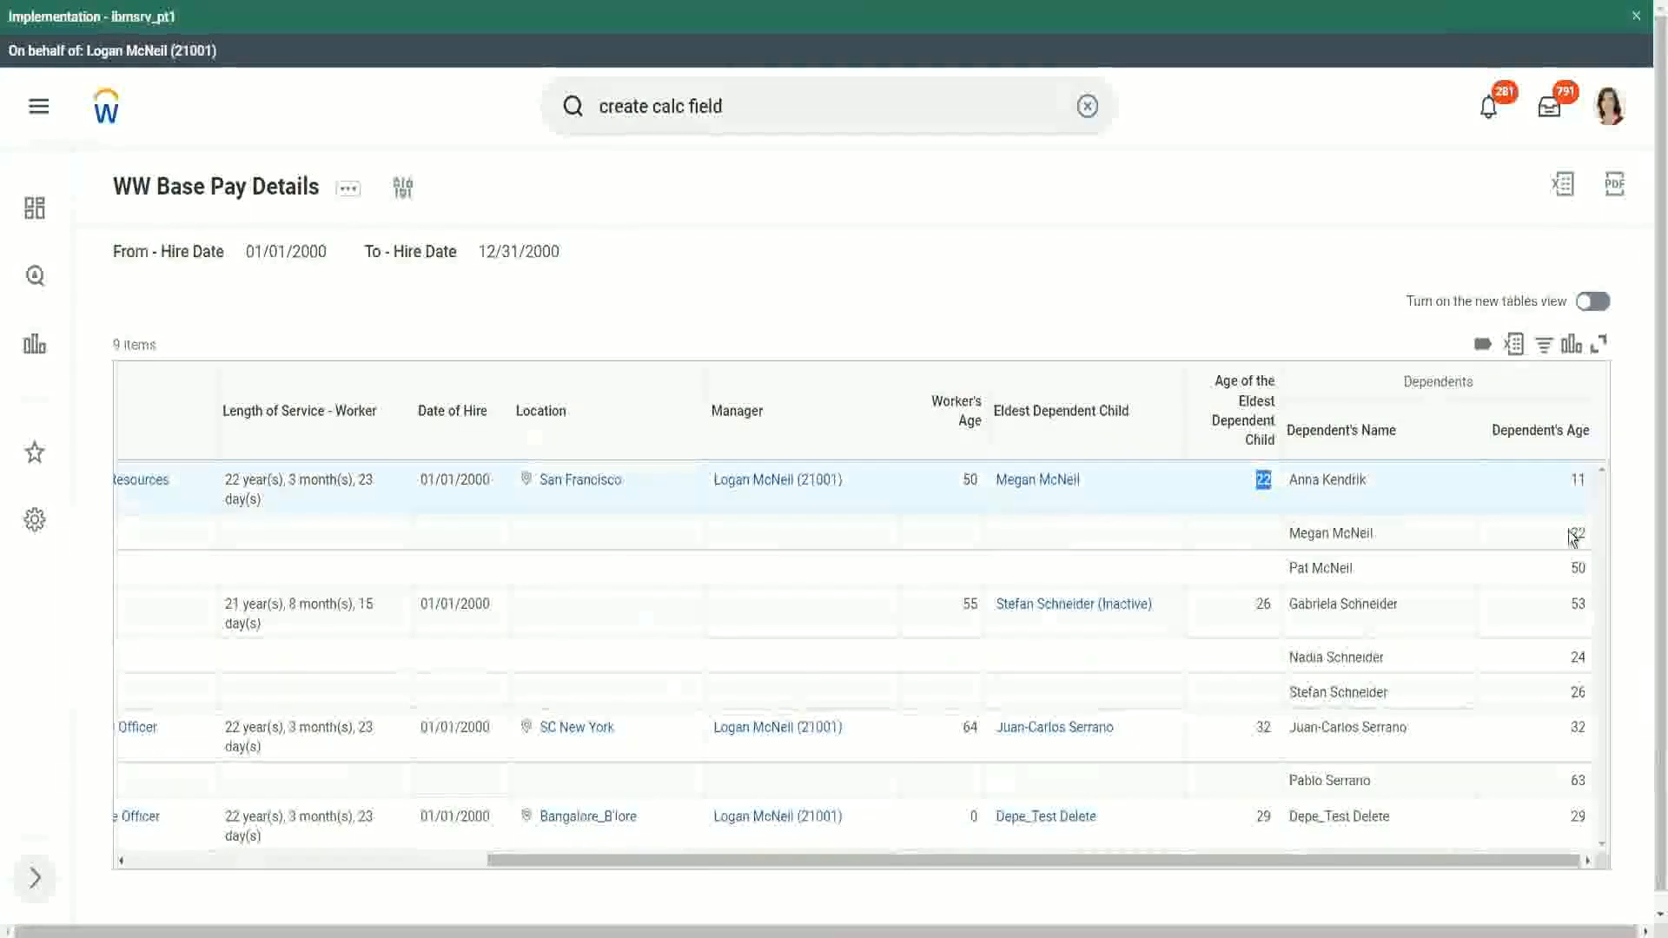
double_click(1576, 533)
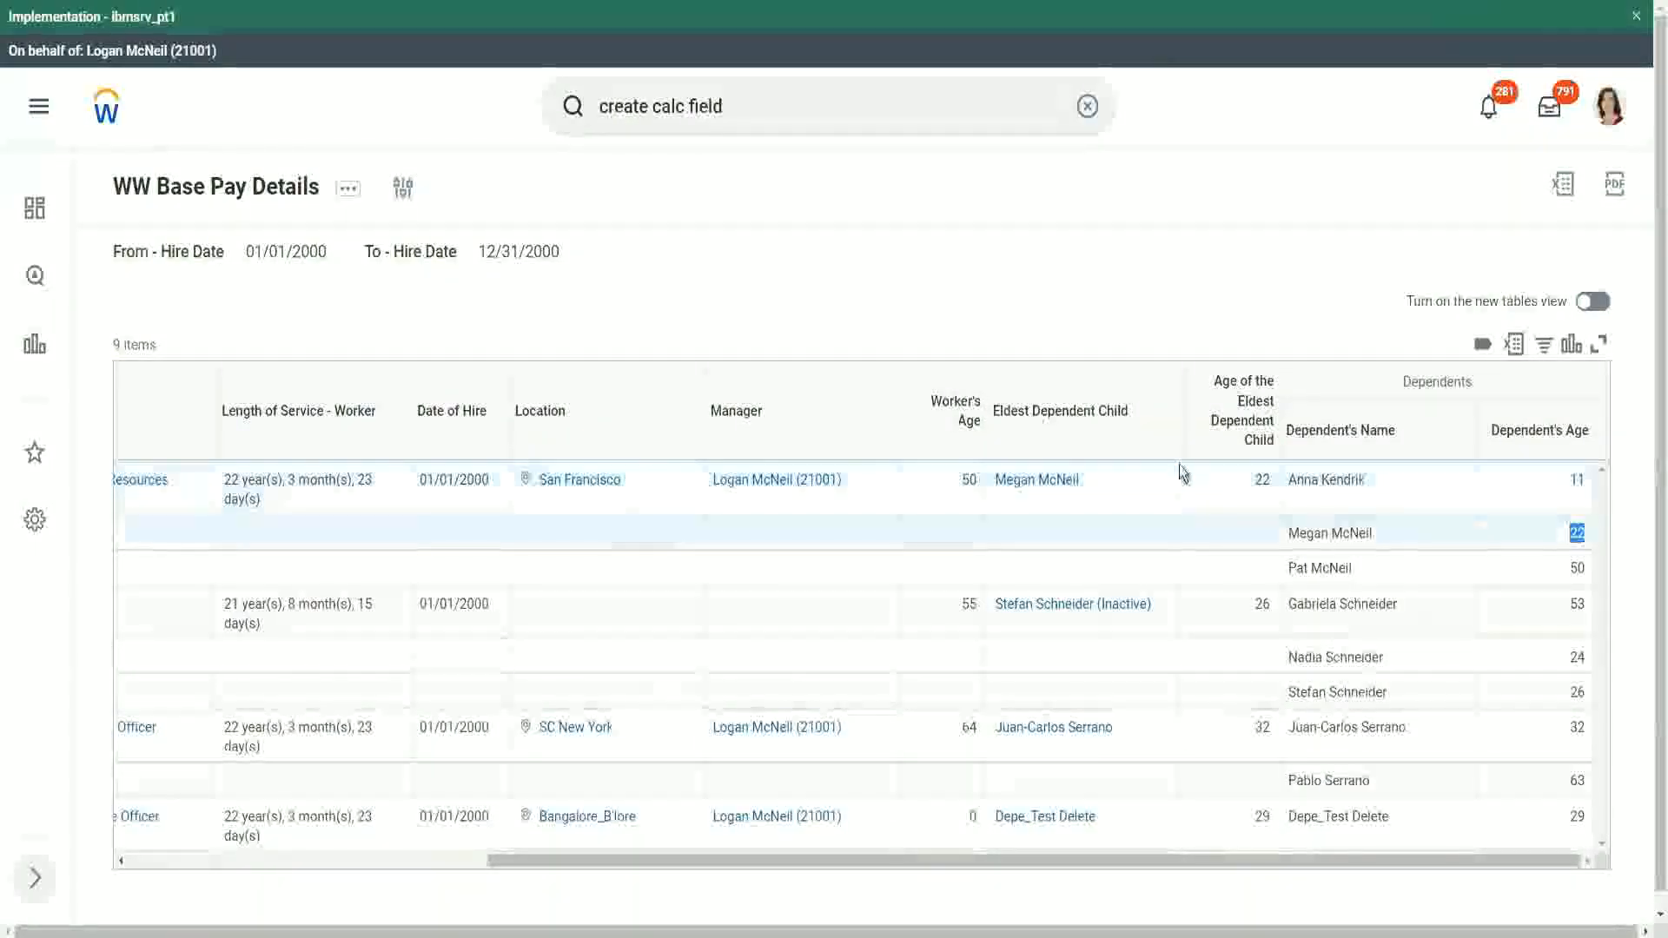
double_click(1261, 481)
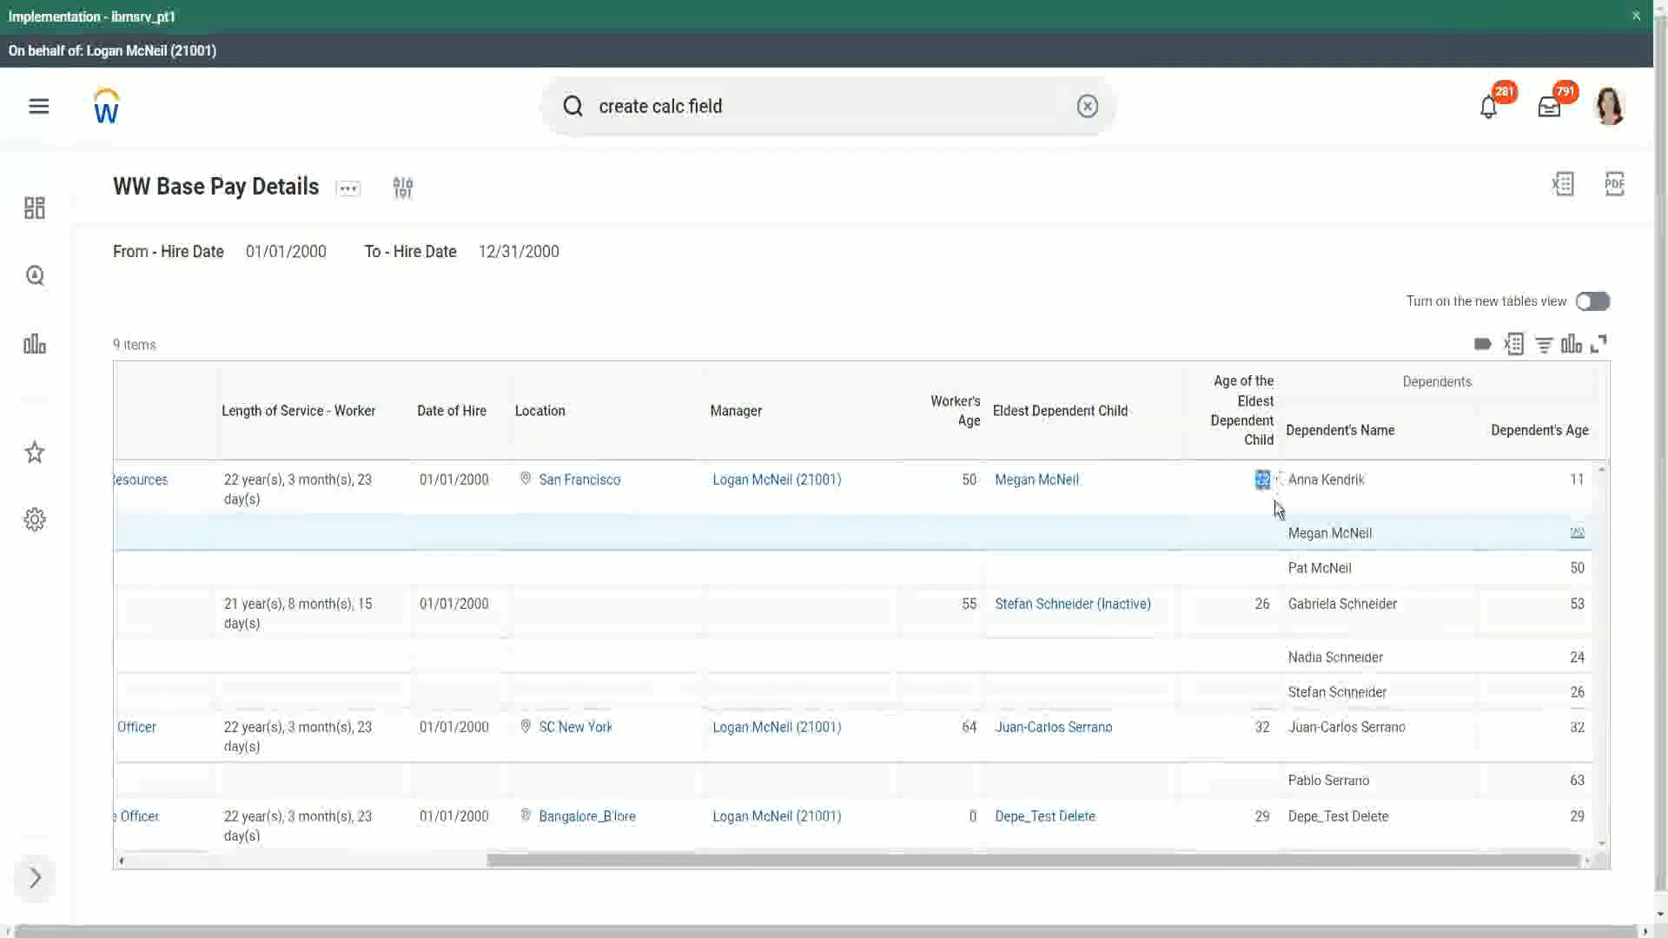
left_click(1259, 604)
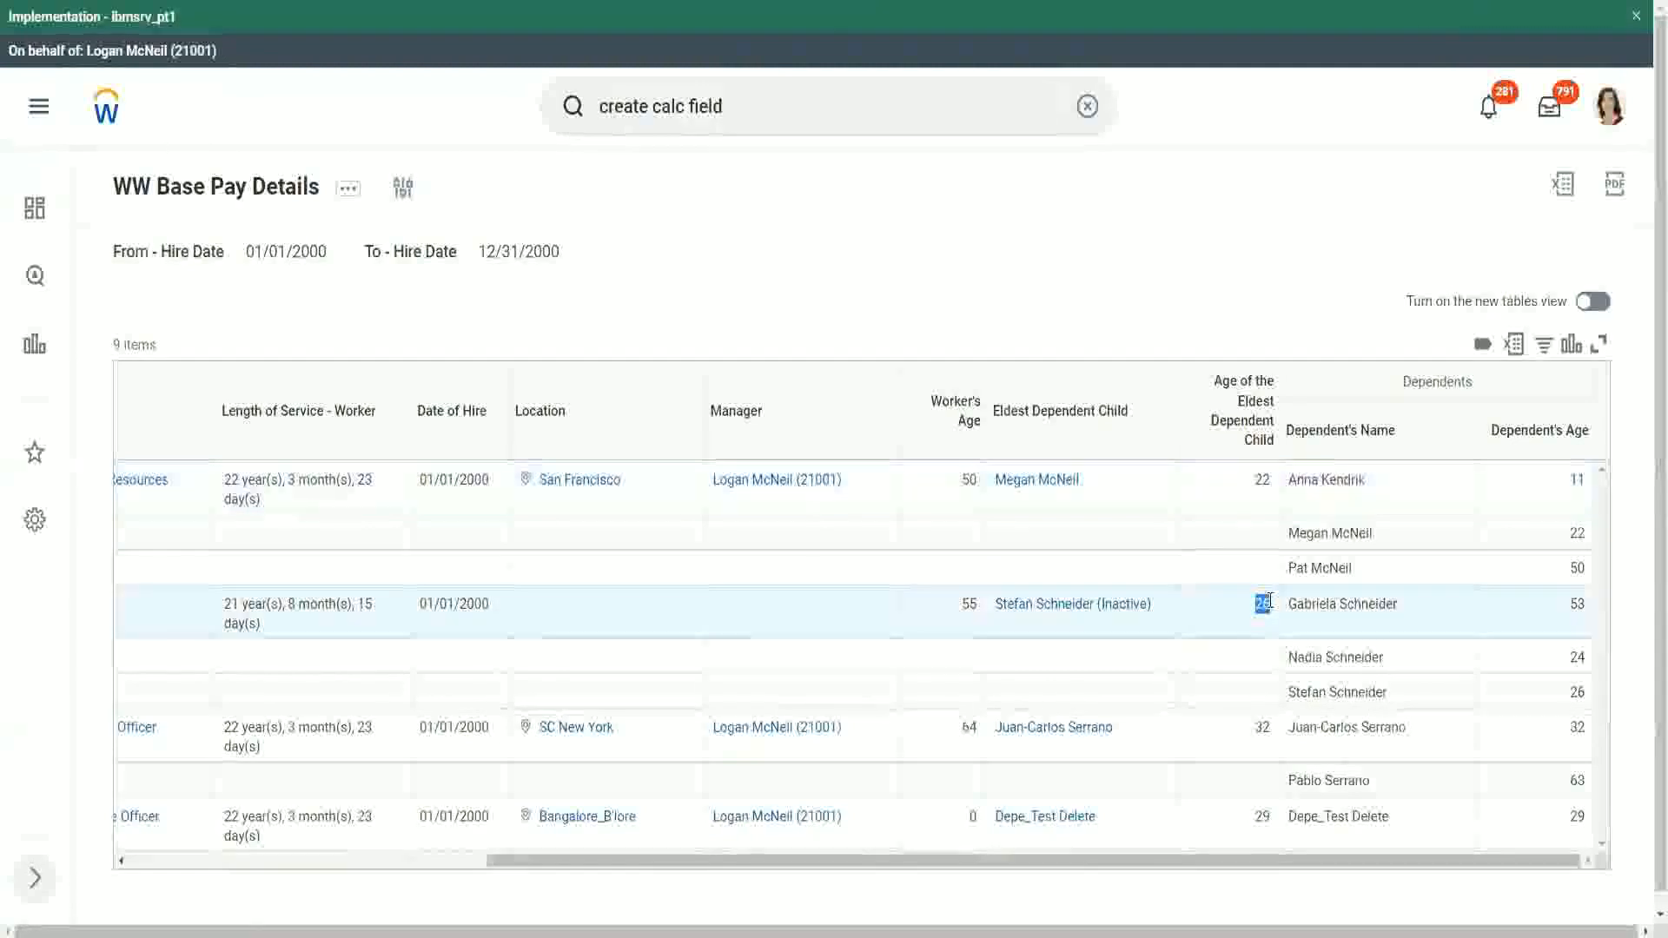
double_click(1260, 730)
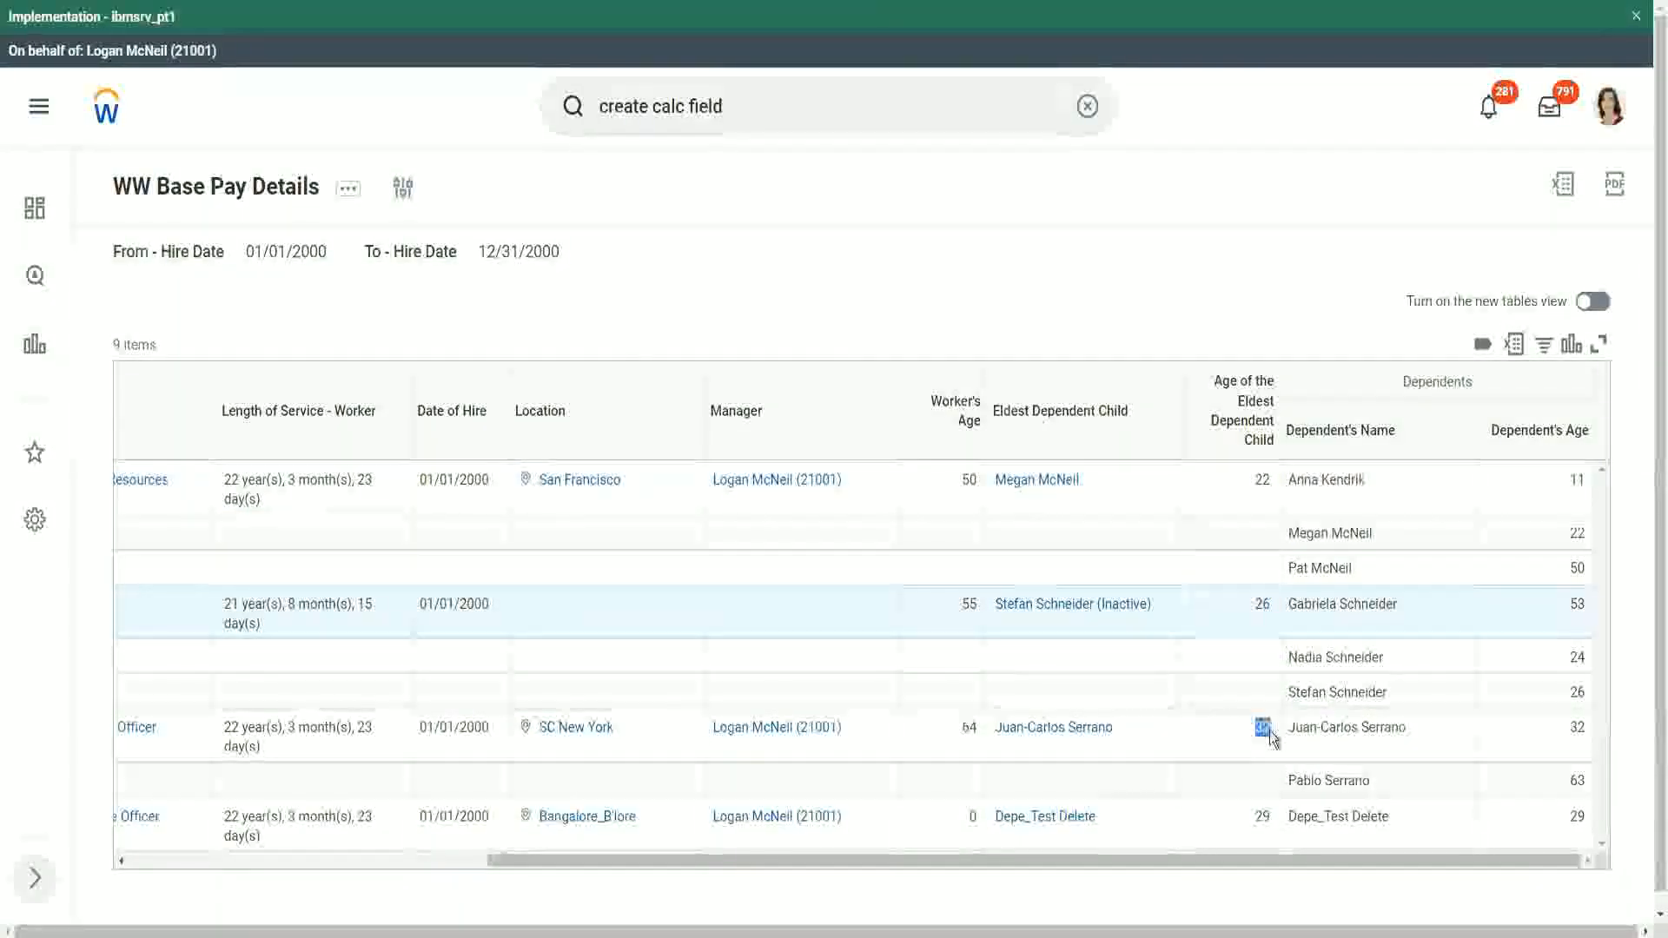
double_click(1577, 728)
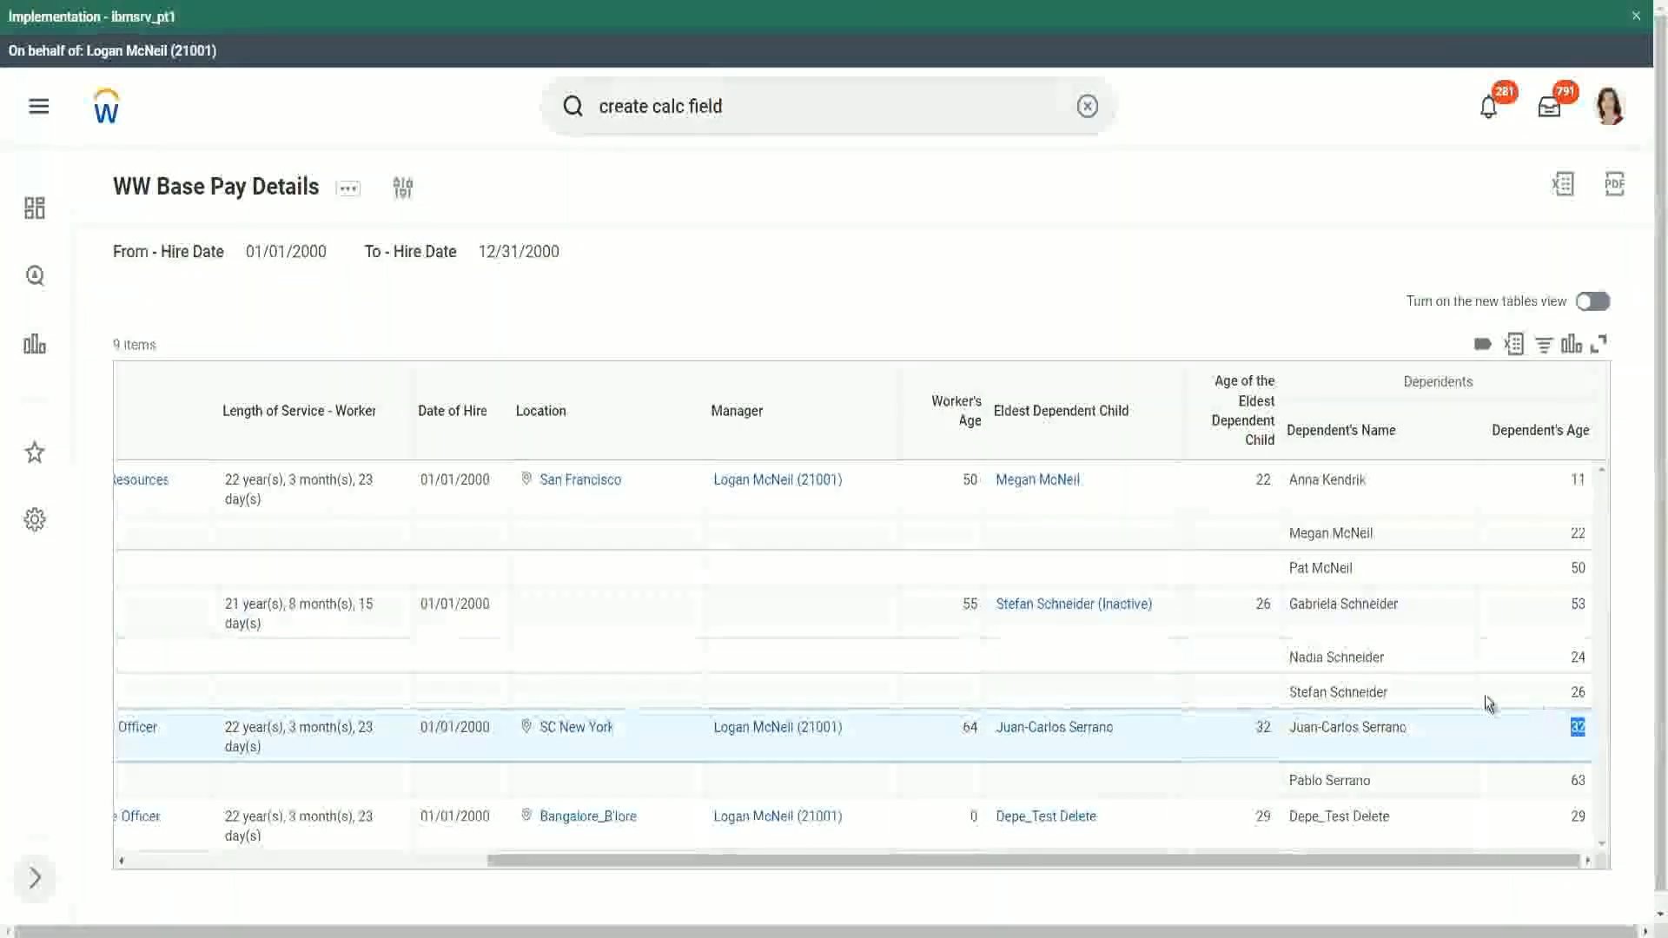
double_click(1264, 816)
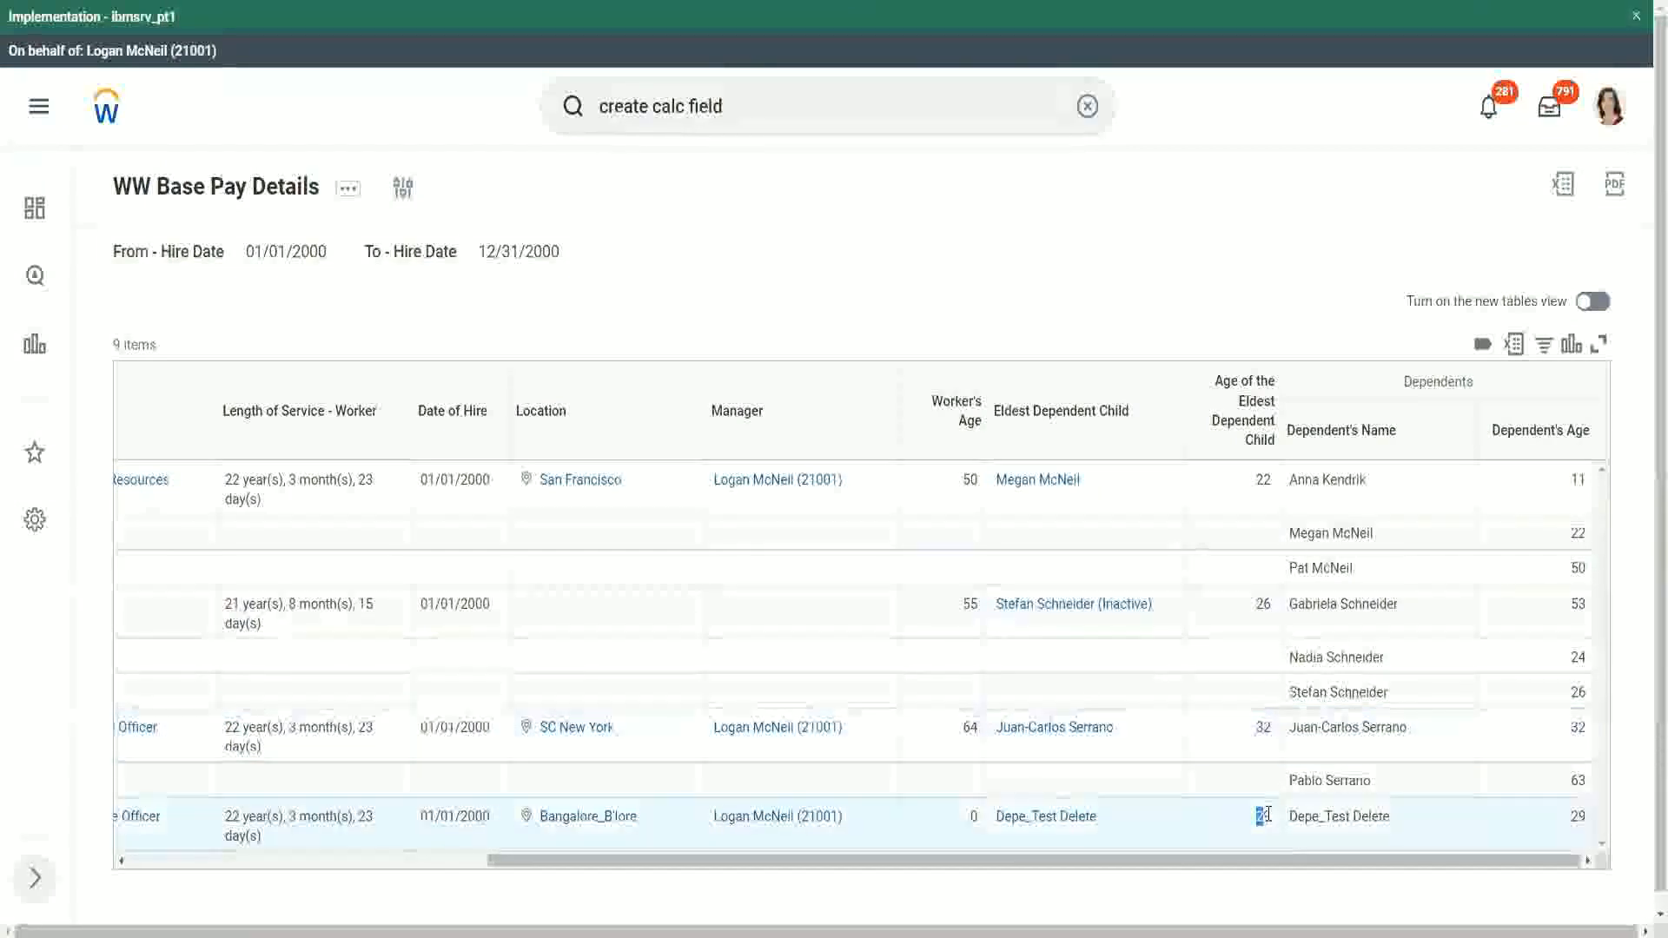
double_click(1577, 816)
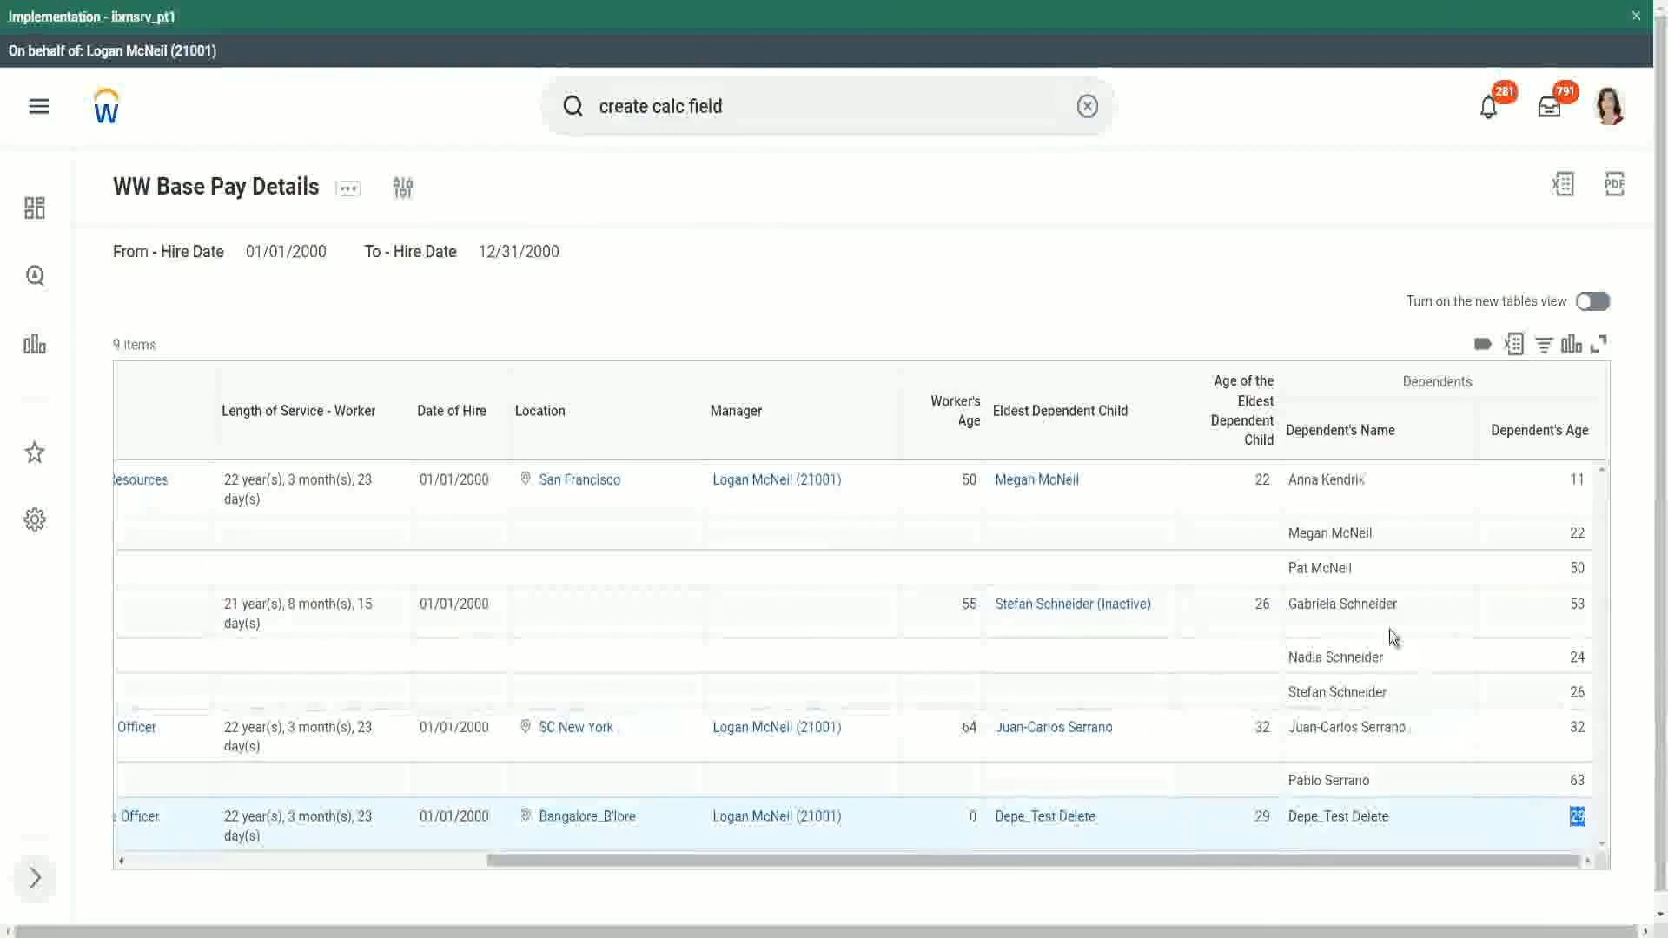
left_click(1255, 267)
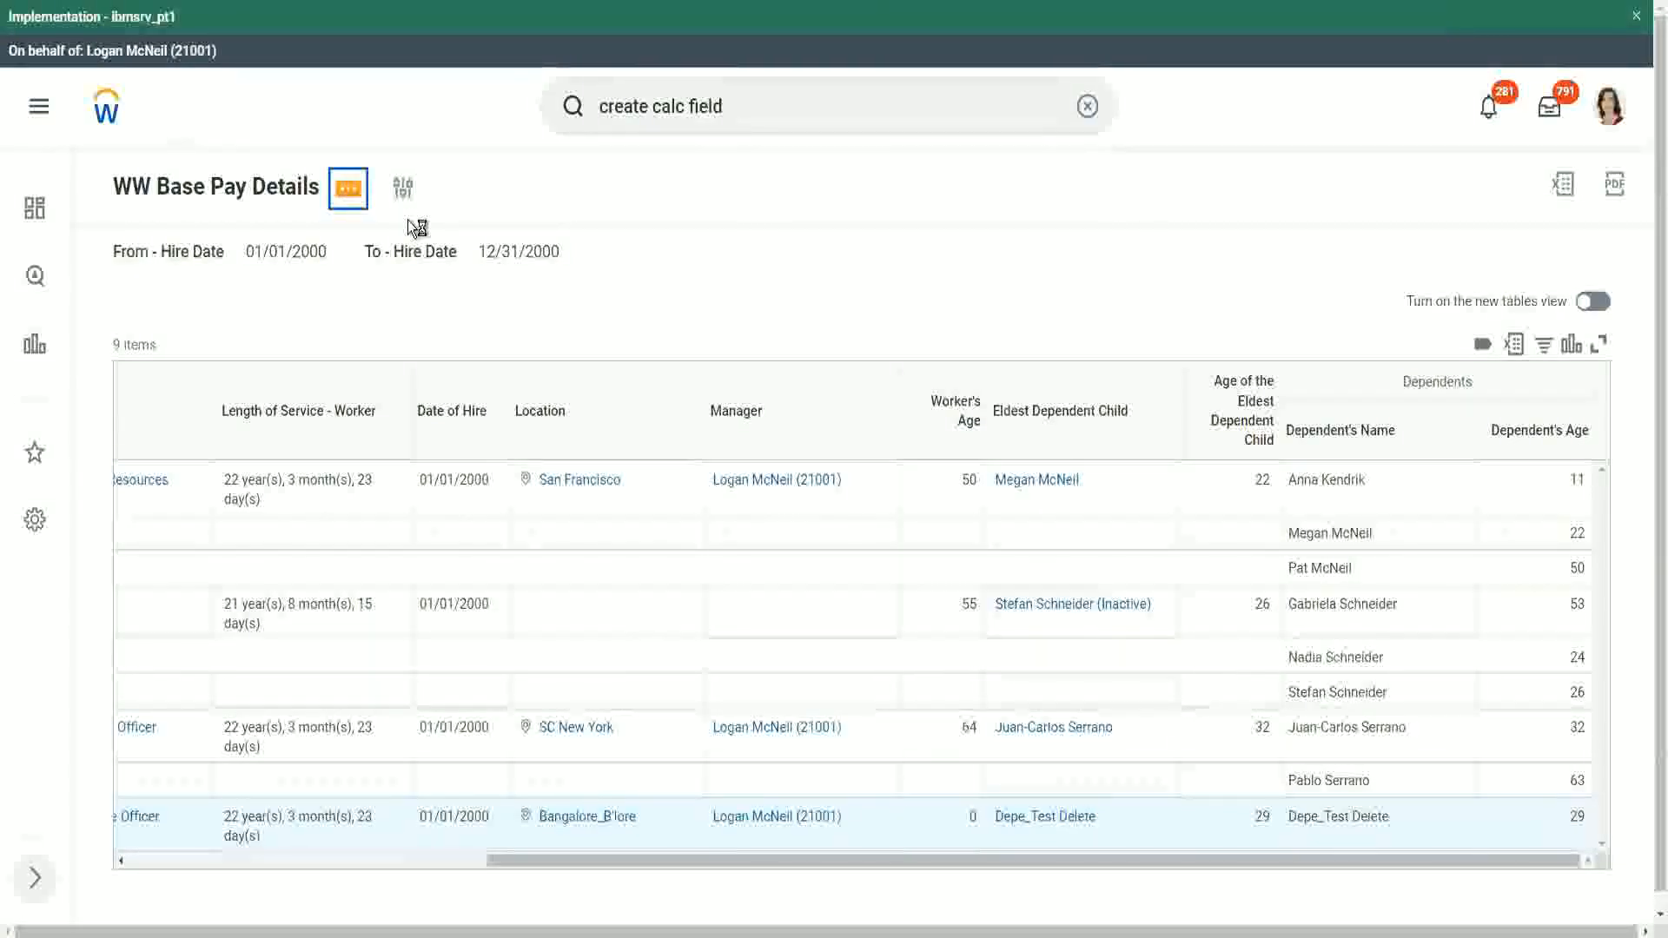
- Edit the report and add a filter condition on CF-WW-LRV-Age of the eldest Dependent Child with operator less than or equal to
mouse_move(504, 288)
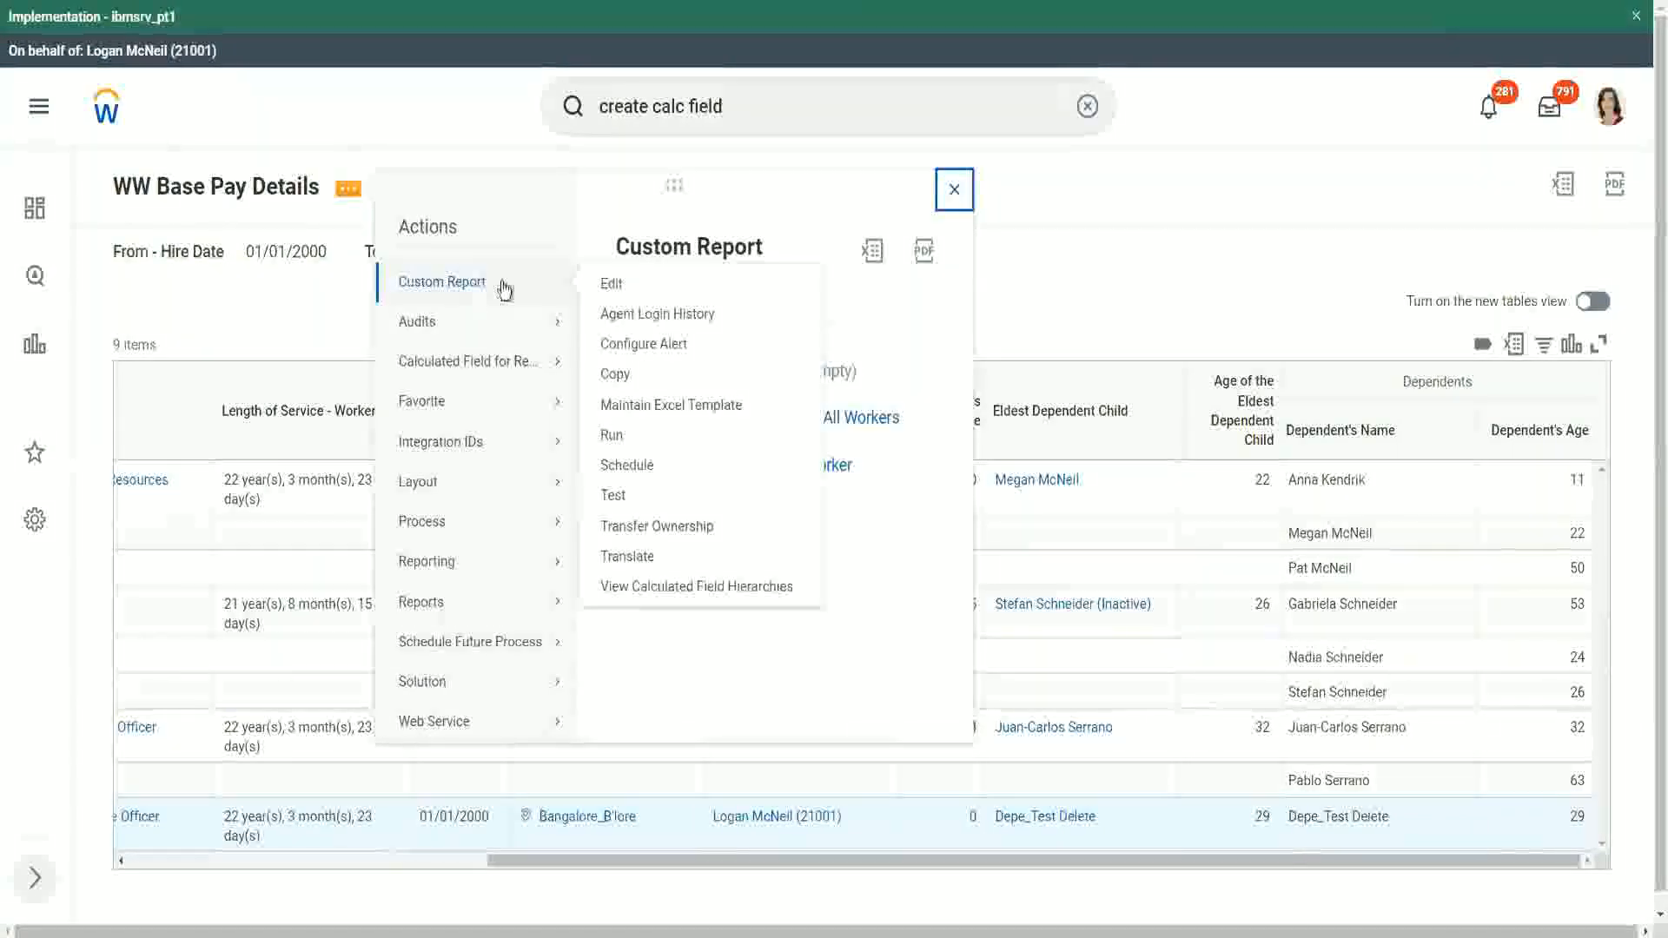
left_click(613, 285)
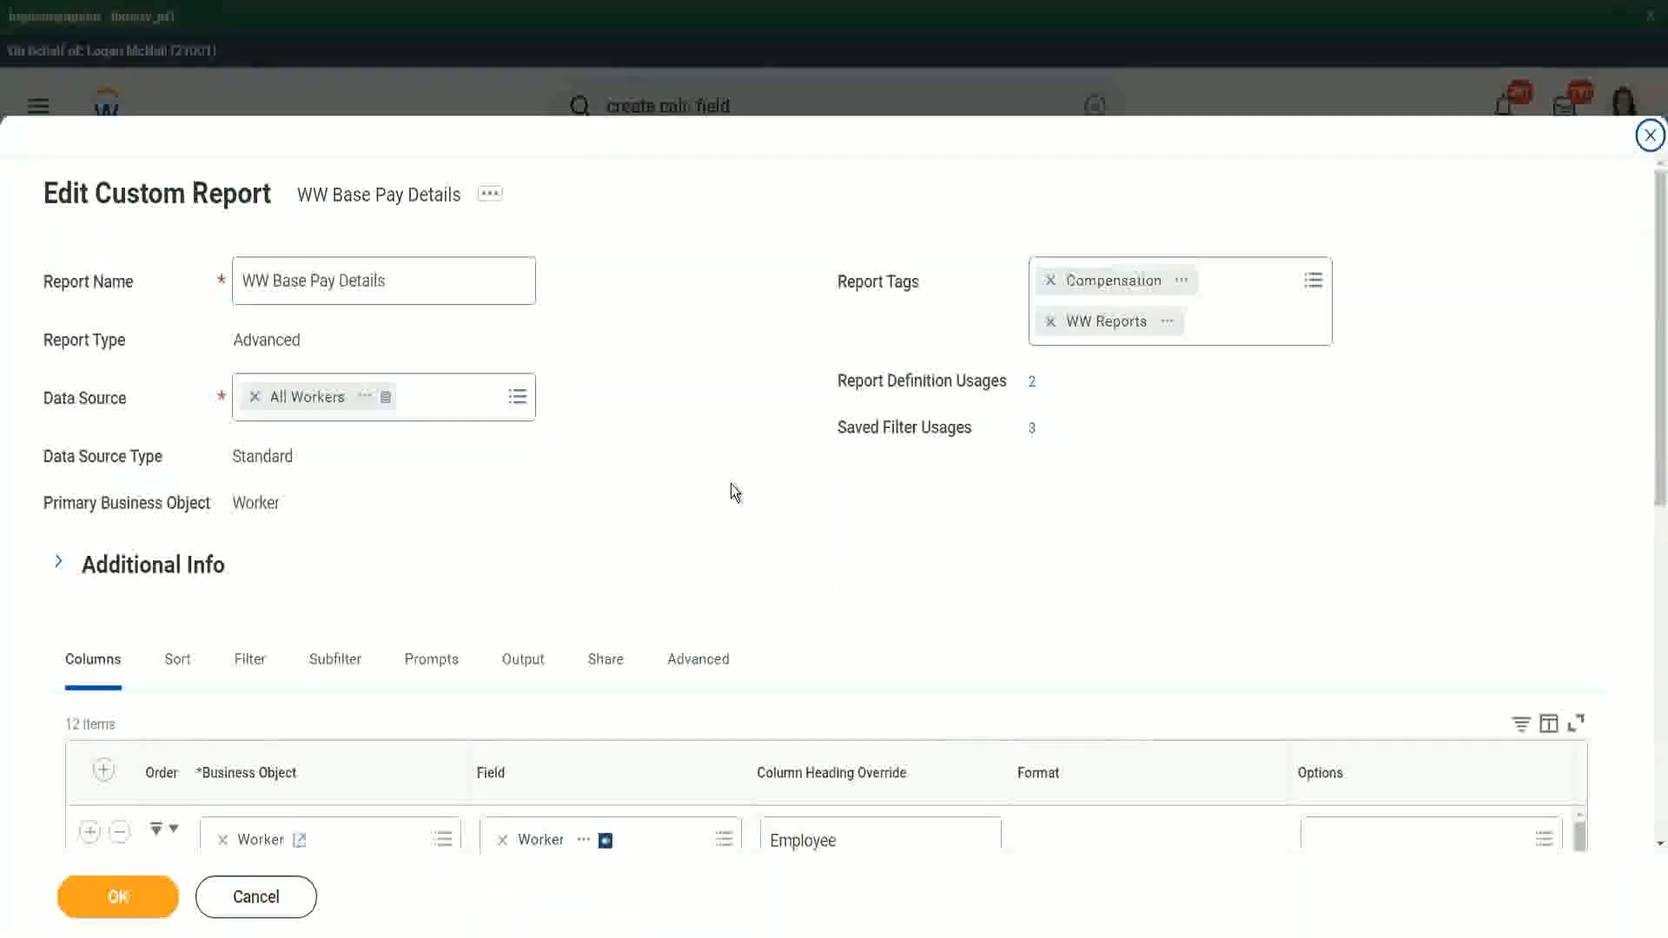
scroll(759, 445, "down", 3)
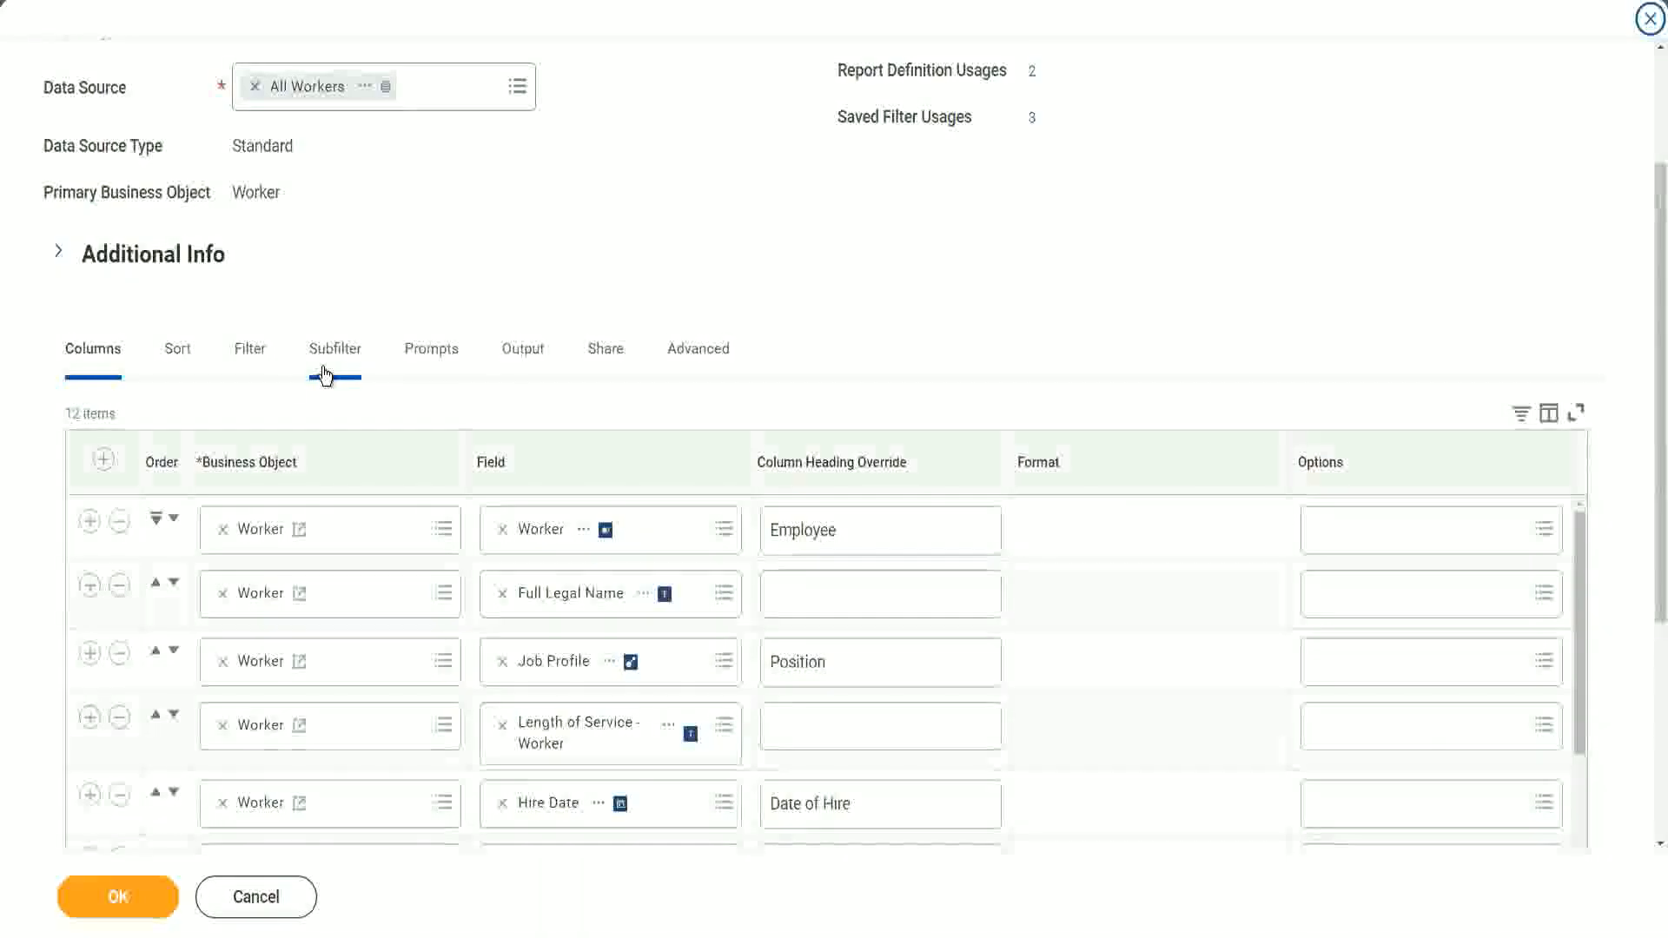
left_click(250, 352)
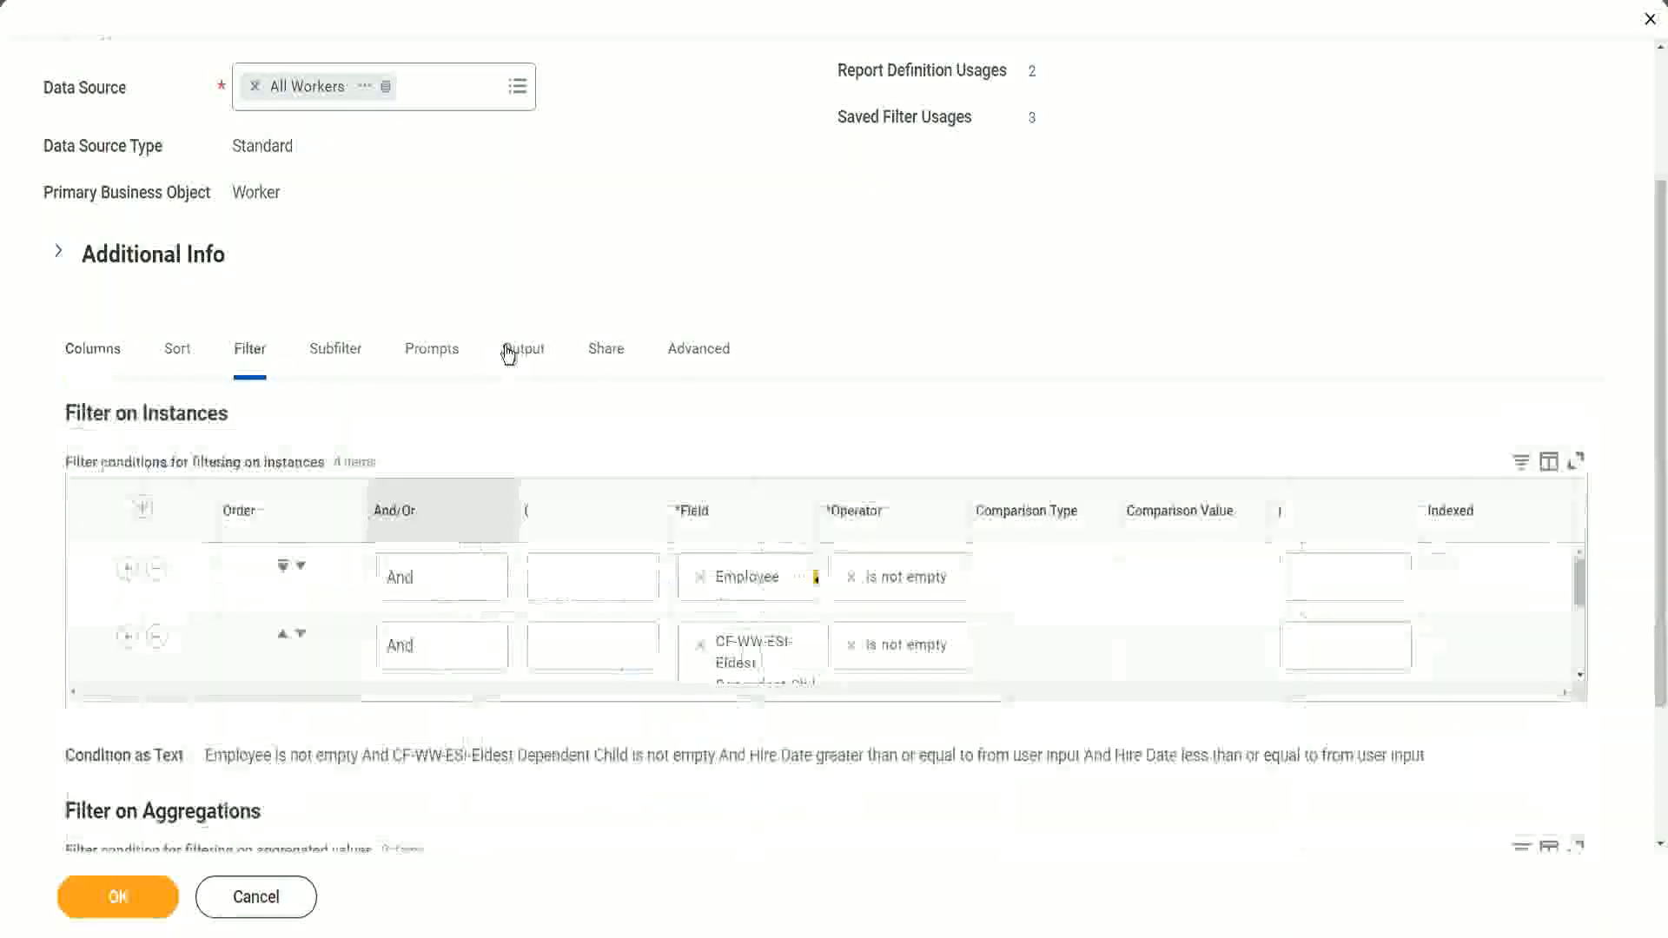
left_click(89, 638)
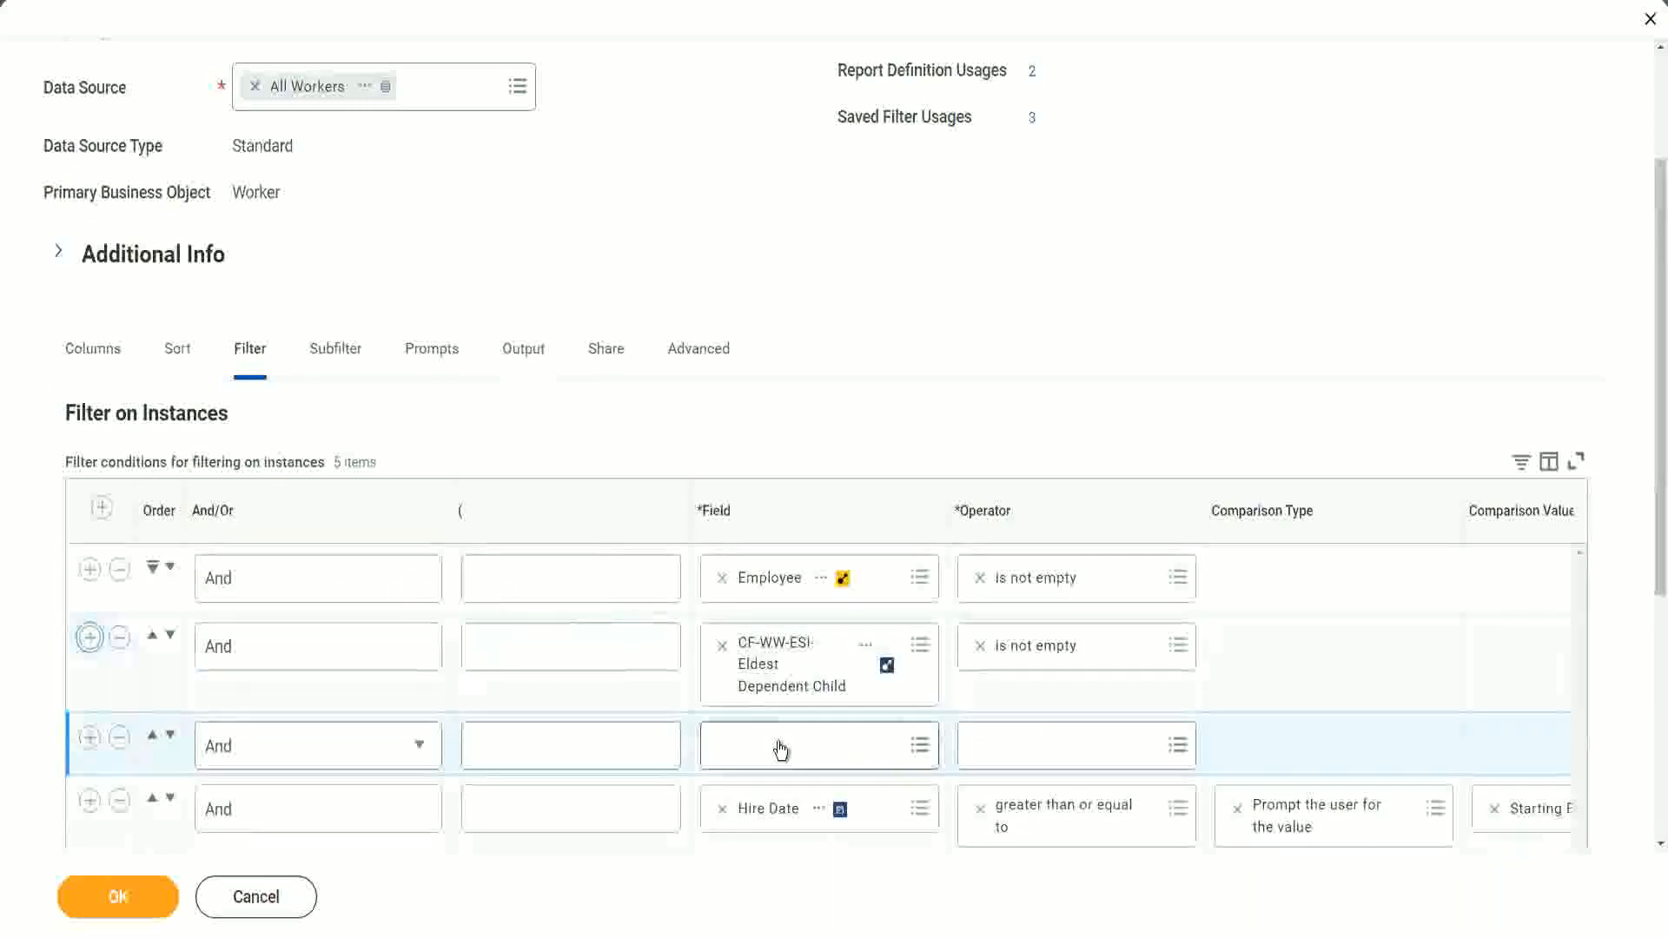
left_click(781, 742)
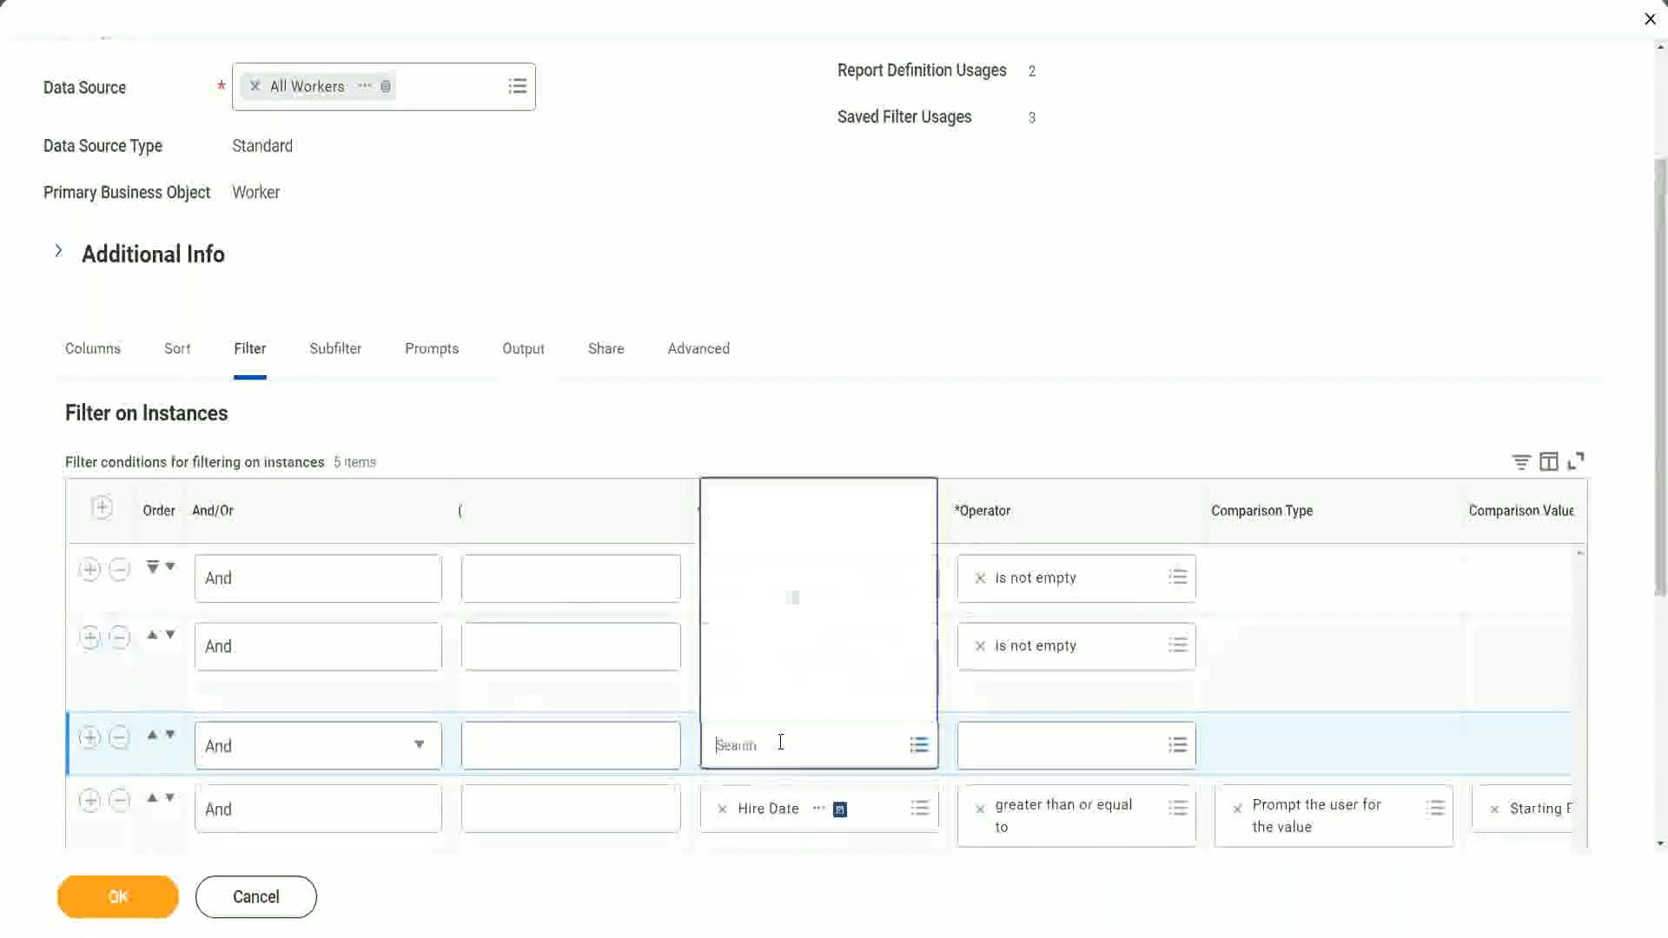
left_click(814, 498)
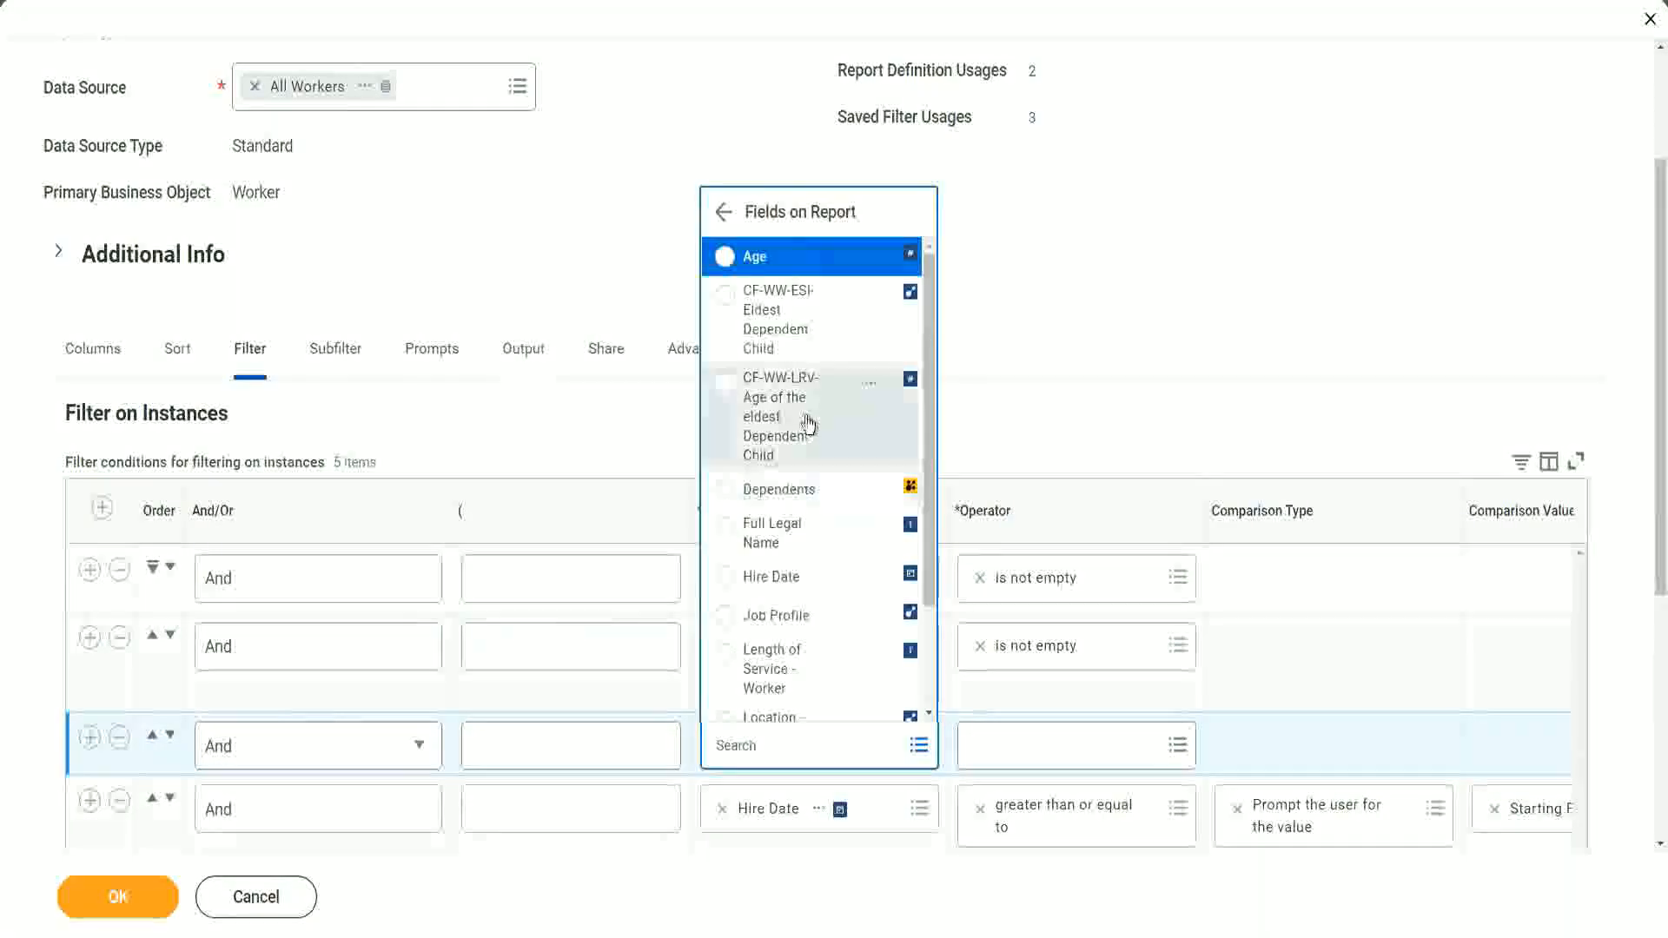
left_click(758, 417)
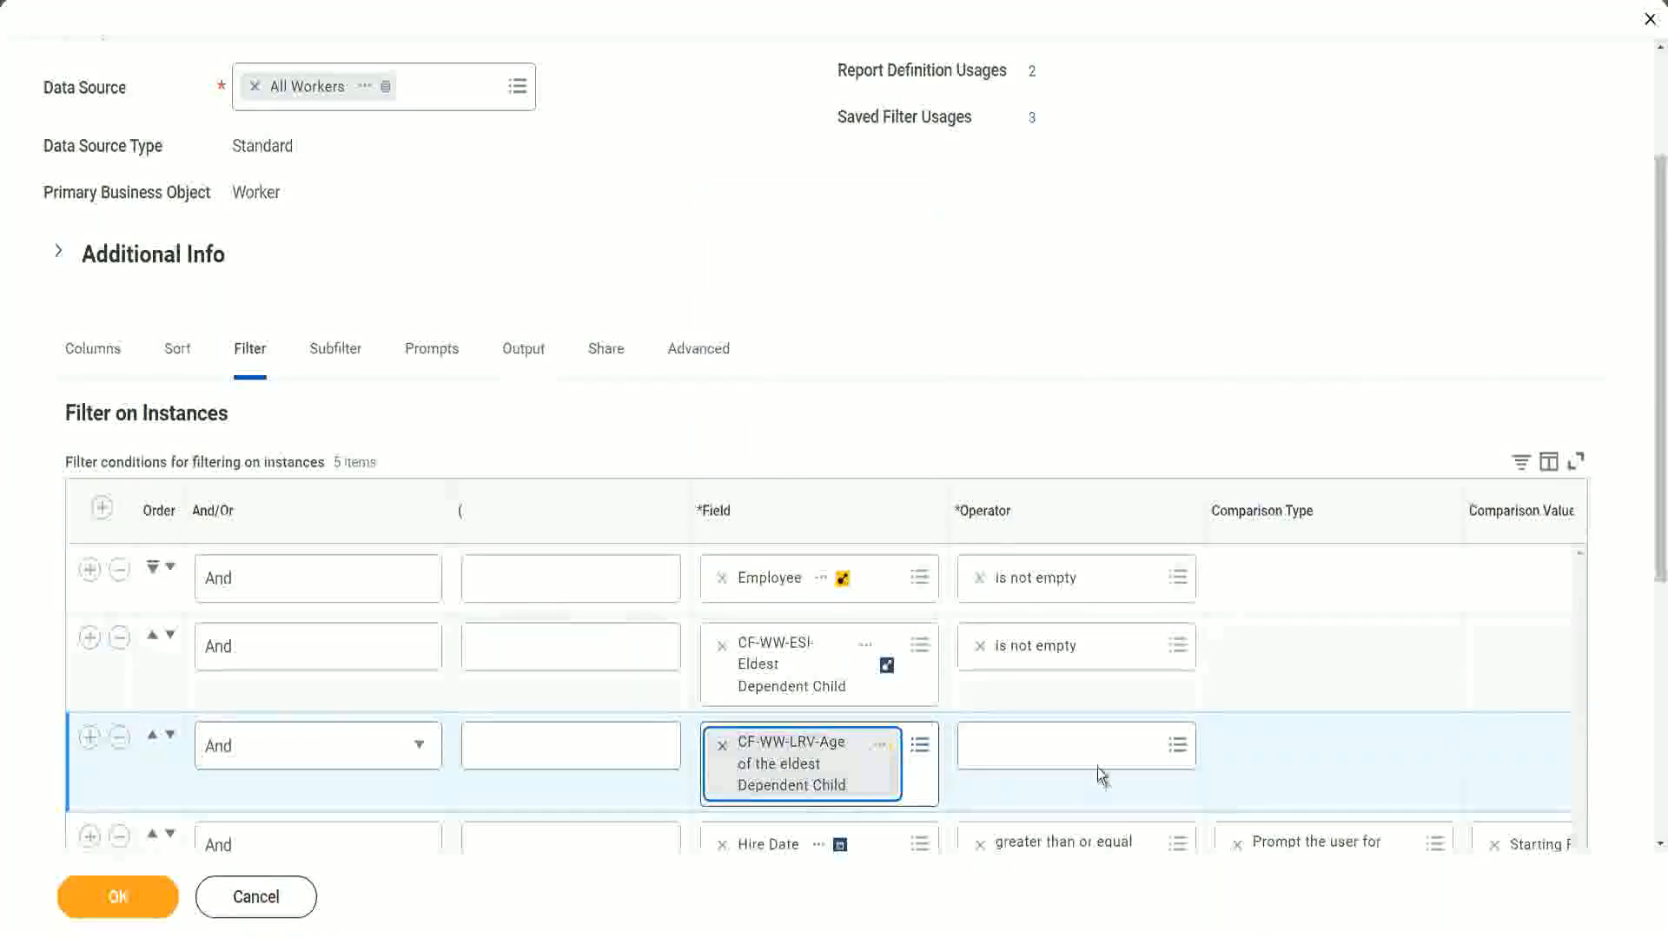
left_click(1082, 743)
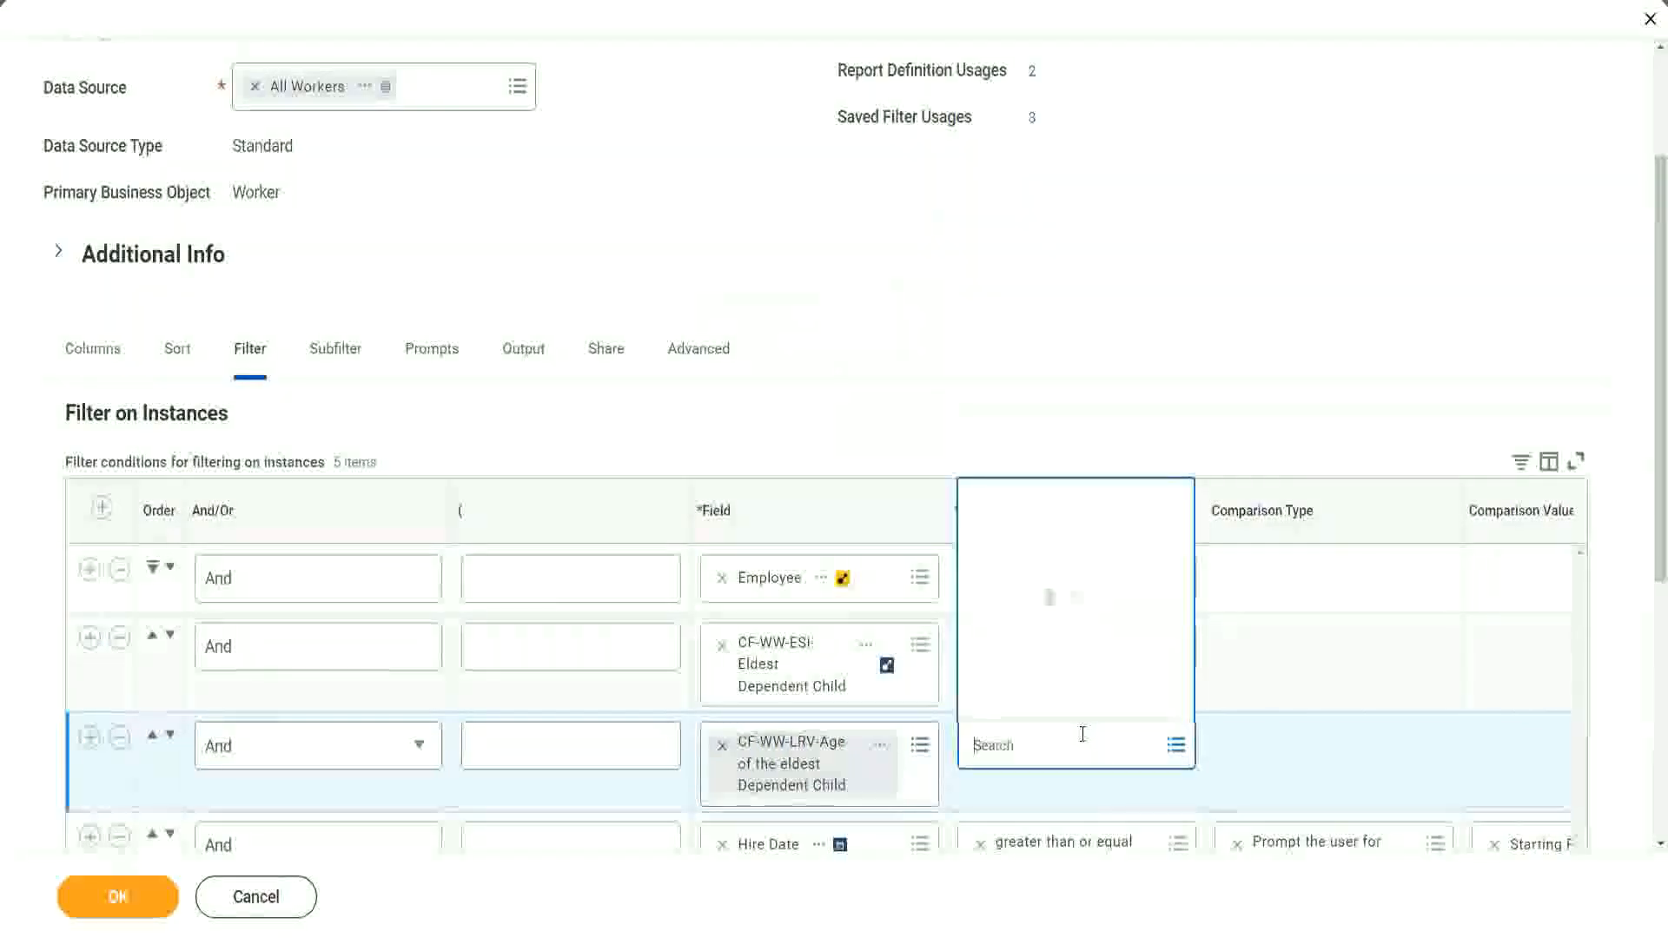
left_click(1067, 662)
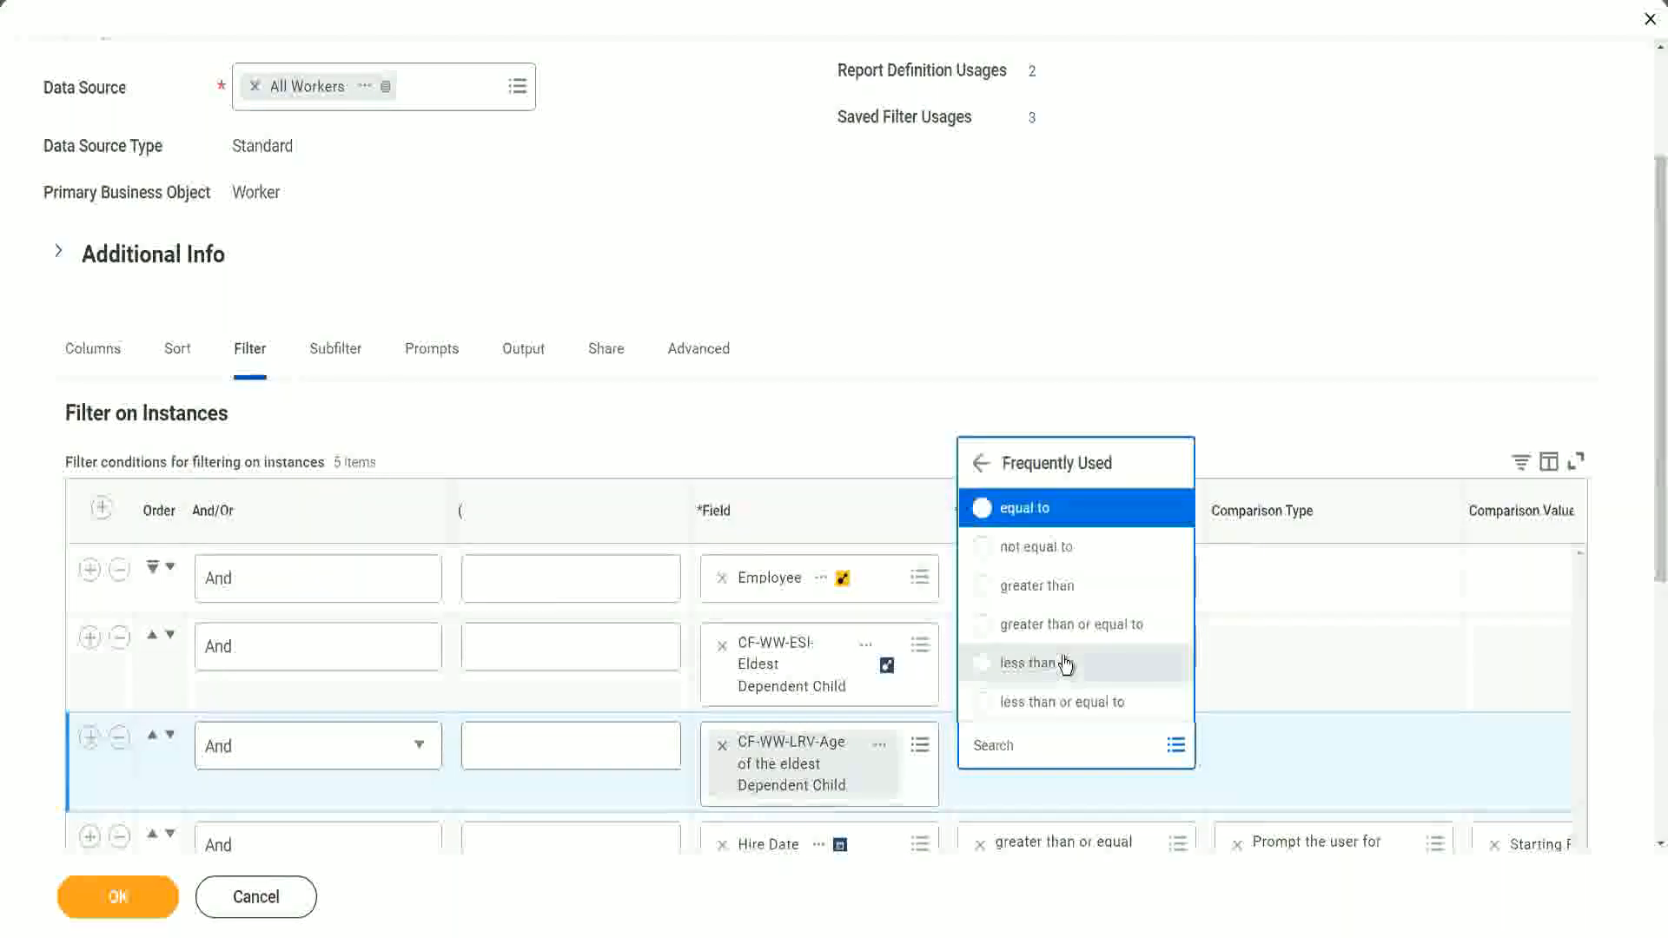
left_click(1074, 711)
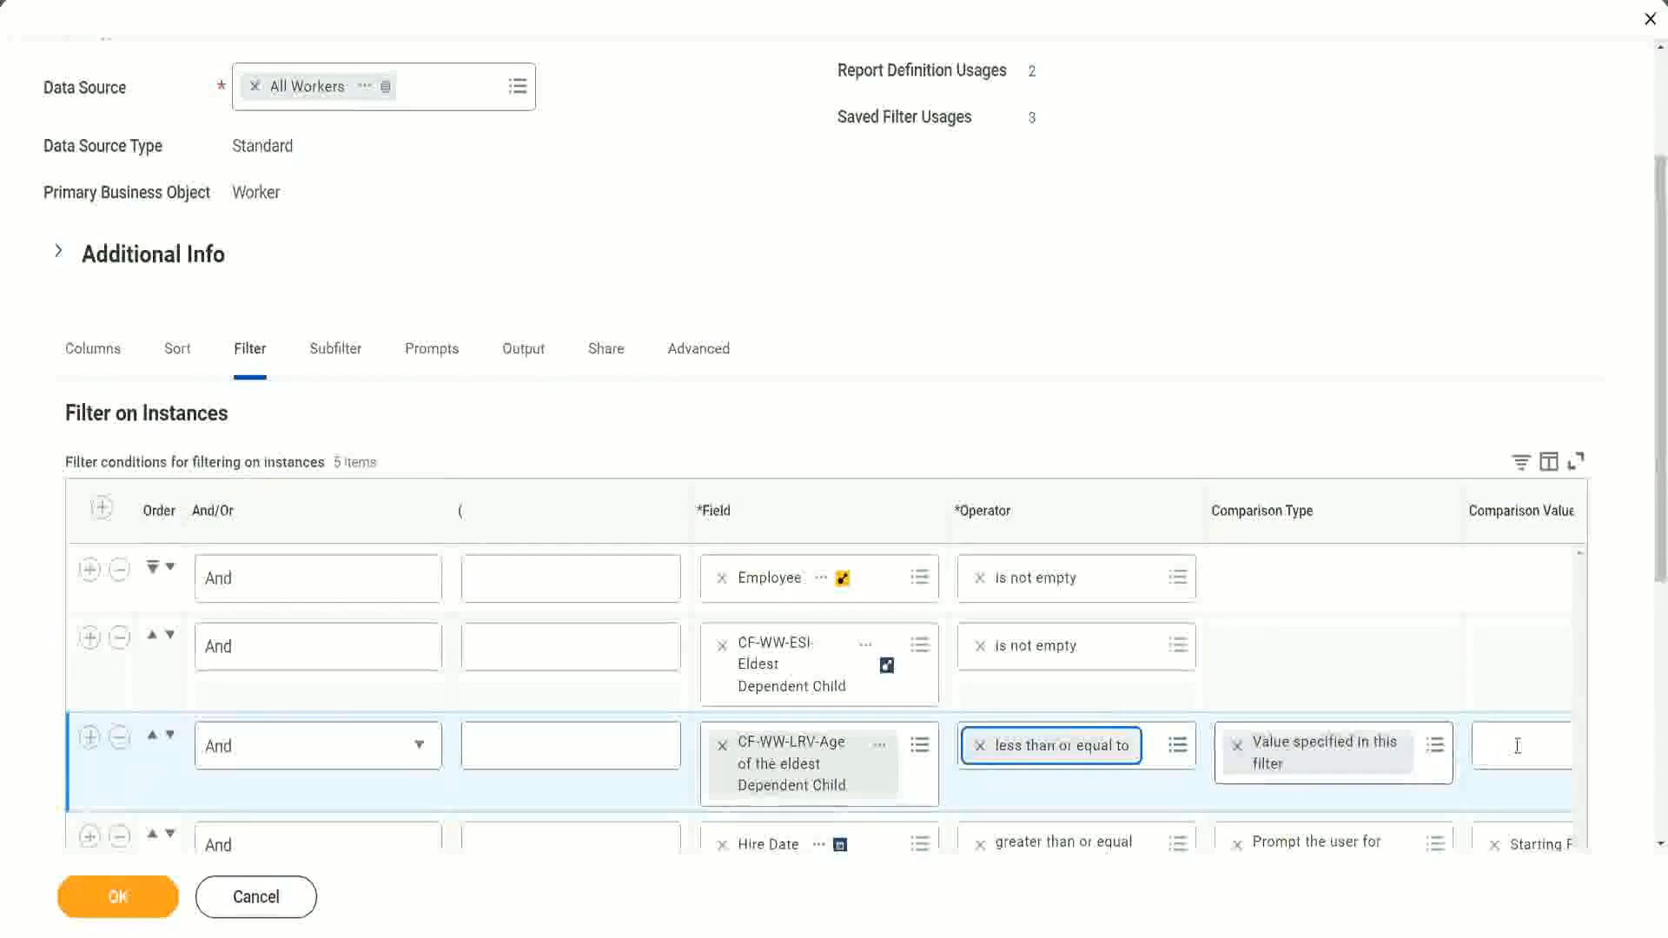
- Set the new filter's comparison value to 30 and save the report
scroll(894, 797, "down", 2)
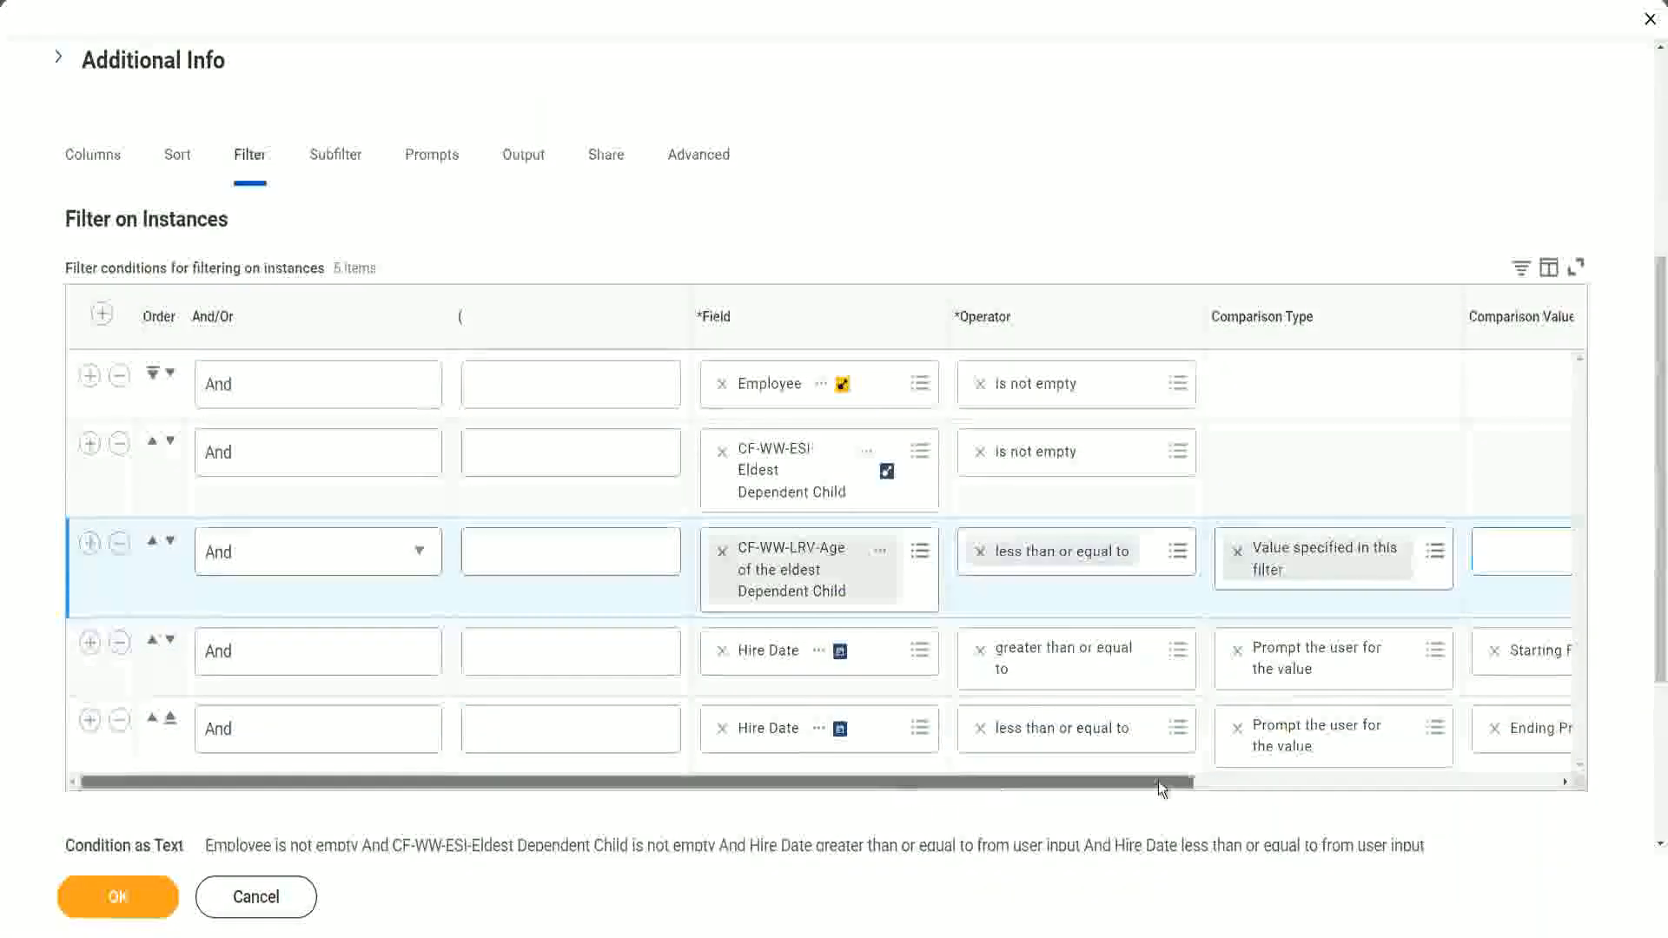
left_click_drag(1159, 780, 1520, 747)
left_click(1224, 549)
type("30")
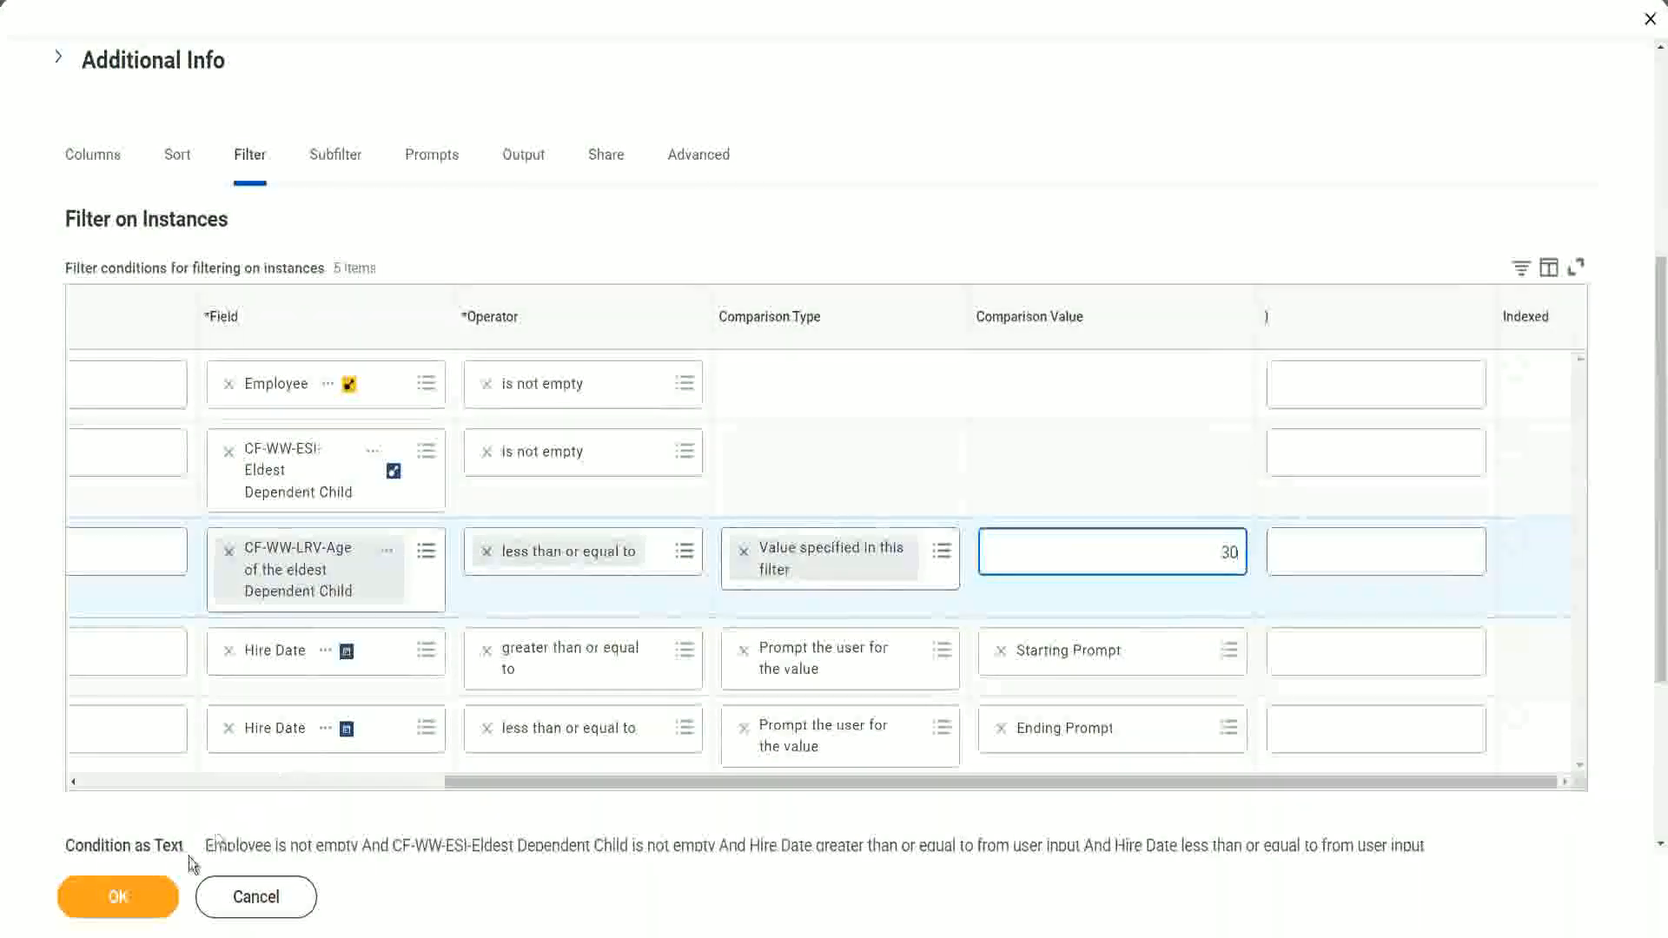
left_click(118, 913)
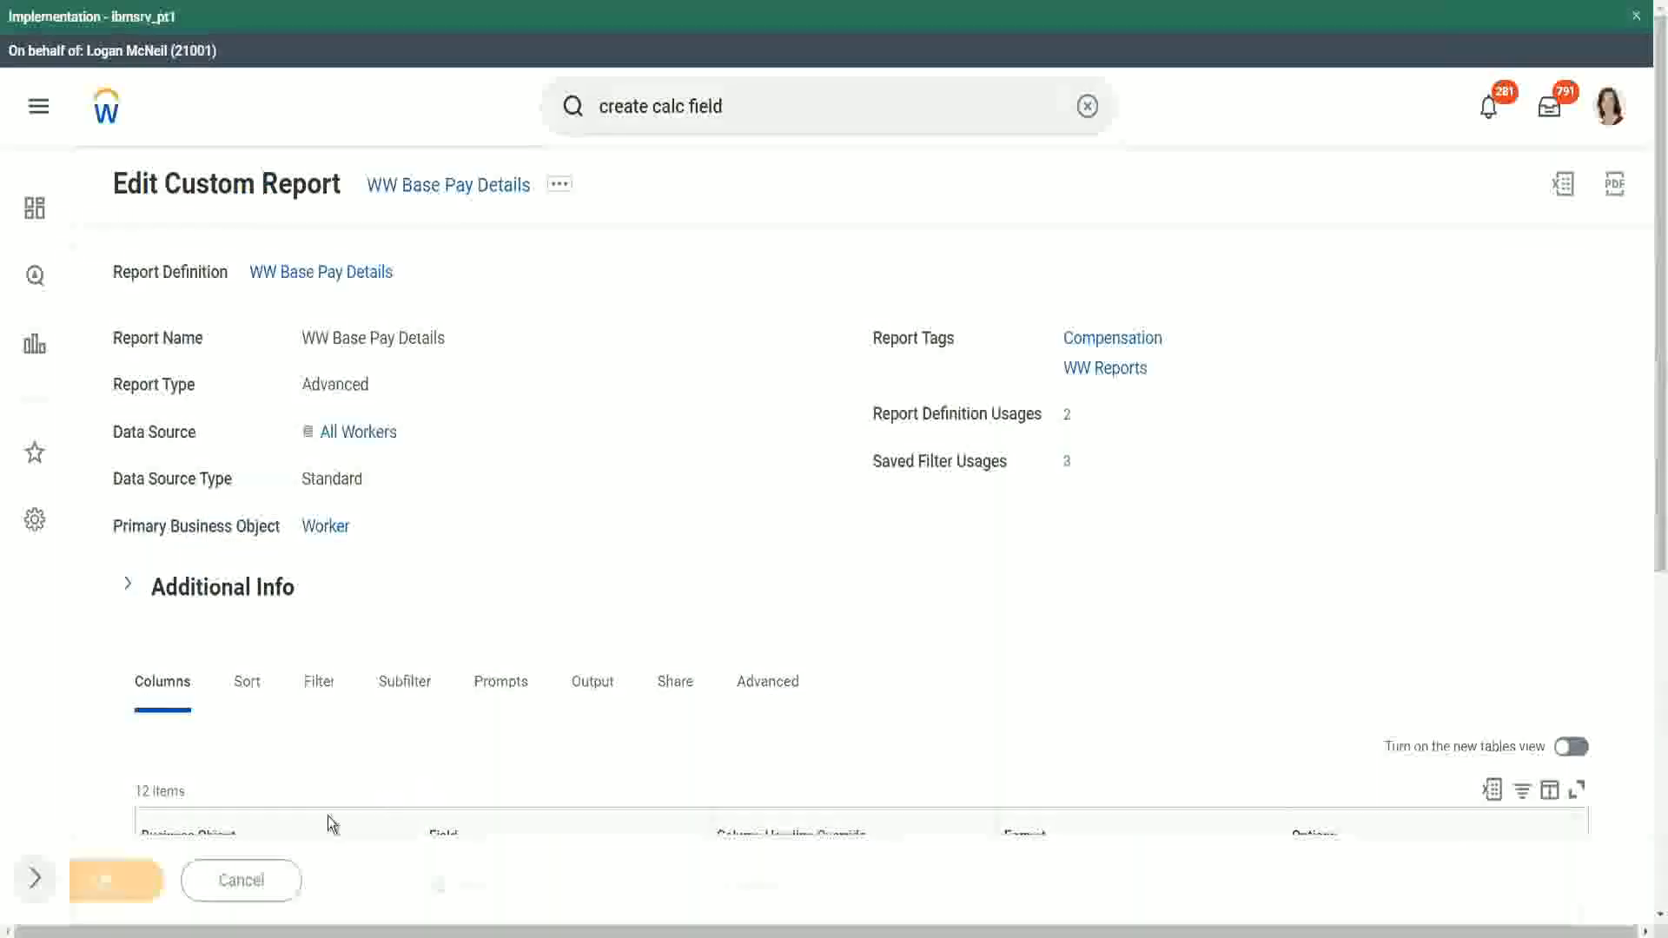
- Run the report with the saved hire-date filter for 01/01/2000 to 12/31/2000 and review the eldest-child ages
left_click(173, 881)
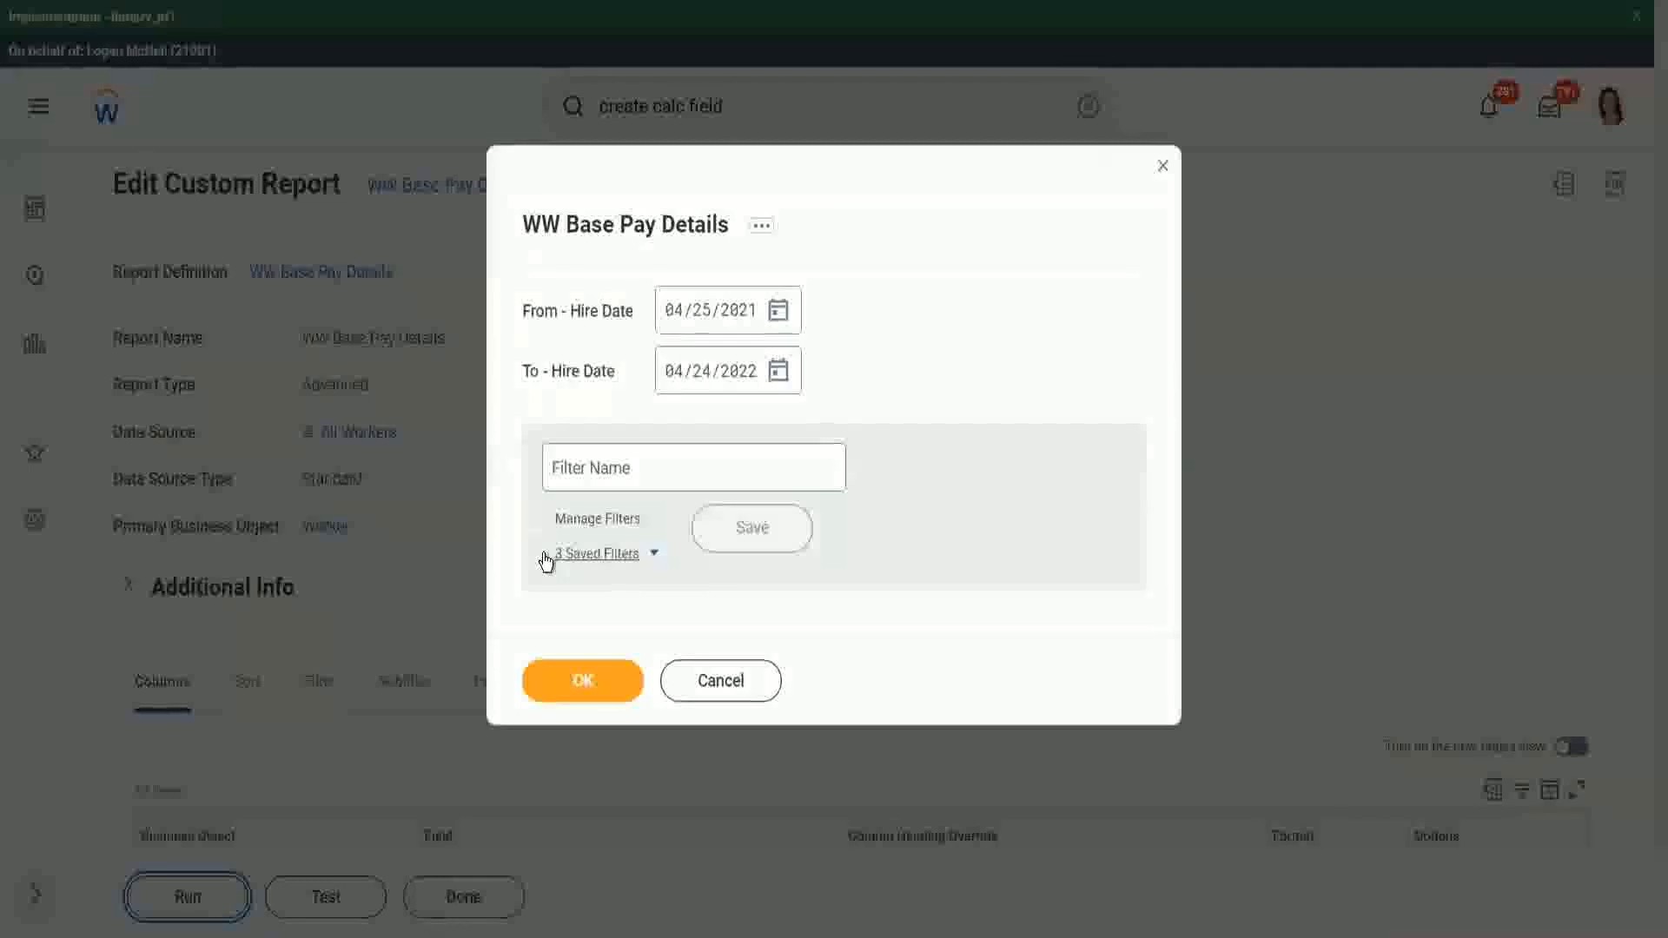
left_click(650, 553)
left_click(646, 620)
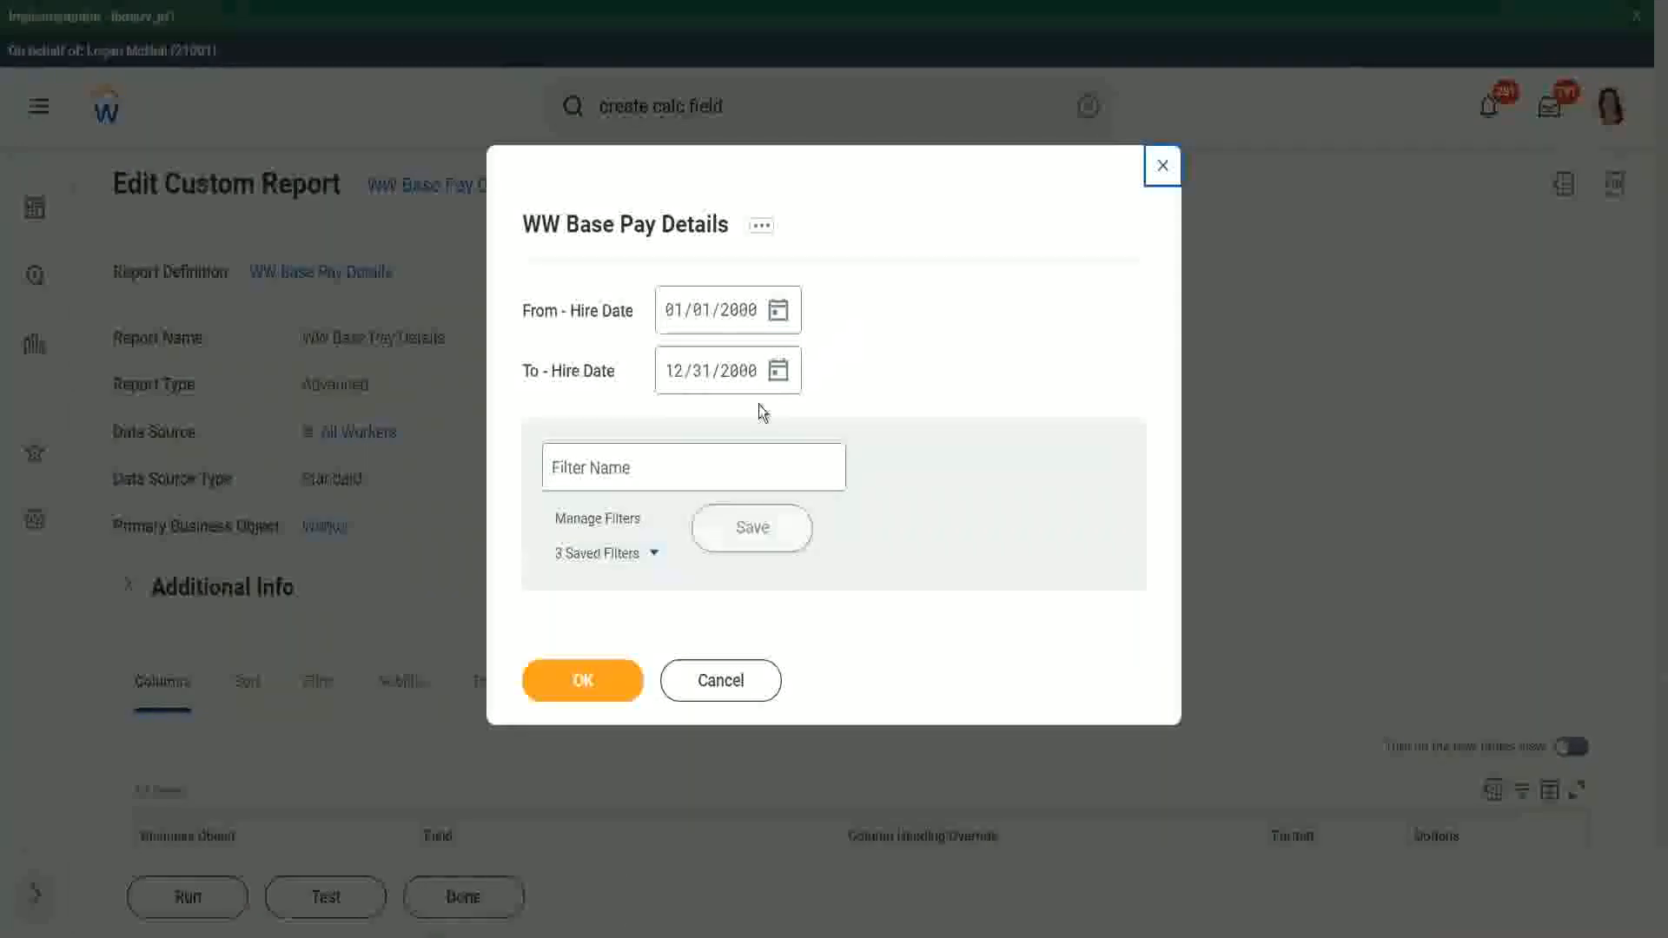
left_click(581, 686)
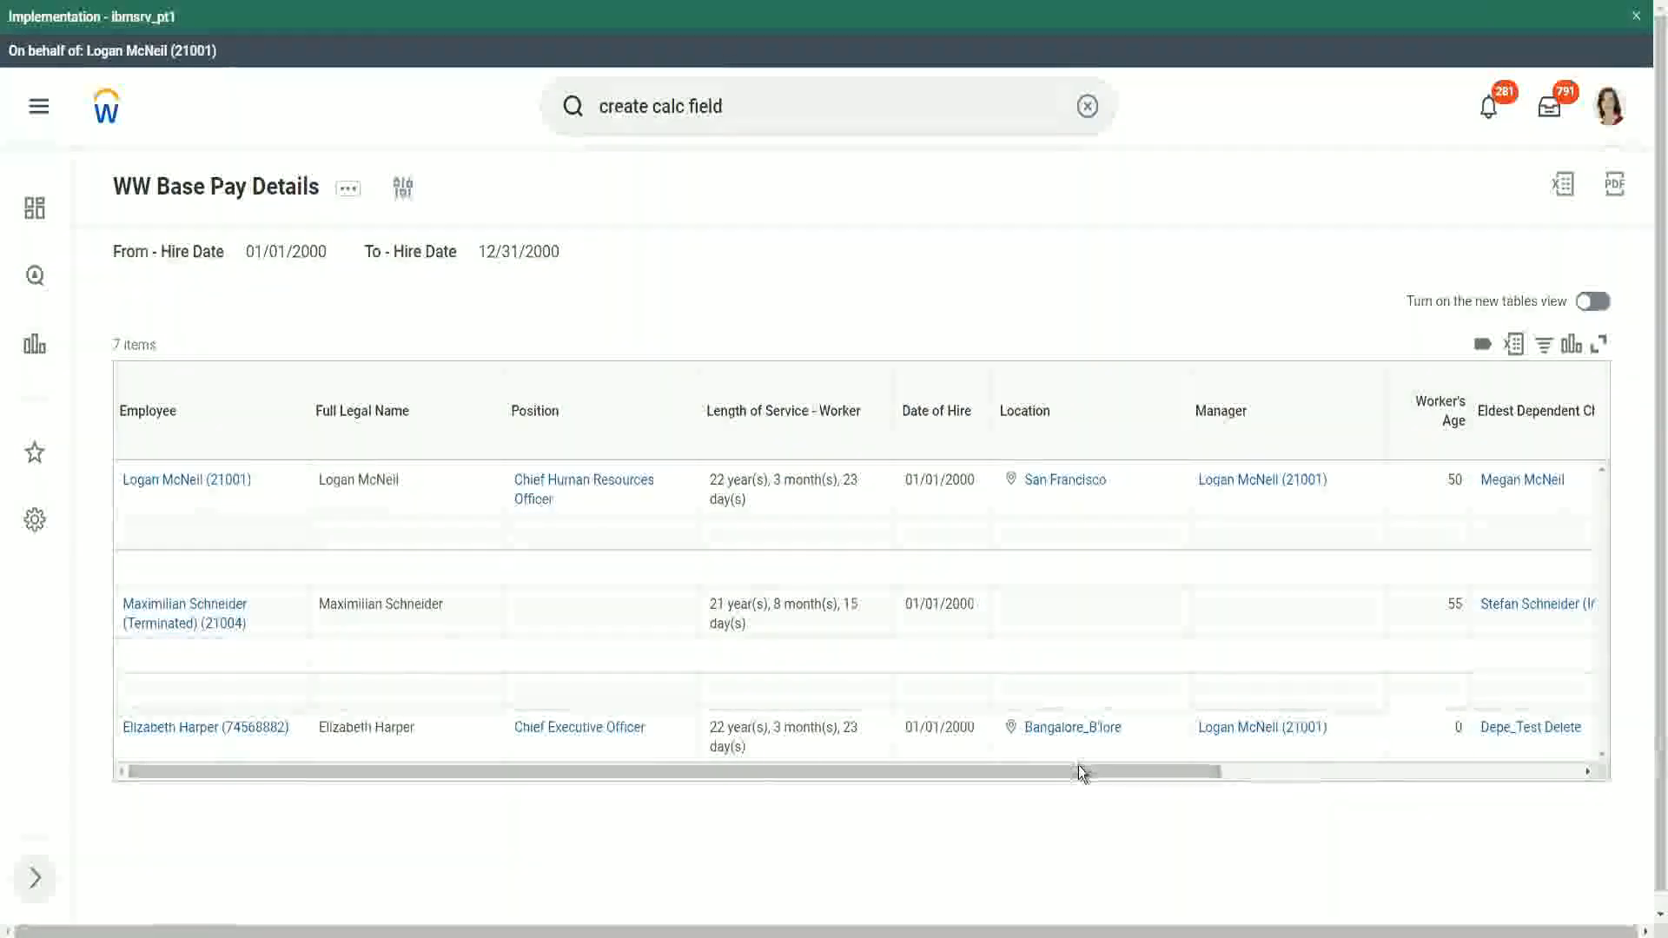
left_click_drag(1079, 766, 1422, 780)
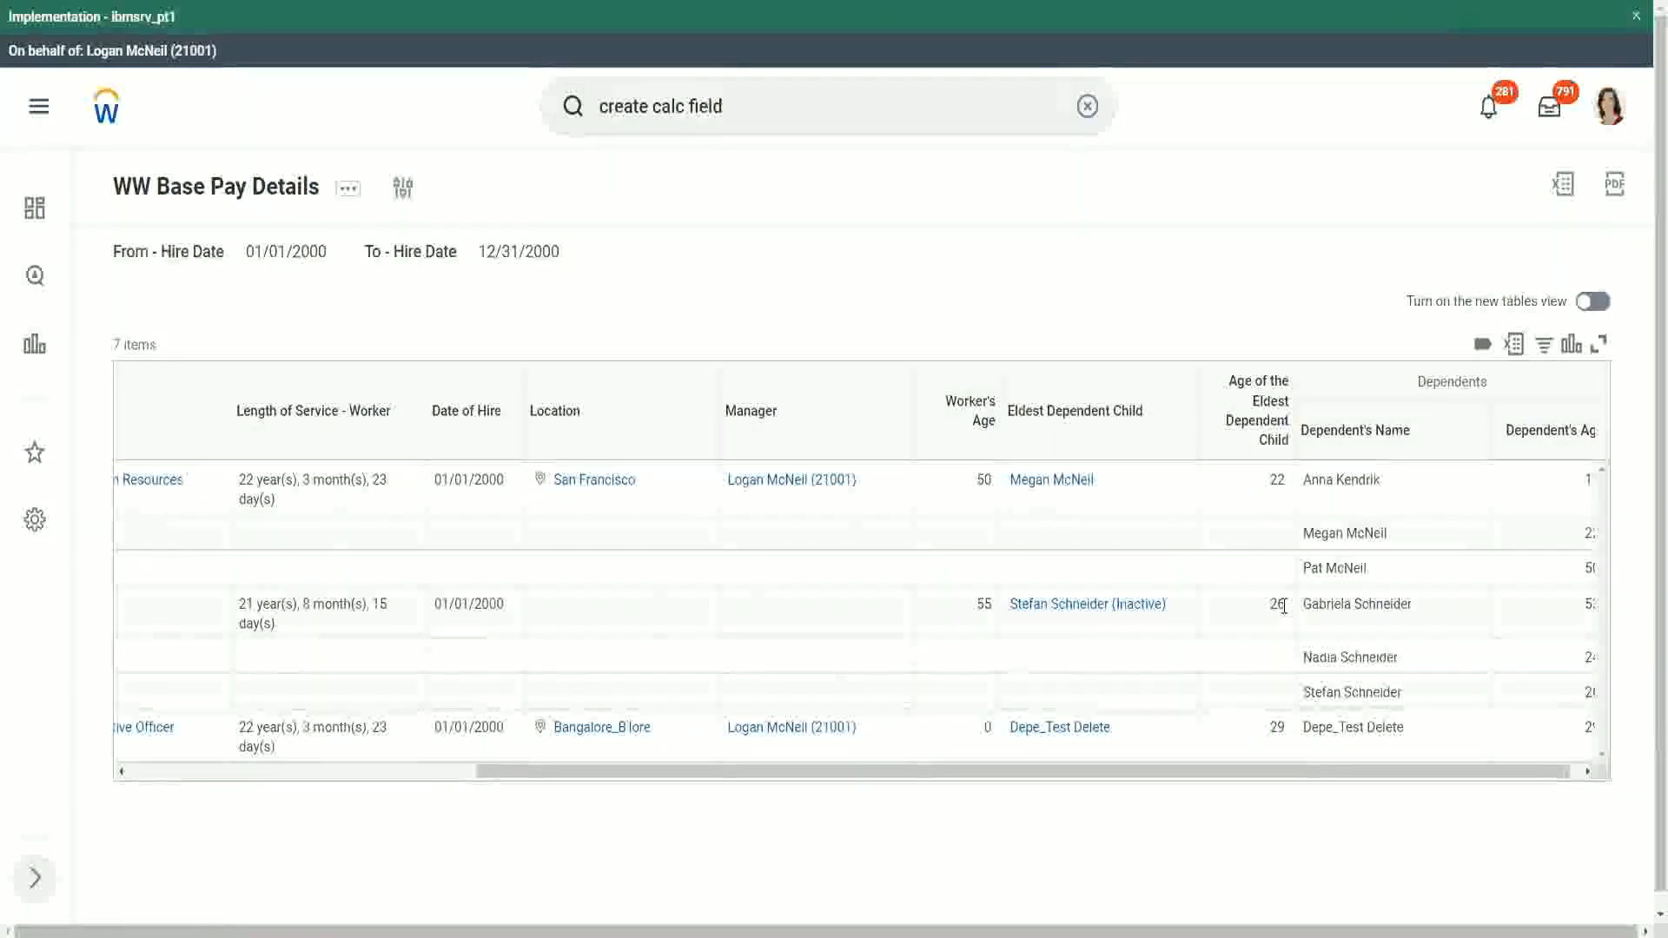
double_click(1277, 728)
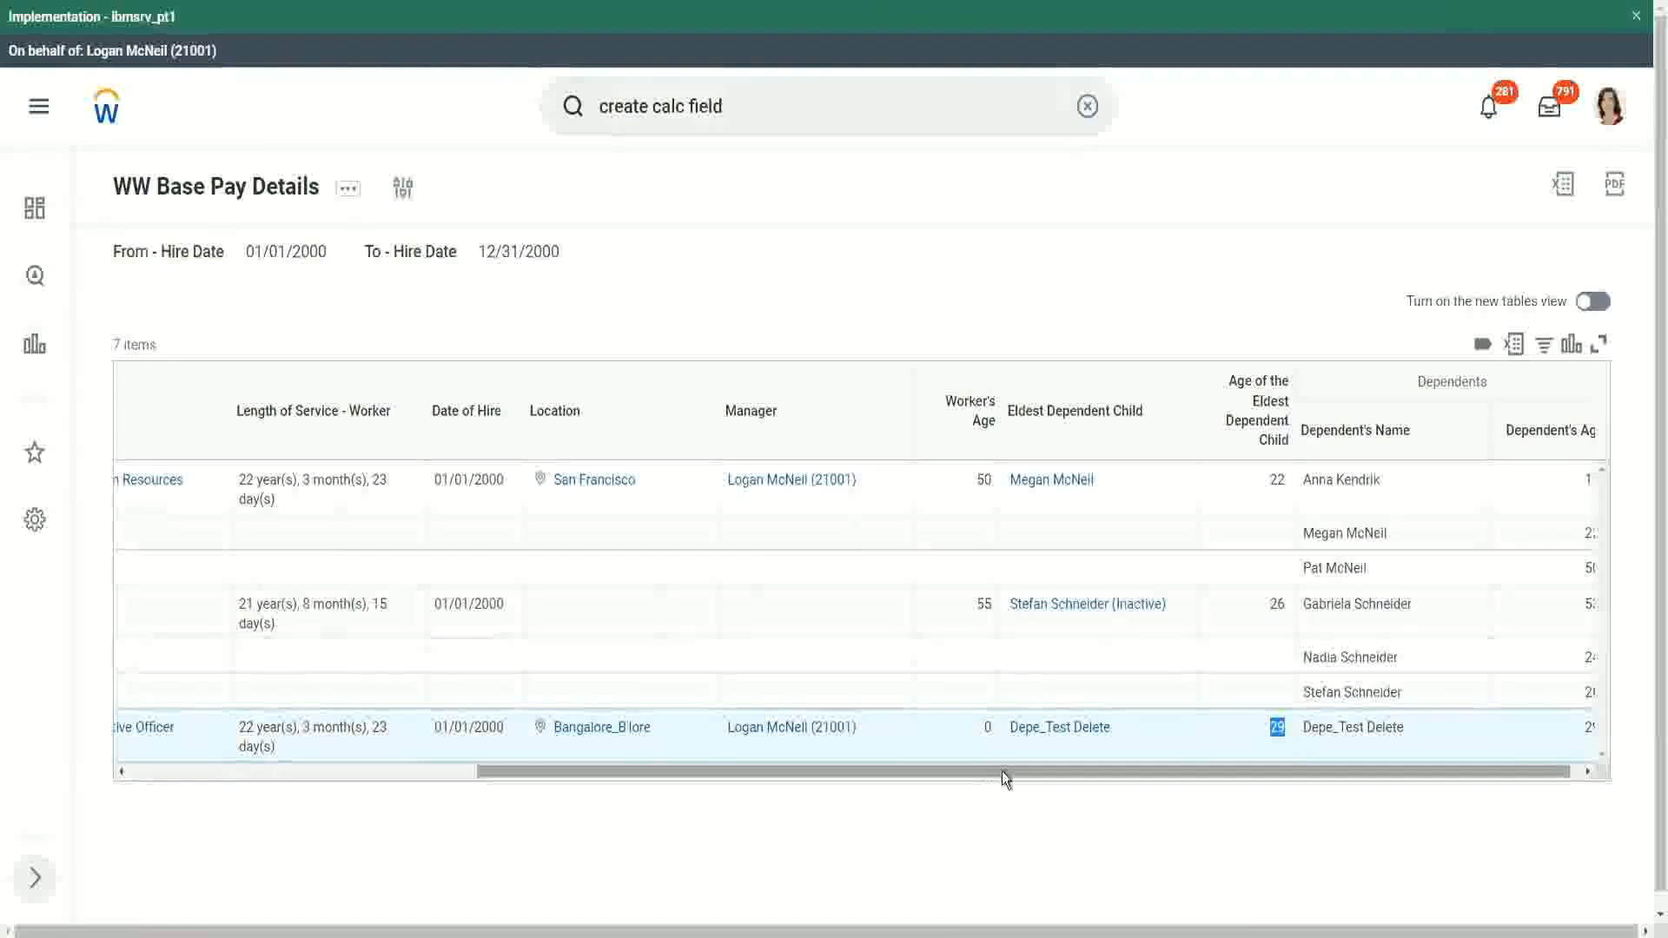
left_click_drag(1003, 770, 477, 781)
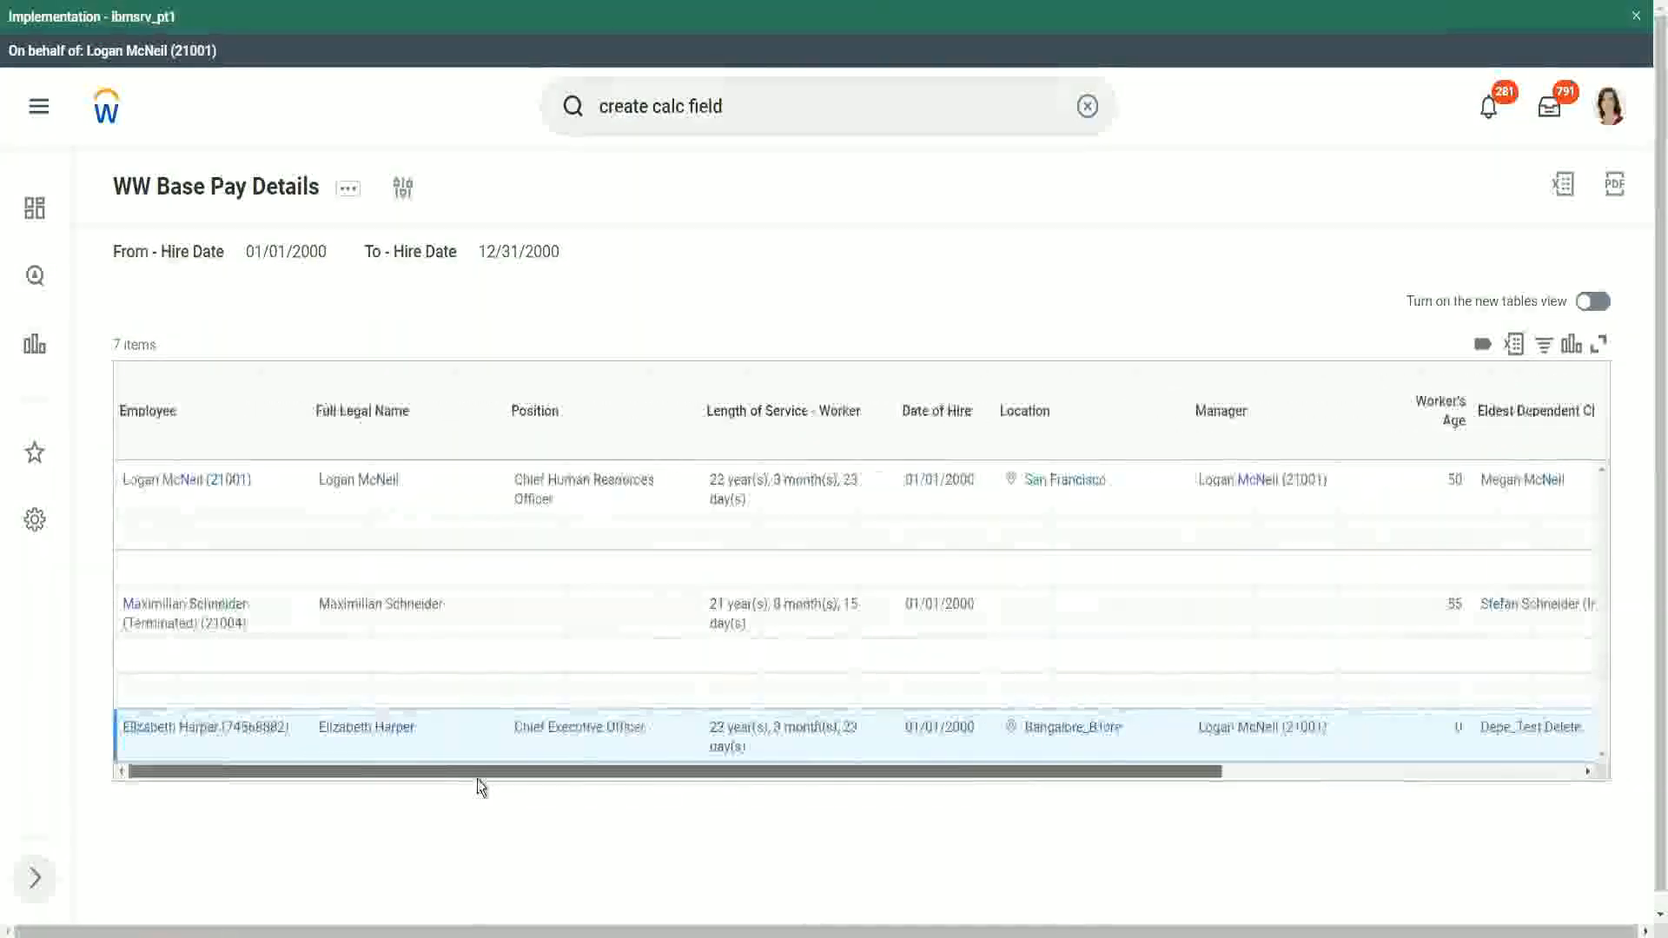